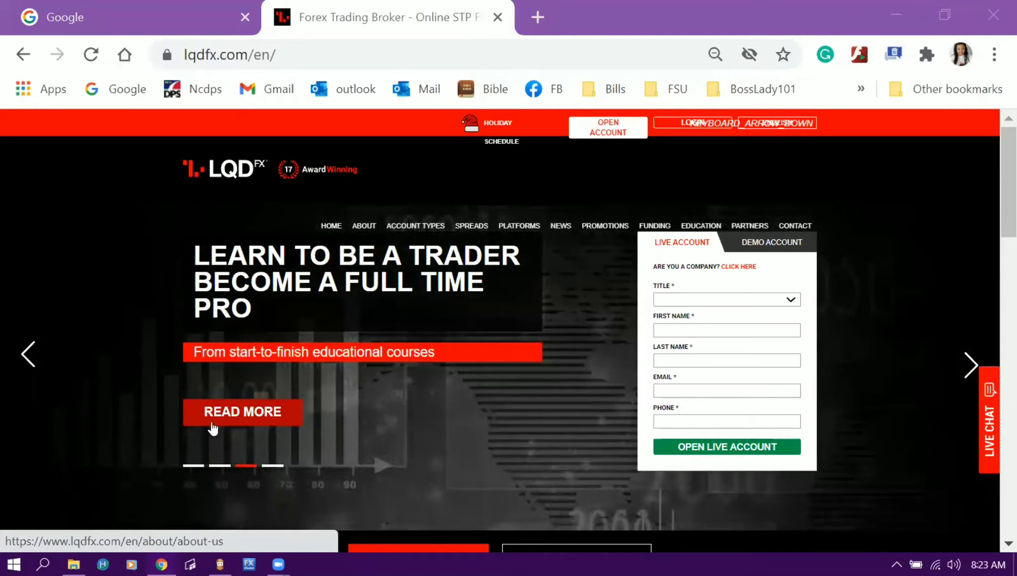
- Open the client login page from the LQDFX website and log in to the account
{"action": "left_click", "coordinate": [83, 295]}
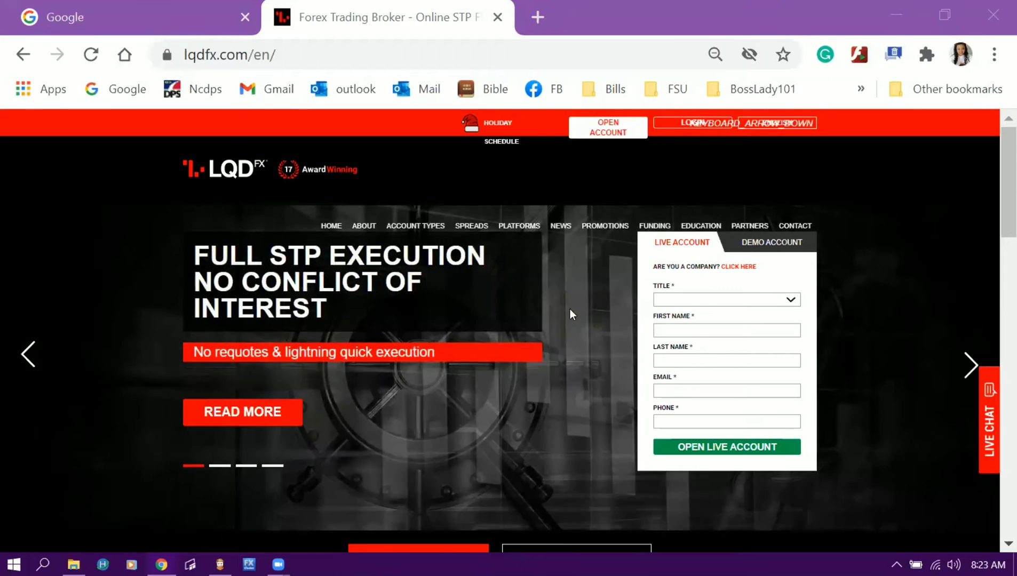
{"action": "mouse_move", "coordinate": [746, 150]}
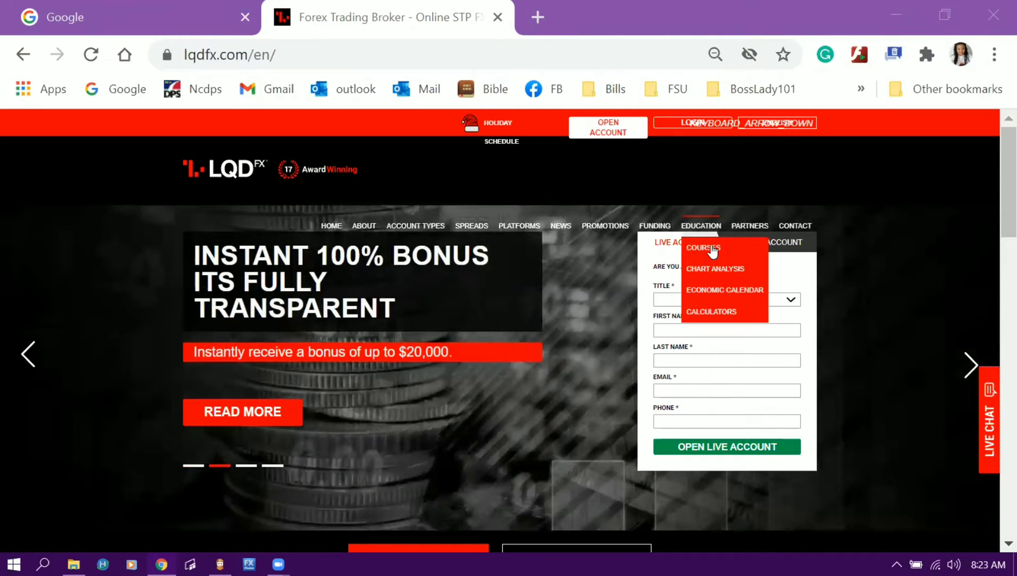
{"action": "key", "text": "ctrl+minus"}
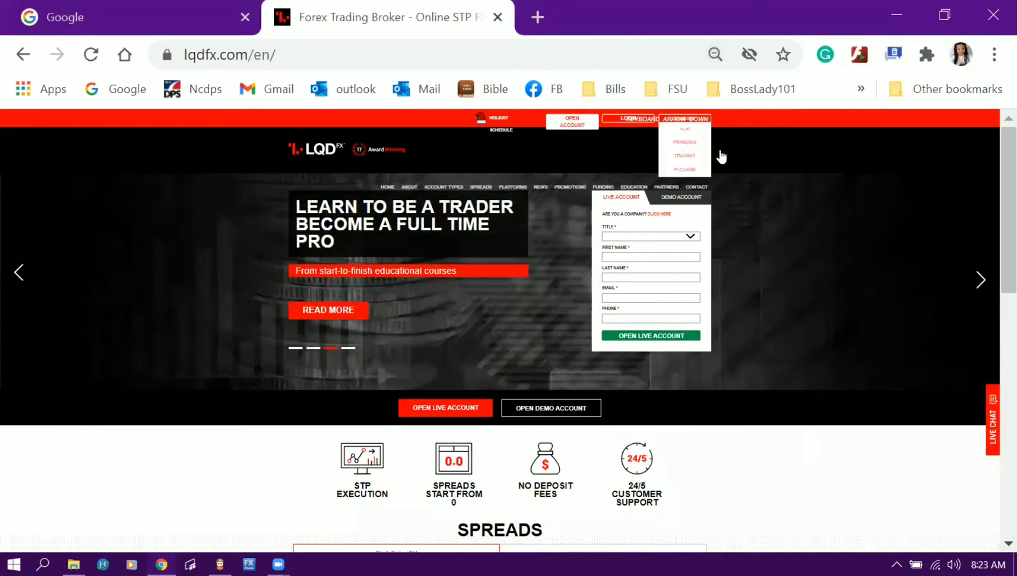
{"action": "key", "text": "ctrl+plus"}
{"action": "key", "text": "ctrl+plus"}
{"action": "key", "text": "ctrl+plus"}
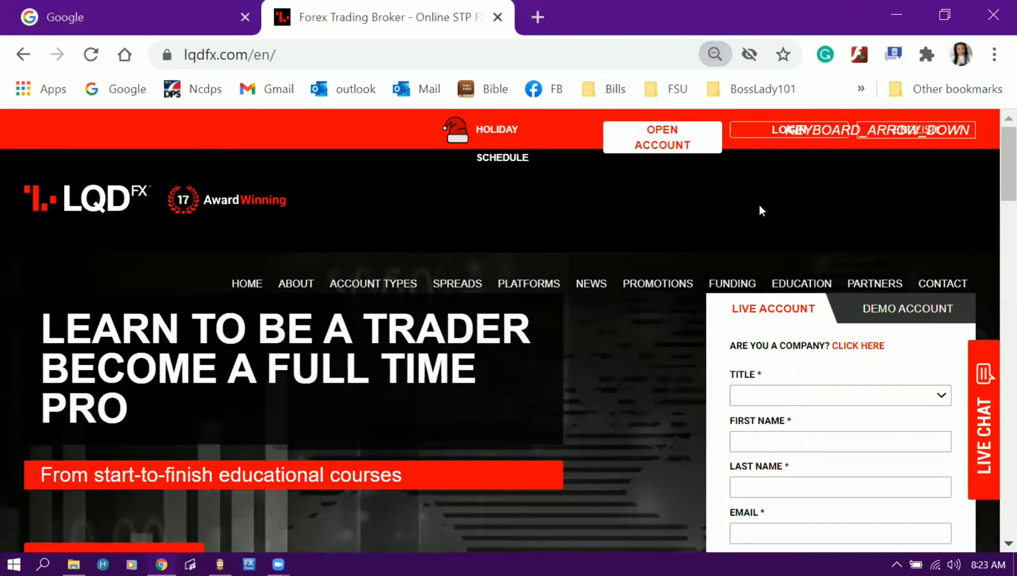
{"action": "key", "text": "ctrl+minus"}
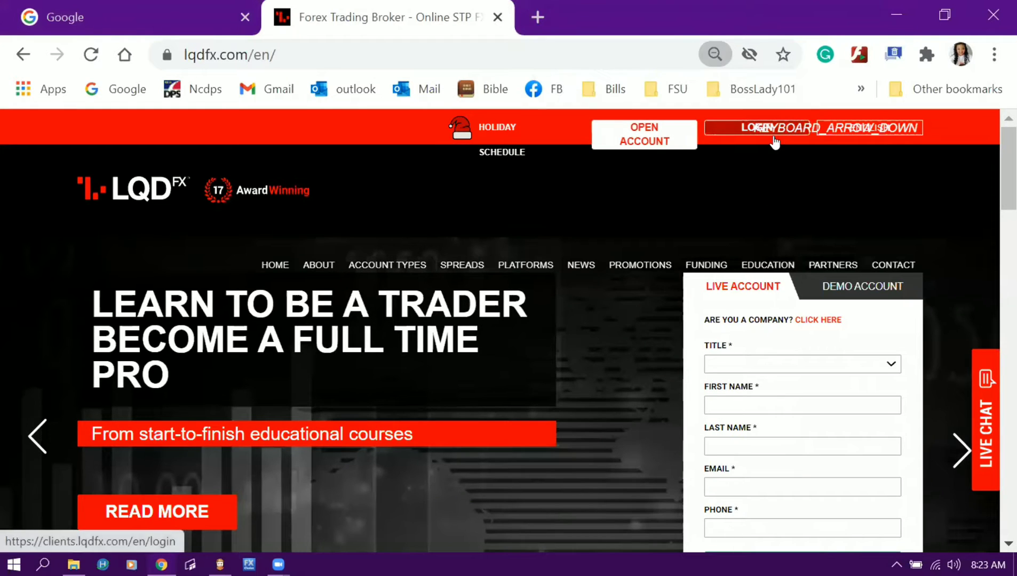
{"action": "left_click", "coordinate": [774, 137]}
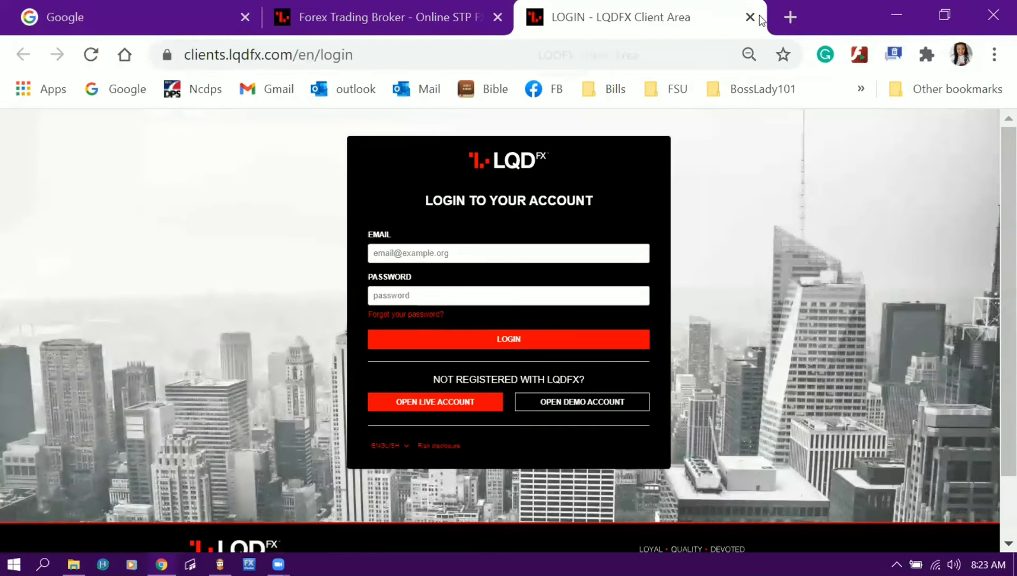
{"action": "left_click", "coordinate": [482, 340]}
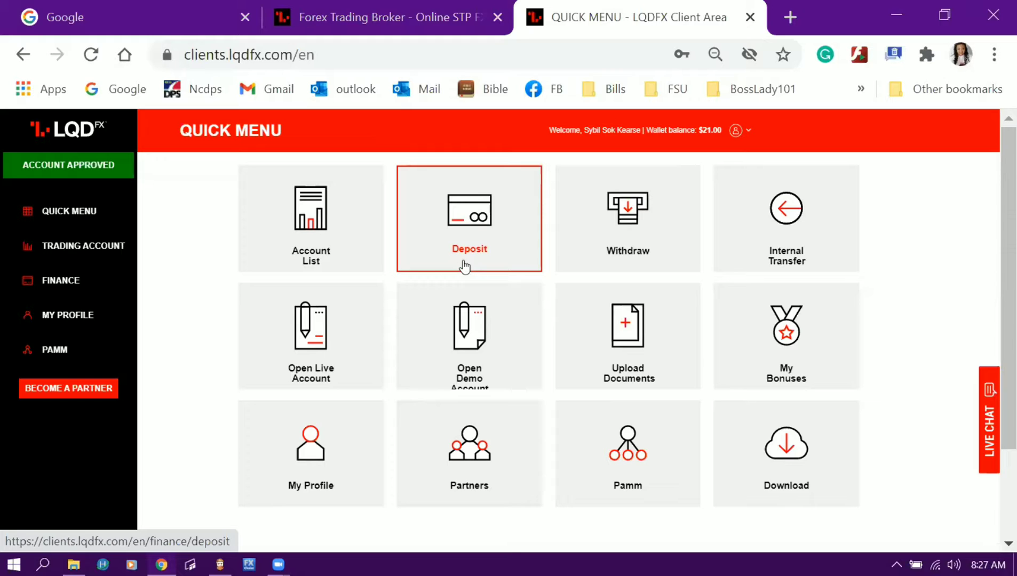
- Look over the available payment methods on the Deposit page and return to the Quick Menu
{"action": "left_click", "coordinate": [464, 267]}
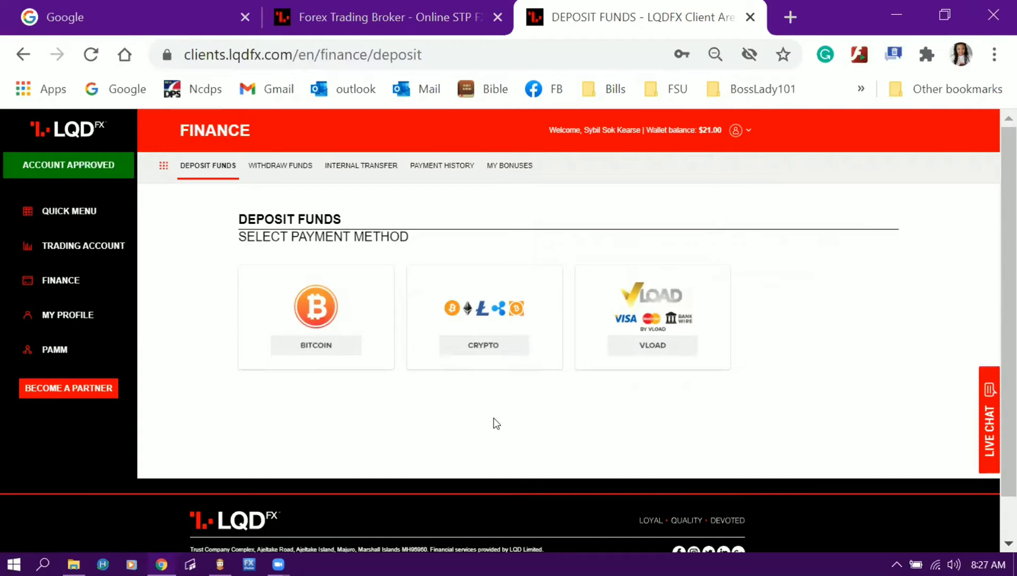
{"action": "scroll", "coordinate": [799, 324], "scroll_direction": "down", "scroll_amount": 1}
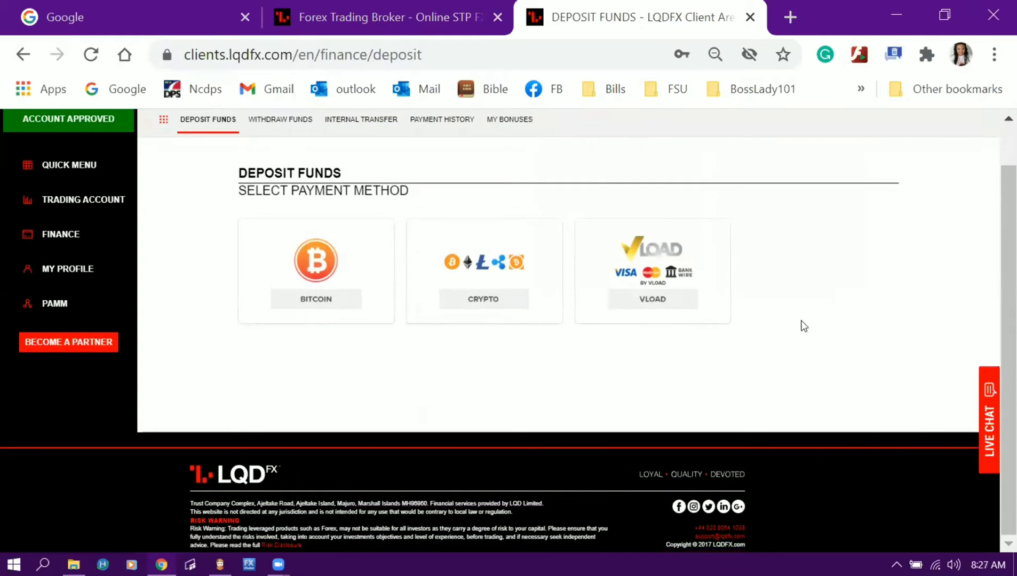
{"action": "scroll", "coordinate": [928, 363], "scroll_direction": "up", "scroll_amount": 1}
{"action": "left_click", "coordinate": [23, 54]}
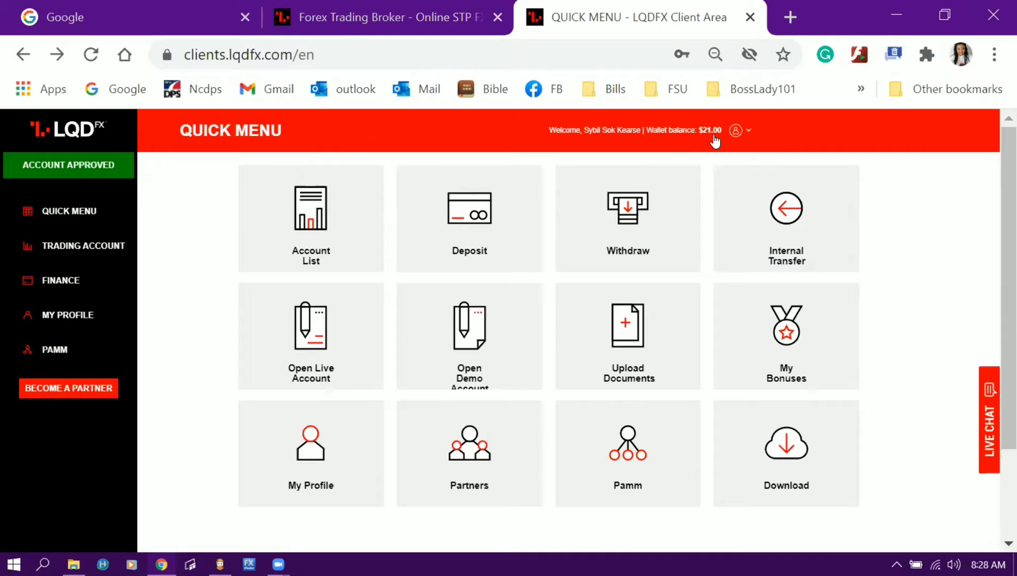
- Choose Wallet as the internal transfer source and Trading Account as the destination, and list the available destination accounts
{"action": "left_click", "coordinate": [794, 218]}
{"action": "left_click", "coordinate": [339, 281]}
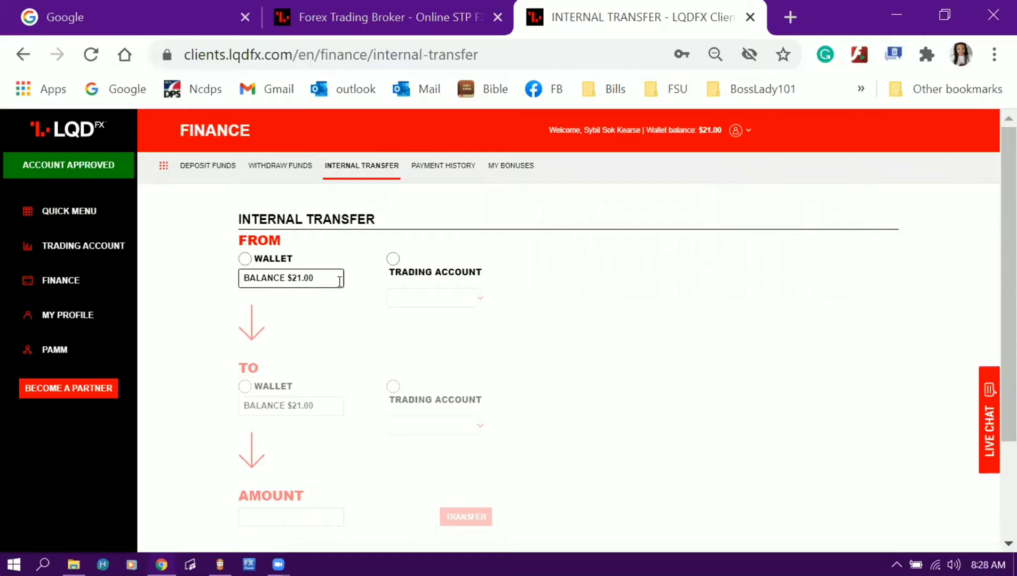
{"action": "left_click", "coordinate": [245, 259]}
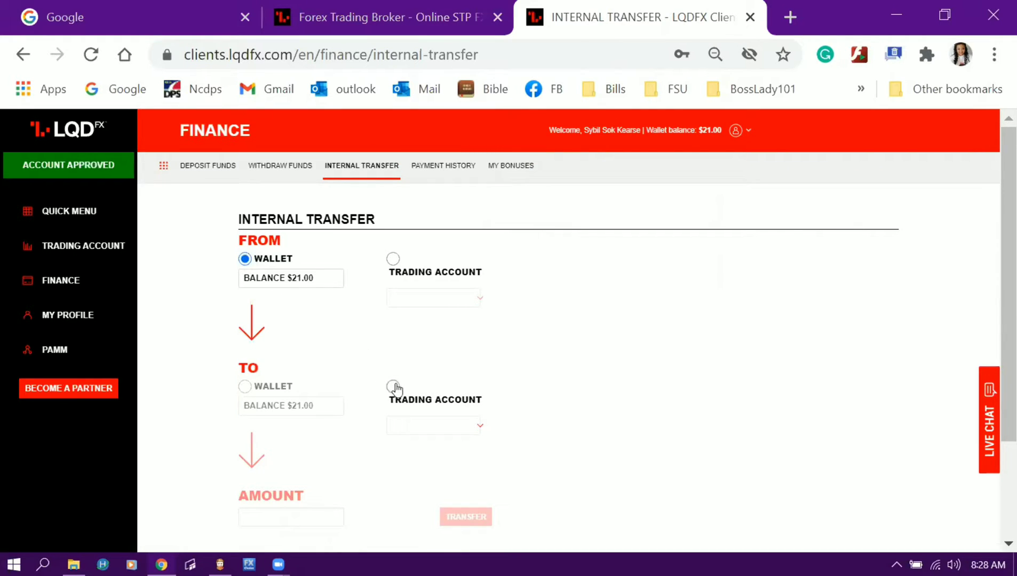
{"action": "left_click", "coordinate": [393, 387]}
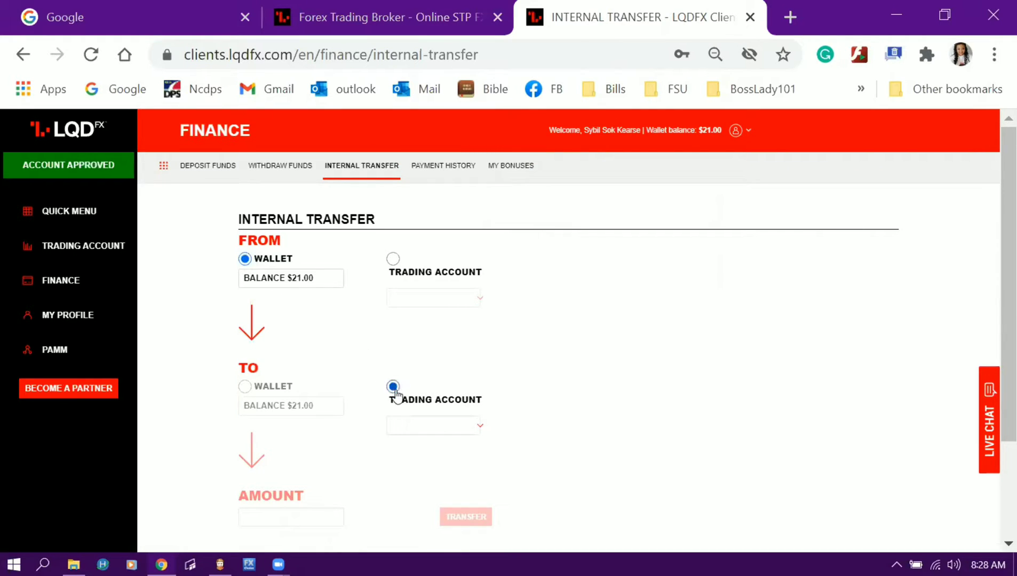
{"action": "left_click", "coordinate": [479, 427]}
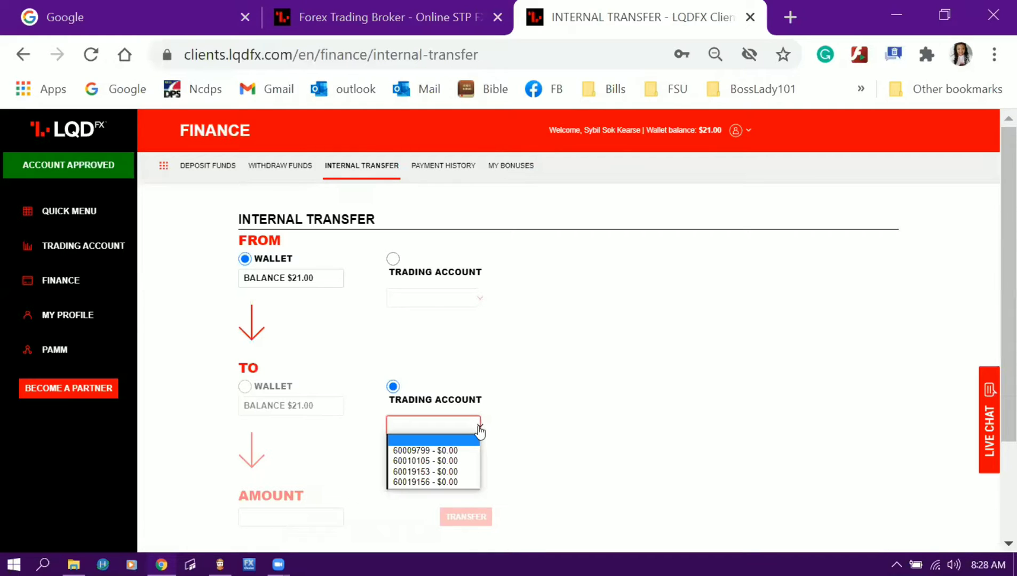
{"action": "left_click", "coordinate": [585, 406]}
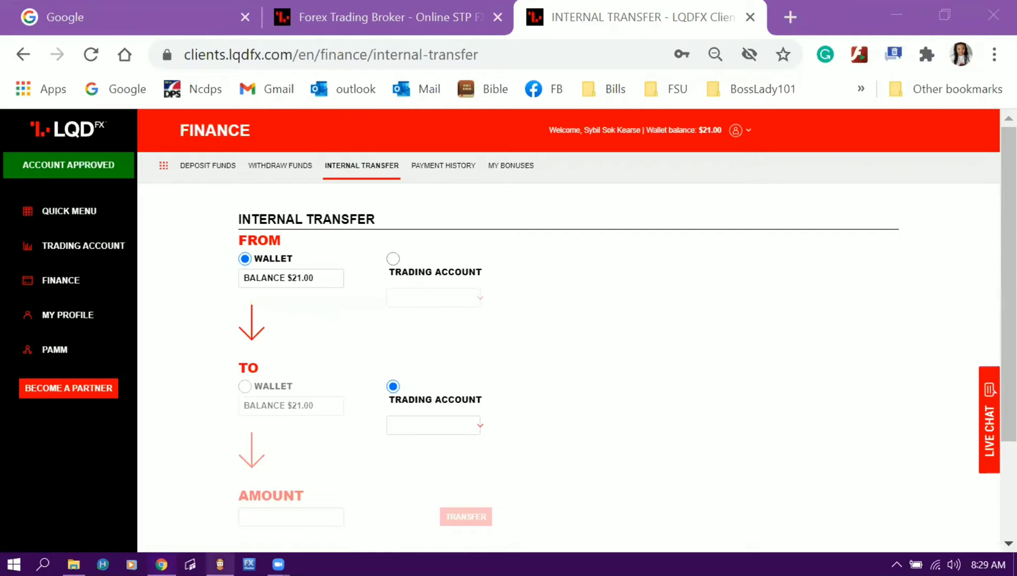
{"action": "mouse_move", "coordinate": [220, 564]}
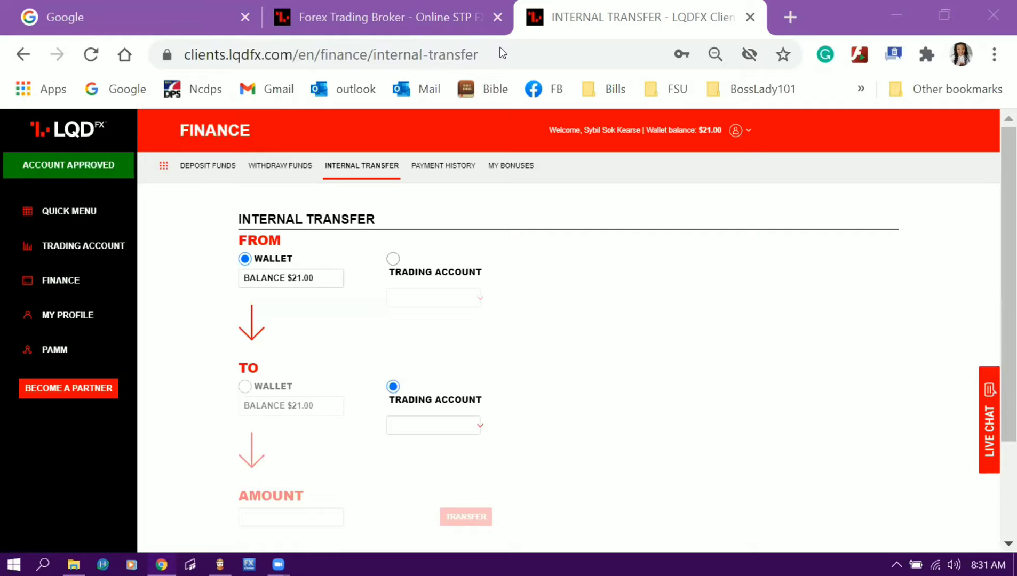
{"action": "left_click", "coordinate": [176, 254]}
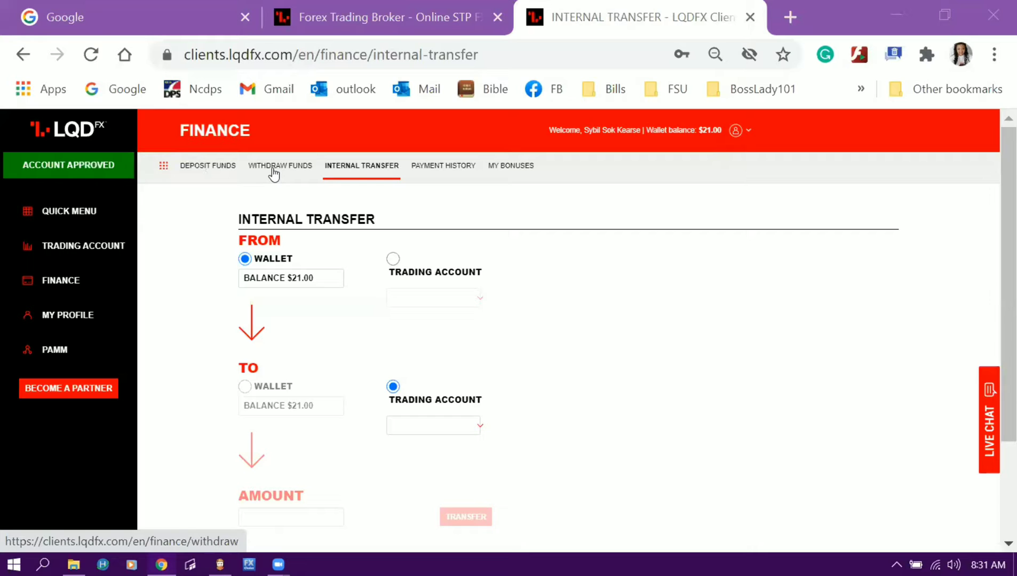
- View the Bitcoin option on the Deposit Funds page and return to the payment method selection
{"action": "left_click", "coordinate": [231, 169]}
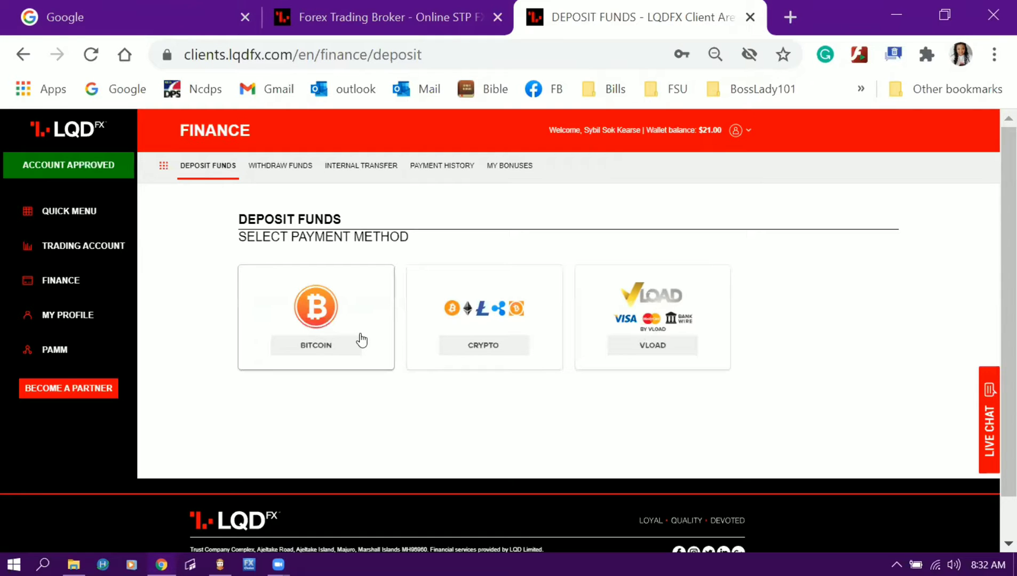
{"action": "left_click", "coordinate": [329, 313]}
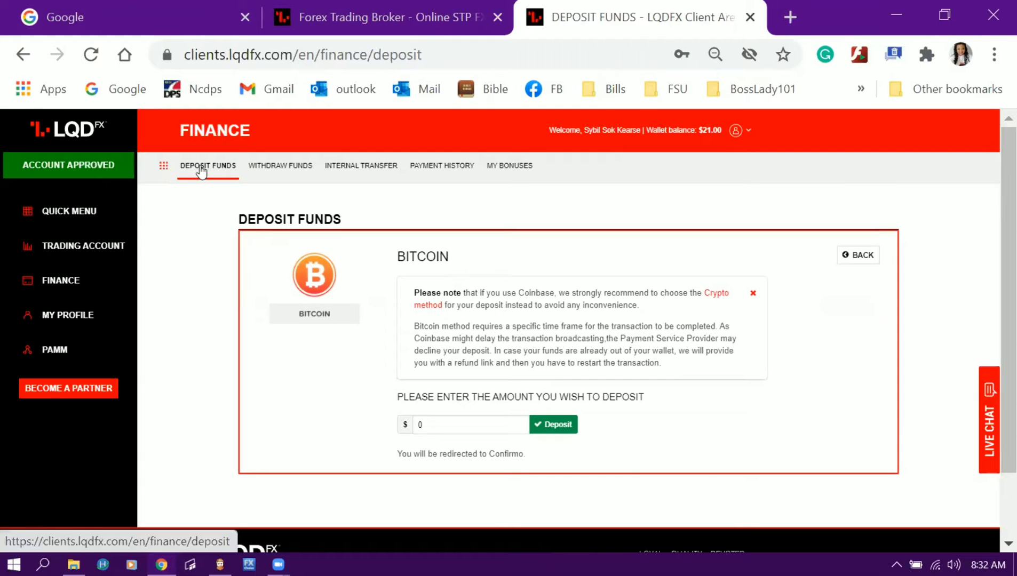
{"action": "left_click", "coordinate": [858, 256]}
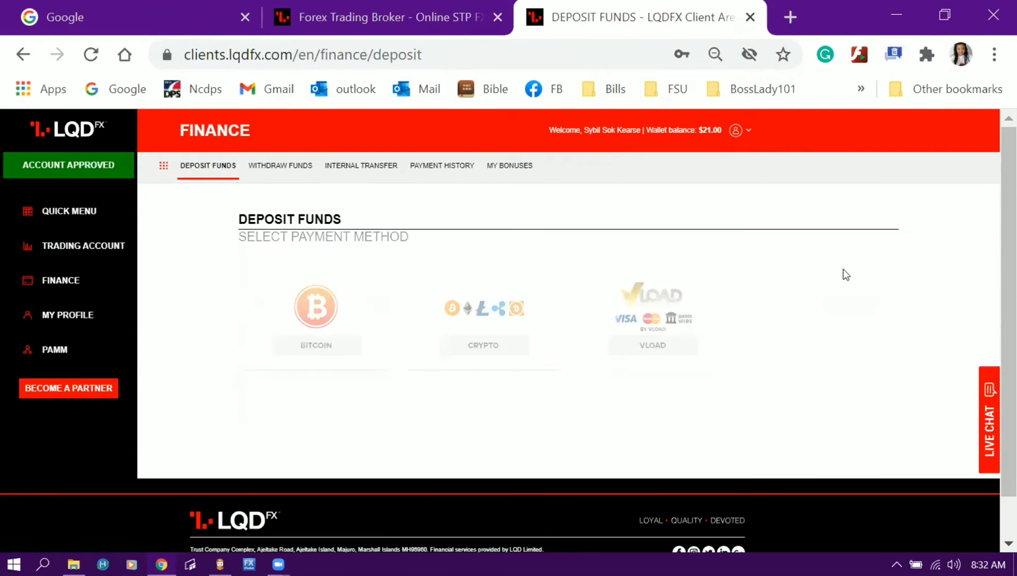
- Select VLoad as the deposit method and set up a voucher purchase with amount 100 and currency USD
{"action": "left_click", "coordinate": [678, 312]}
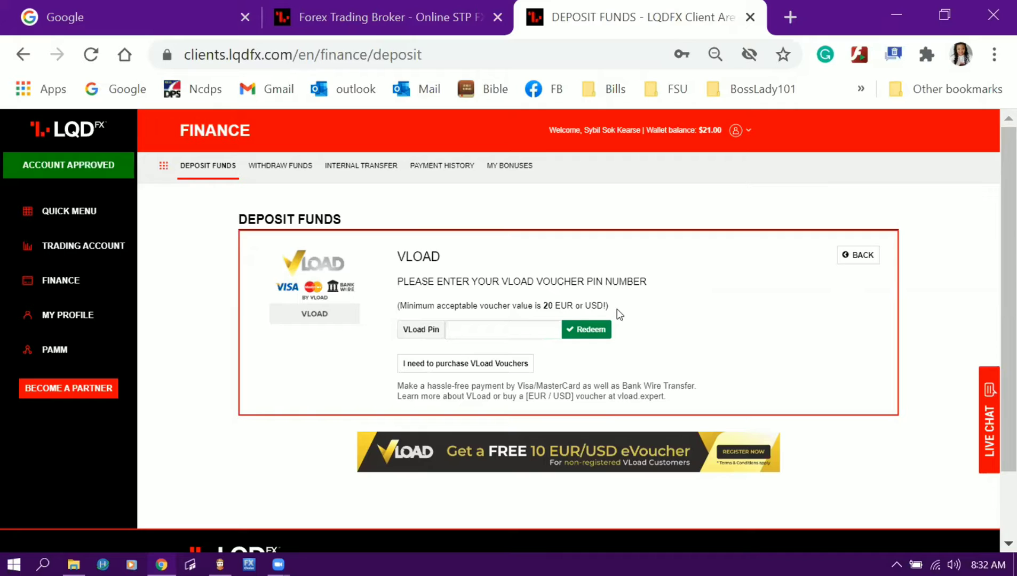
{"action": "left_click", "coordinate": [456, 369]}
{"action": "scroll", "coordinate": [815, 309], "scroll_direction": "down", "scroll_amount": 2}
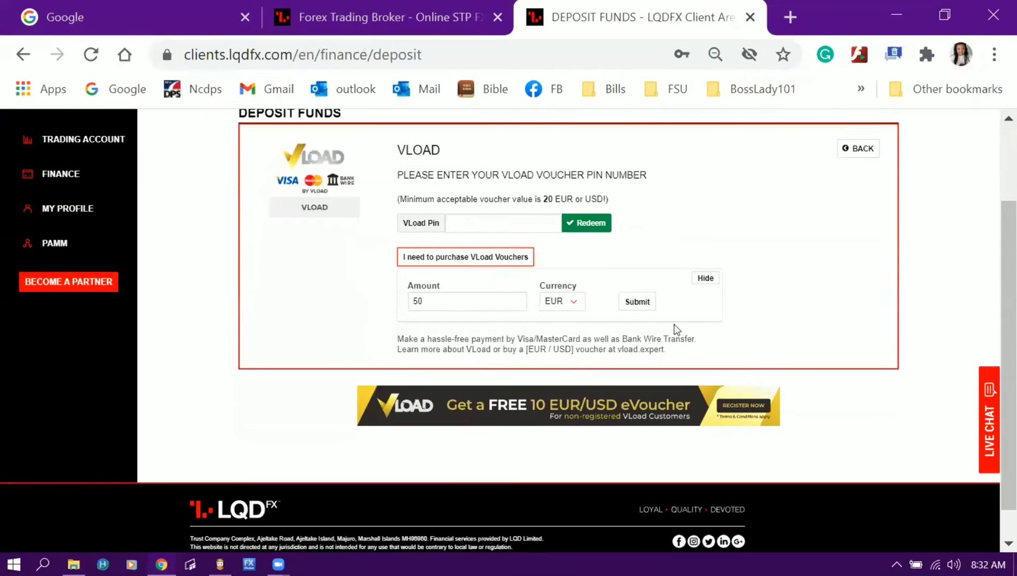
{"action": "left_click", "coordinate": [449, 301]}
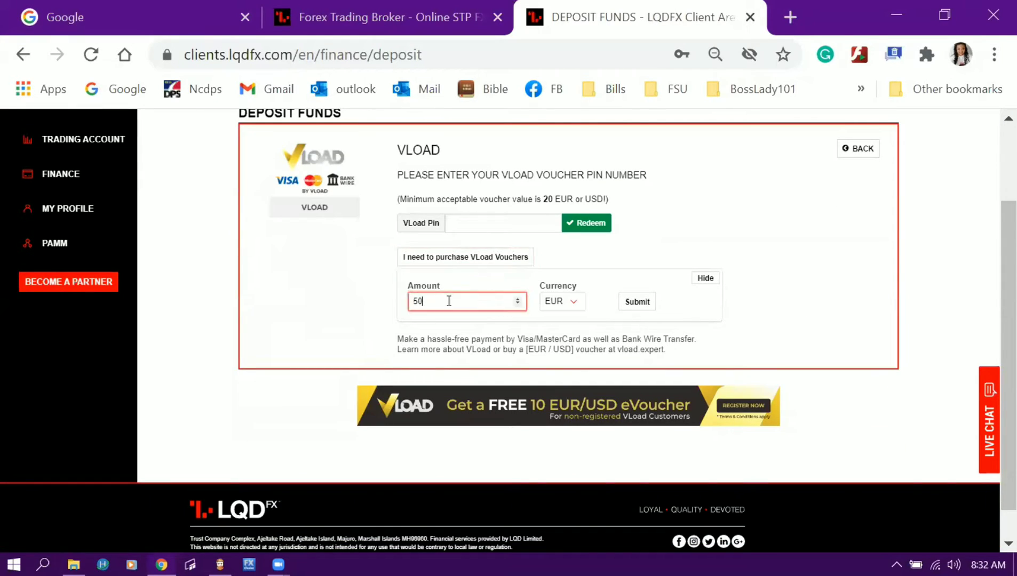
{"action": "double_click", "coordinate": [449, 301]}
{"action": "type", "text": "100"}
{"action": "left_click", "coordinate": [578, 302]}
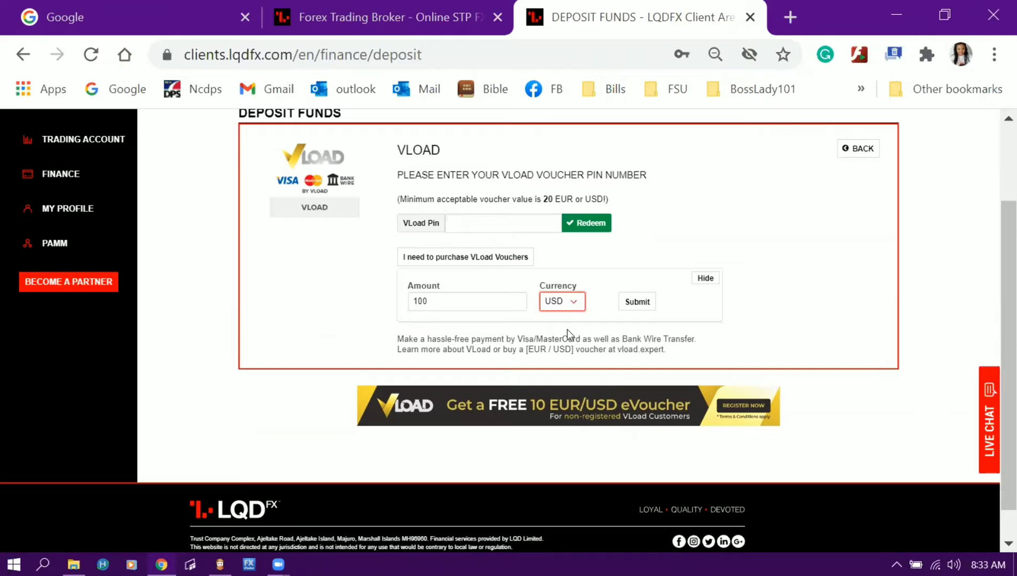
- Set the VLoad voucher amount to 20 and submit the purchase
{"action": "key", "text": "shift+Tab"}
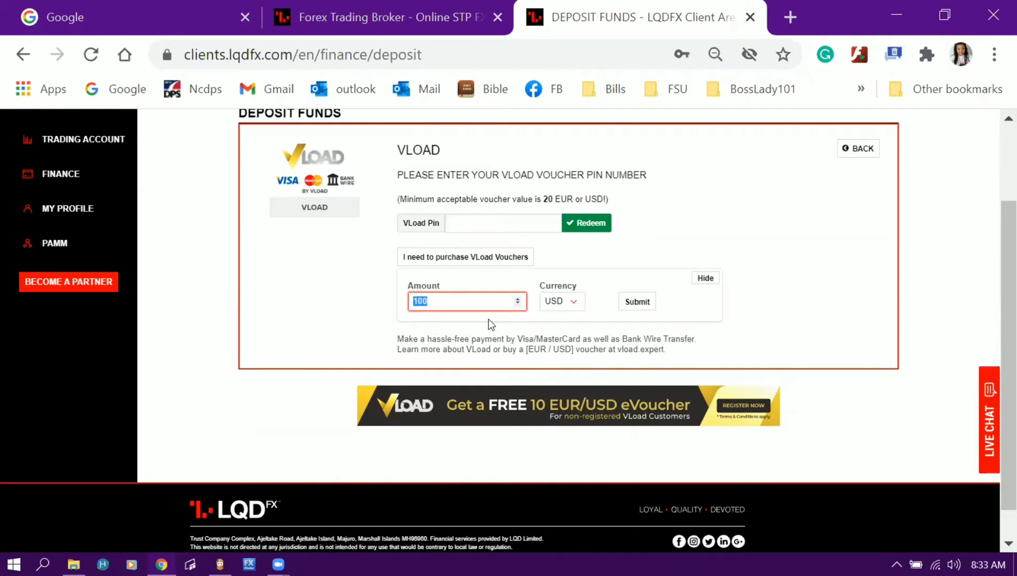
{"action": "type", "text": "20"}
{"action": "key", "text": "Tab"}
{"action": "left_click", "coordinate": [879, 291]}
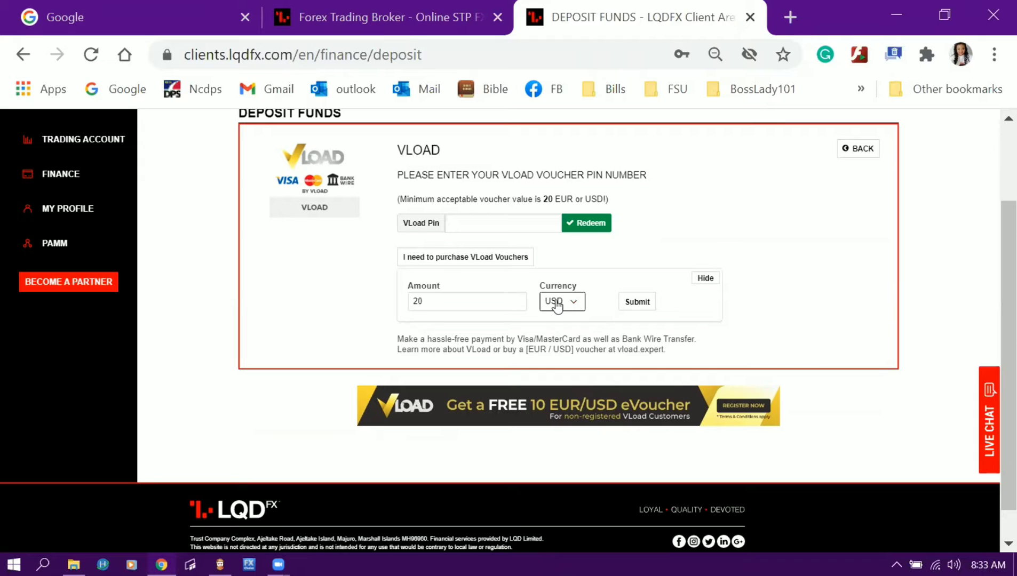
{"action": "left_click", "coordinate": [633, 308]}
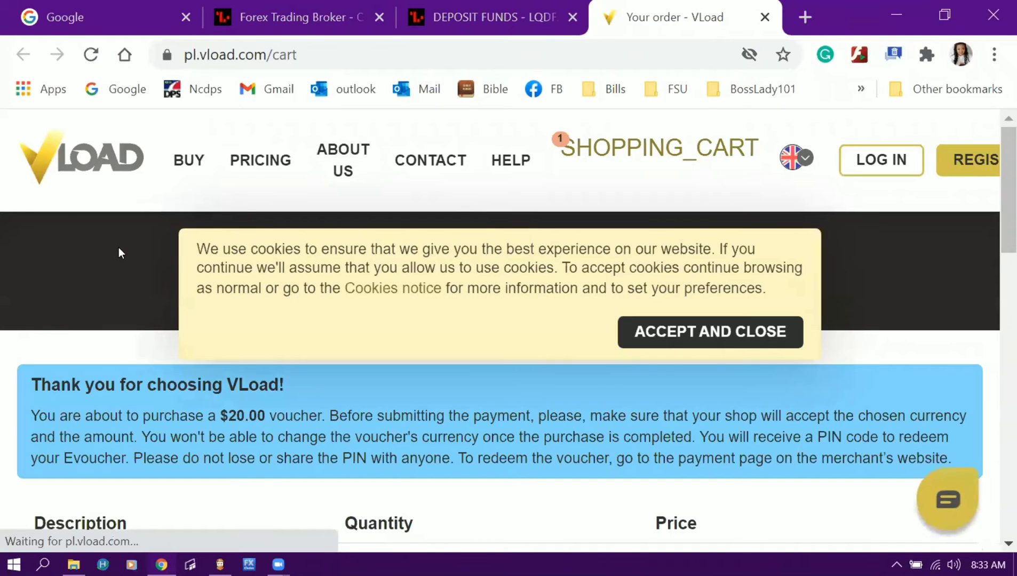
- Accept the cookie notice on the VLoad cart page and review the voucher order
{"action": "key", "text": "ctrl+minus"}
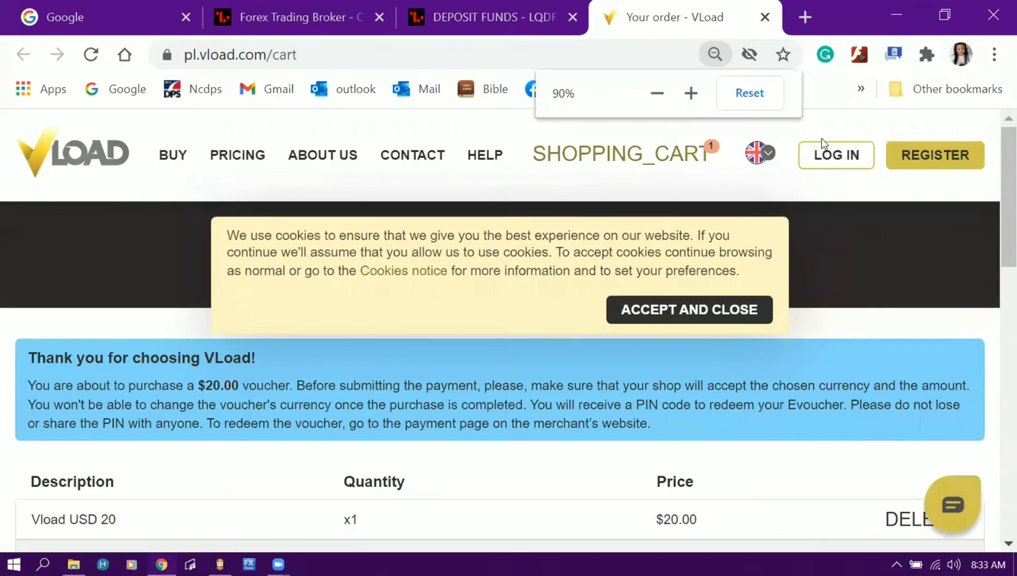
{"action": "key", "text": "ctrl+minus"}
{"action": "scroll", "coordinate": [766, 318], "scroll_direction": "down", "scroll_amount": 2}
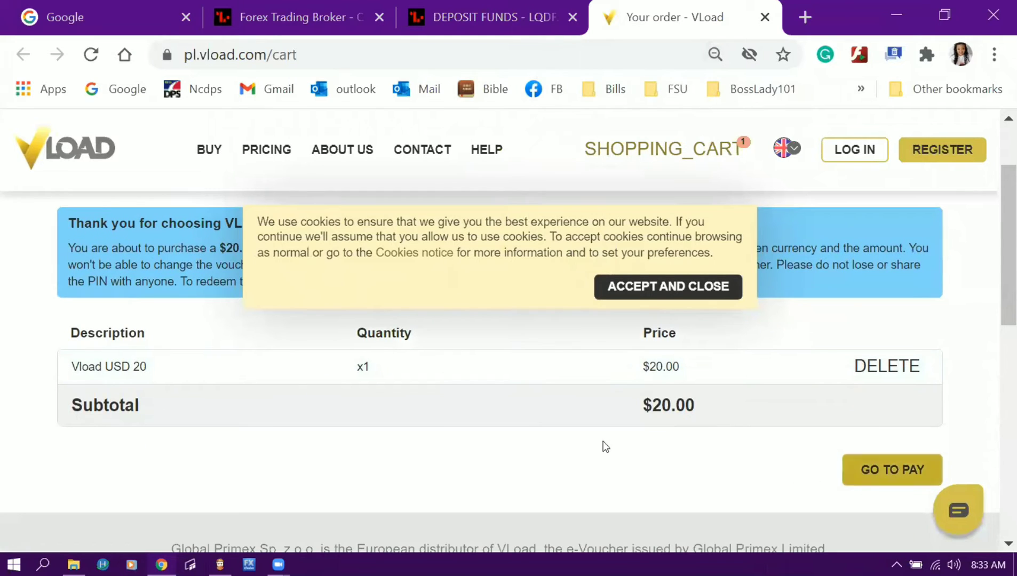
{"action": "left_click", "coordinate": [667, 287]}
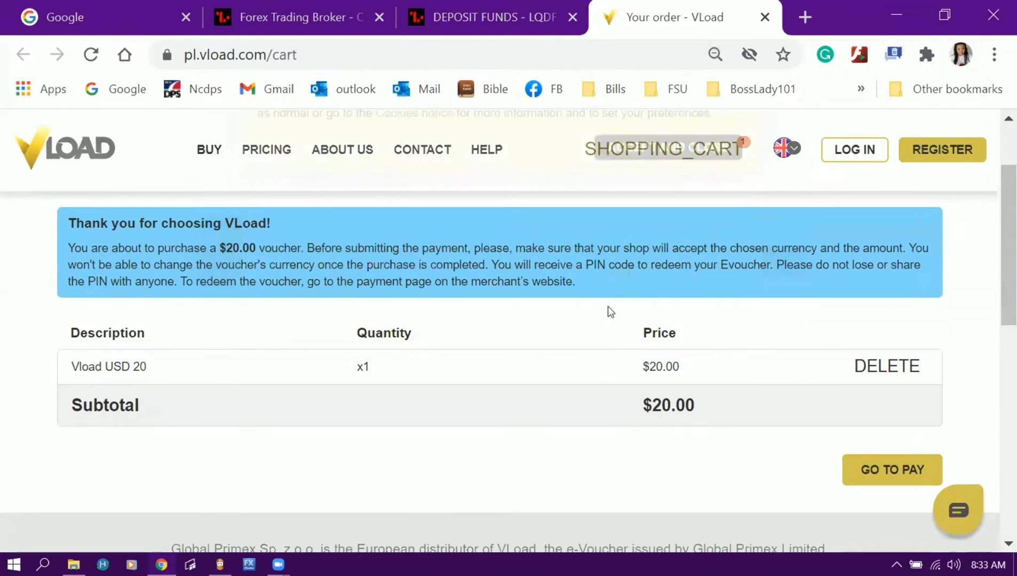
{"action": "key", "text": "ctrl+minus"}
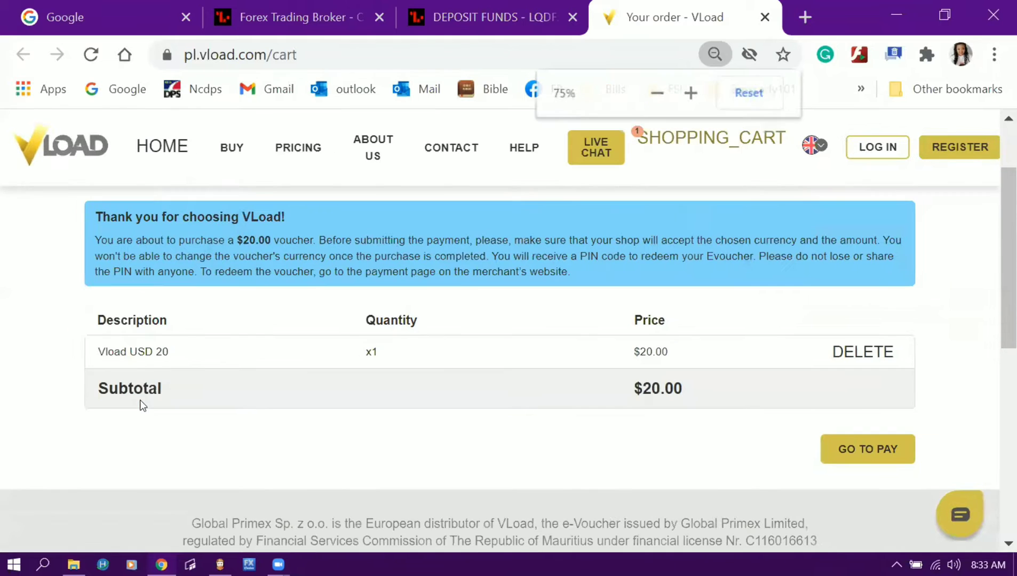
{"action": "scroll", "coordinate": [306, 427], "scroll_direction": "up", "scroll_amount": 3}
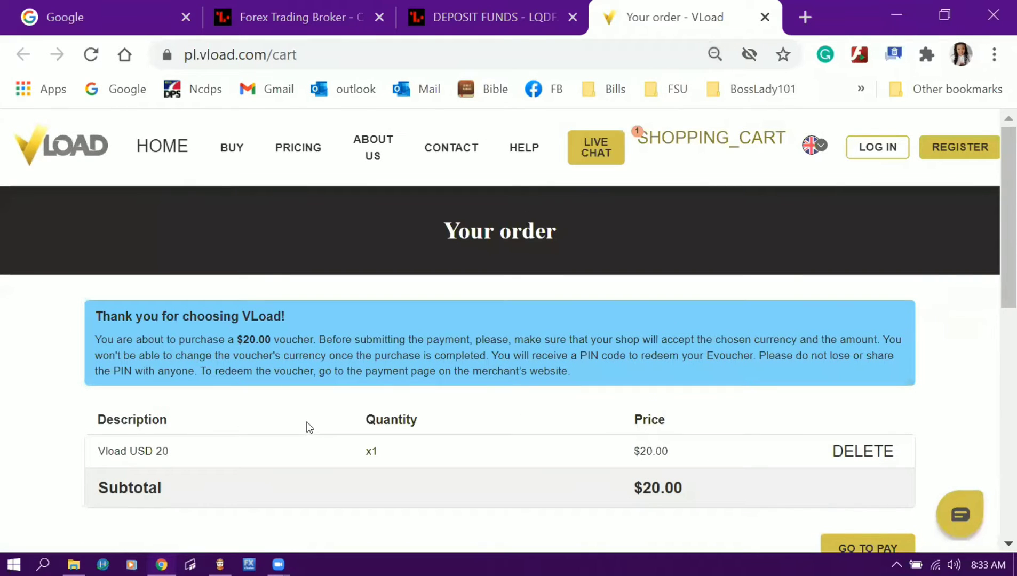
- Open the VLoad registration form and fill in the account holder's first name, last name and email address
{"action": "left_click", "coordinate": [961, 157]}
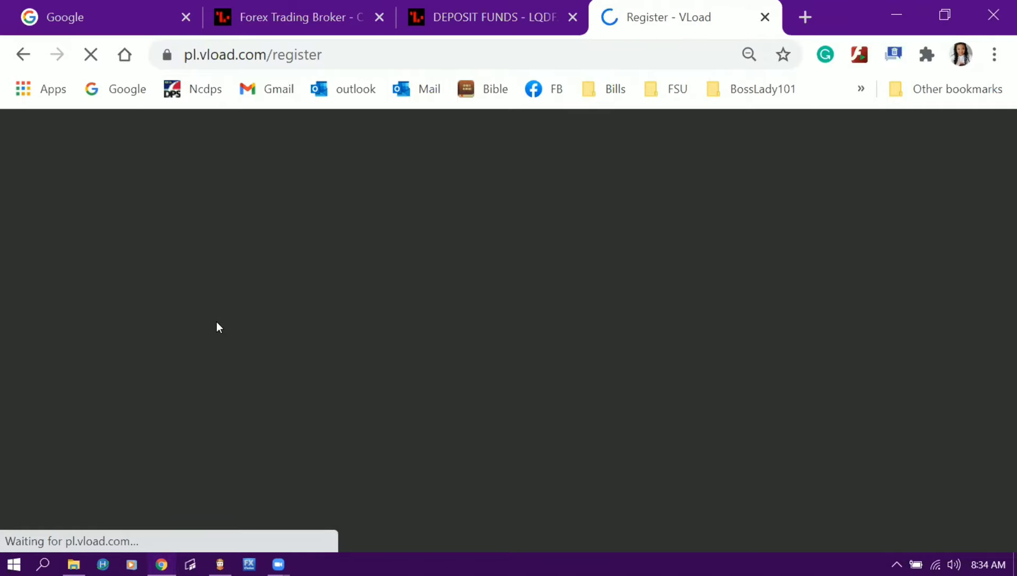
{"action": "scroll", "coordinate": [241, 346], "scroll_direction": "down", "scroll_amount": 4}
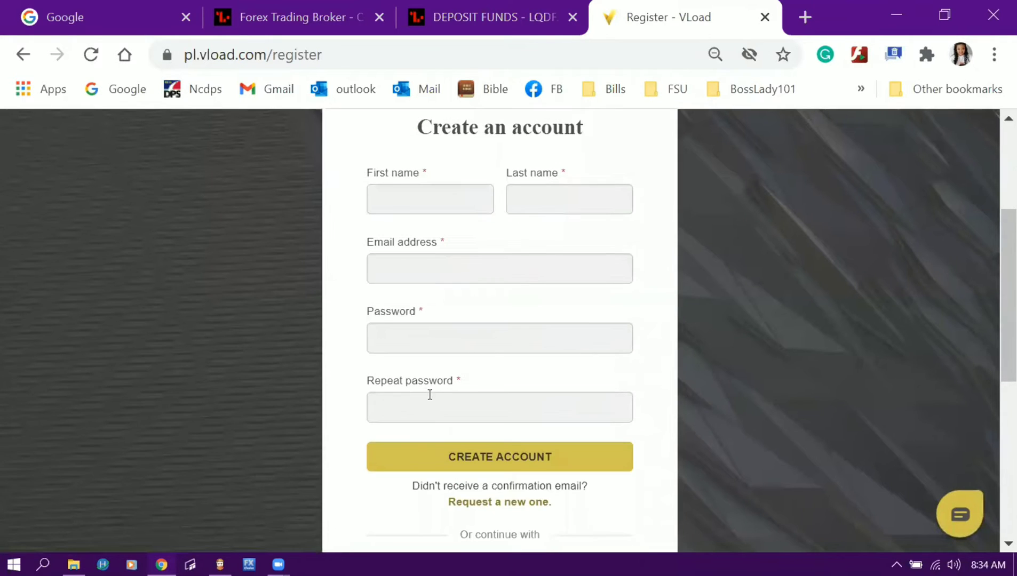
{"action": "left_click", "coordinate": [448, 195]}
{"action": "left_click", "coordinate": [453, 252]}
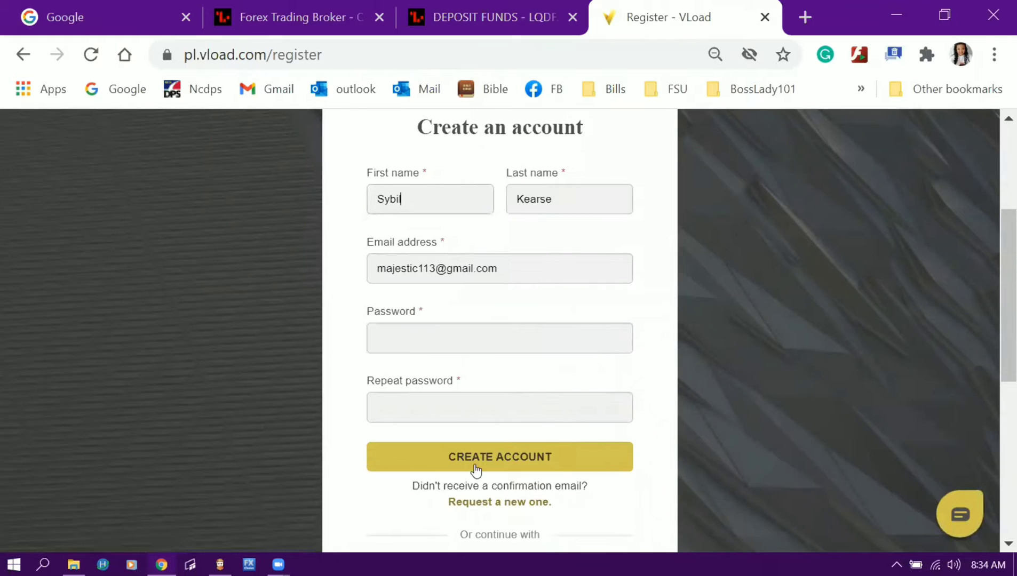
- Enter the account password and try to create the VLoad account from the registration form
{"action": "left_click", "coordinate": [474, 350]}
{"action": "type", "text": "******"}
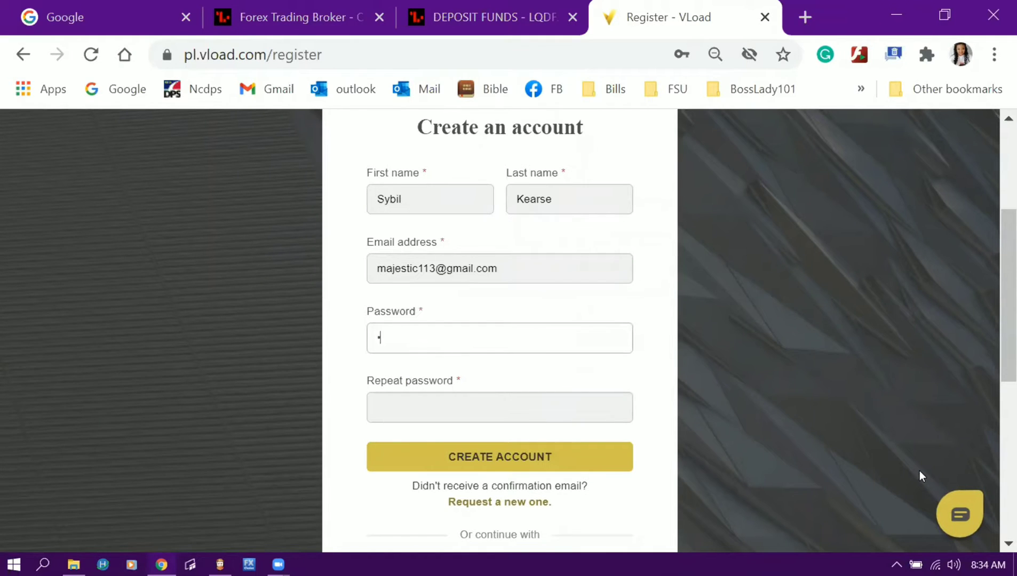
{"action": "left_click", "coordinate": [487, 467]}
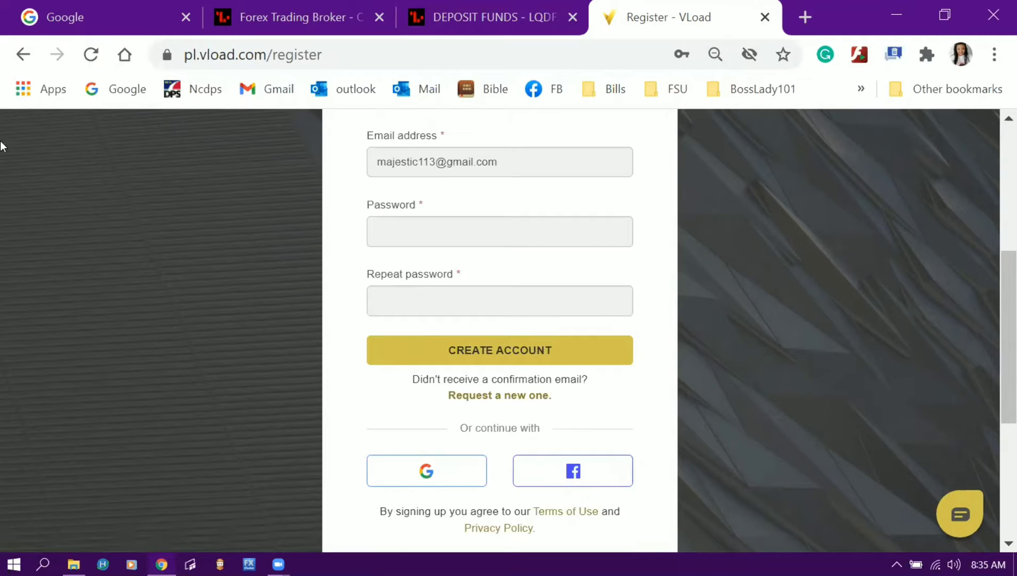
- Return to the VLoad cart page, accept its cookie notice and review the voucher order
{"action": "left_click", "coordinate": [22, 56]}
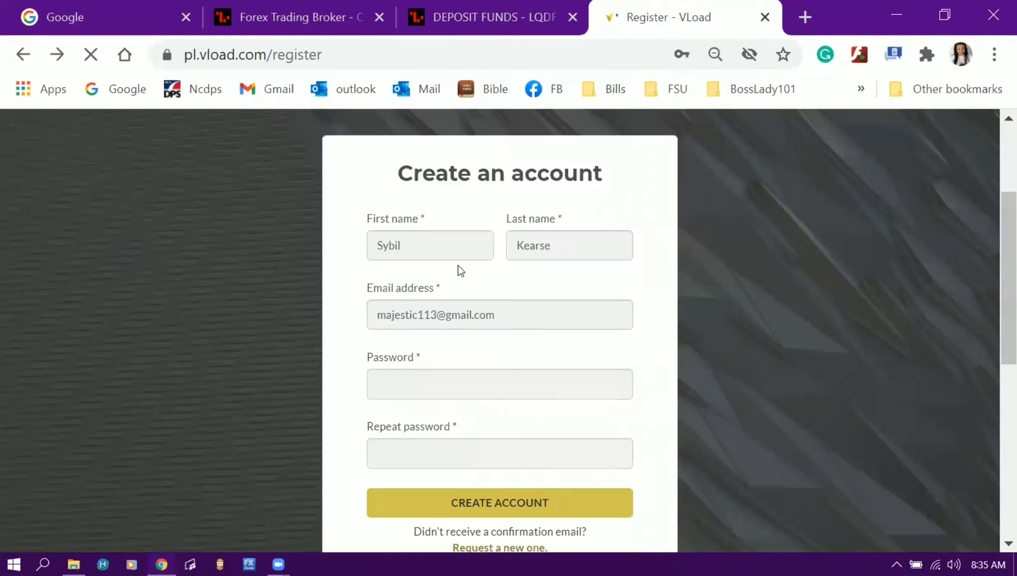
{"action": "left_click", "coordinate": [22, 55]}
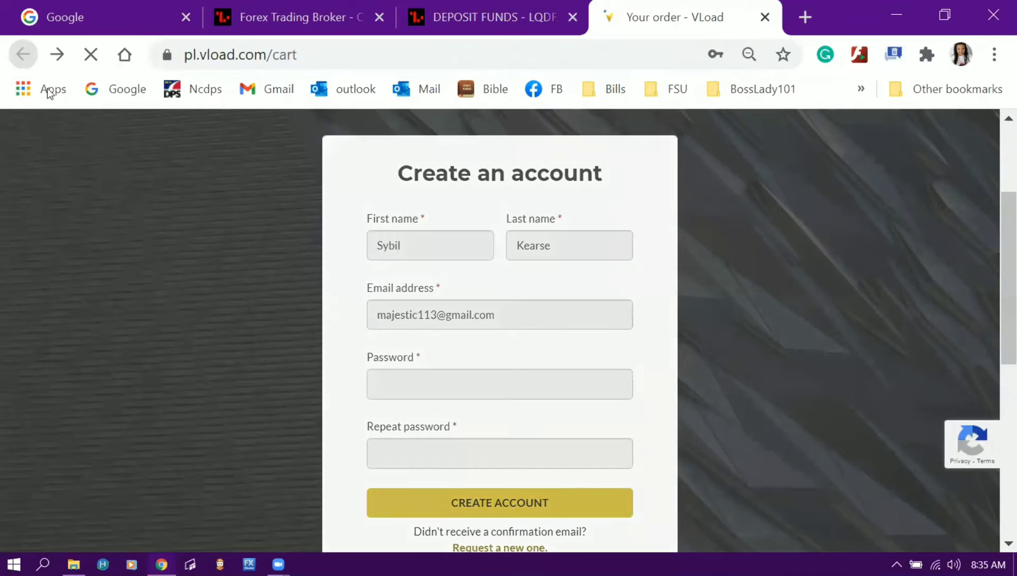
{"action": "scroll", "coordinate": [663, 316], "scroll_direction": "down", "scroll_amount": 2}
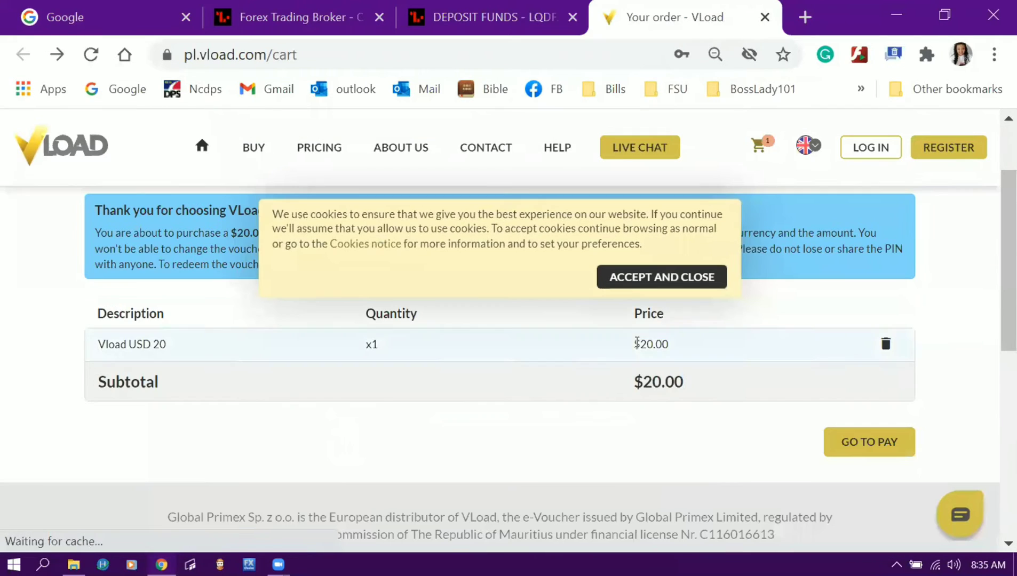
{"action": "left_click", "coordinate": [707, 276]}
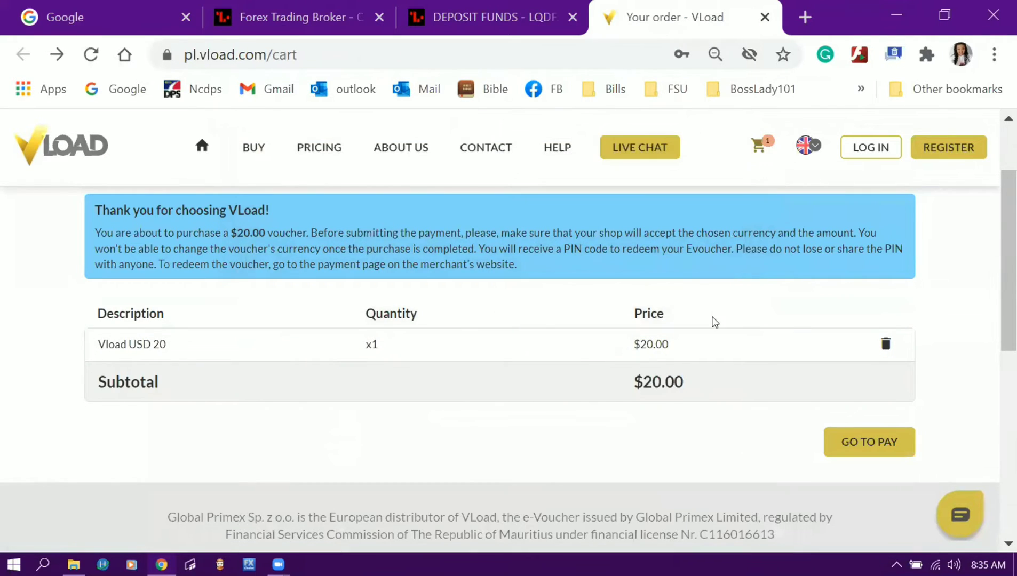
{"action": "key", "text": "ctrl+minus"}
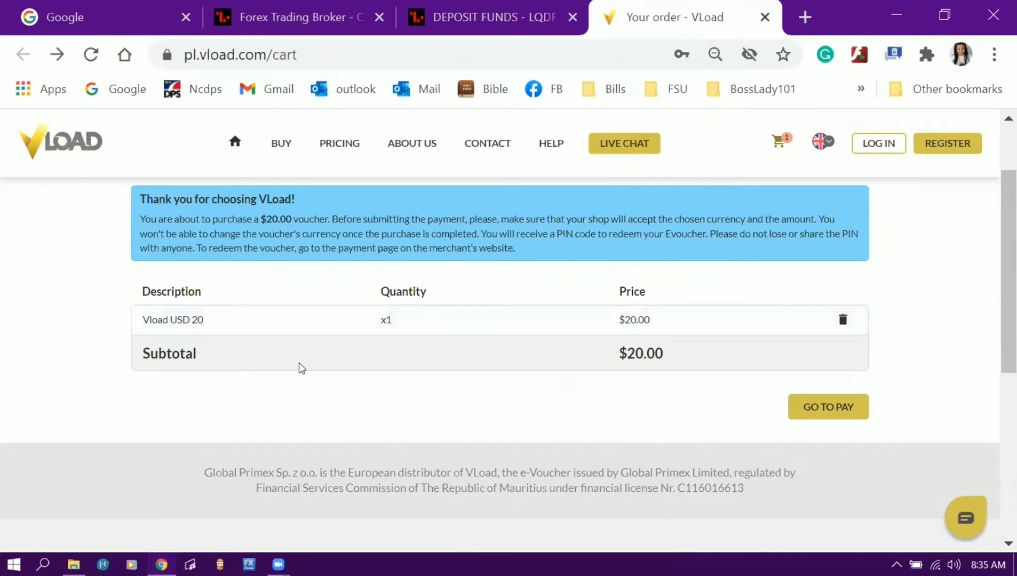
{"action": "scroll", "coordinate": [408, 387], "scroll_direction": "up", "scroll_amount": 2}
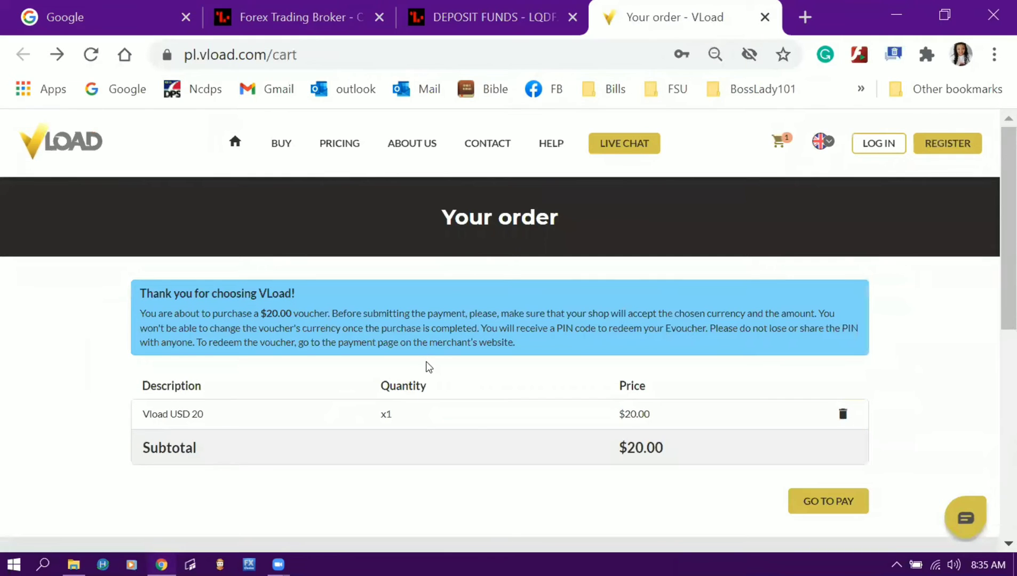
- Proceed to payment for the USD 20 voucher and continue to the account page
{"action": "scroll", "coordinate": [429, 367], "scroll_direction": "down", "scroll_amount": 4}
{"action": "left_click", "coordinate": [846, 291]}
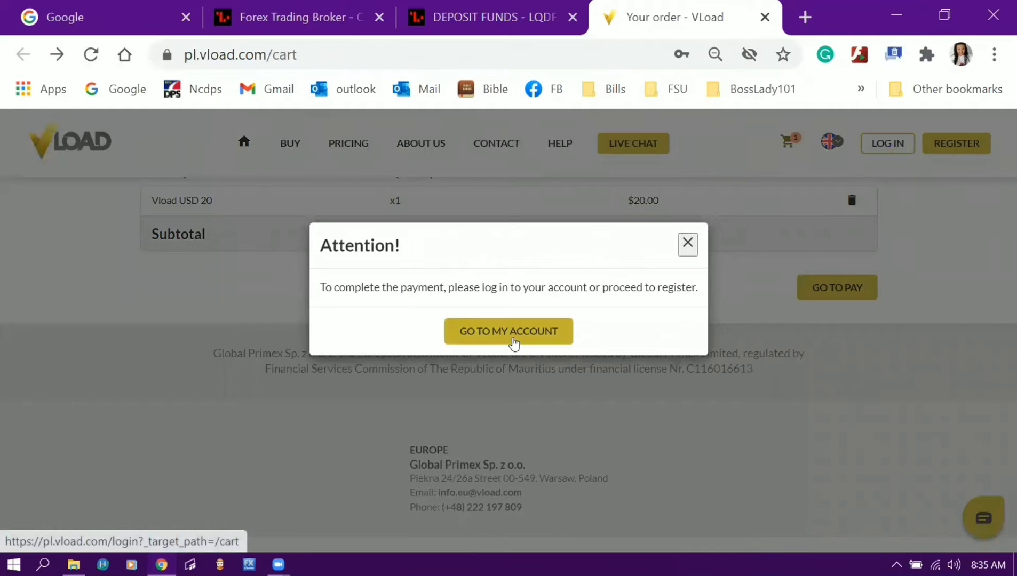
{"action": "left_click", "coordinate": [513, 341]}
- Sign up to VLoad with the account holder's main Google account
{"action": "scroll", "coordinate": [882, 257], "scroll_direction": "down", "scroll_amount": 2}
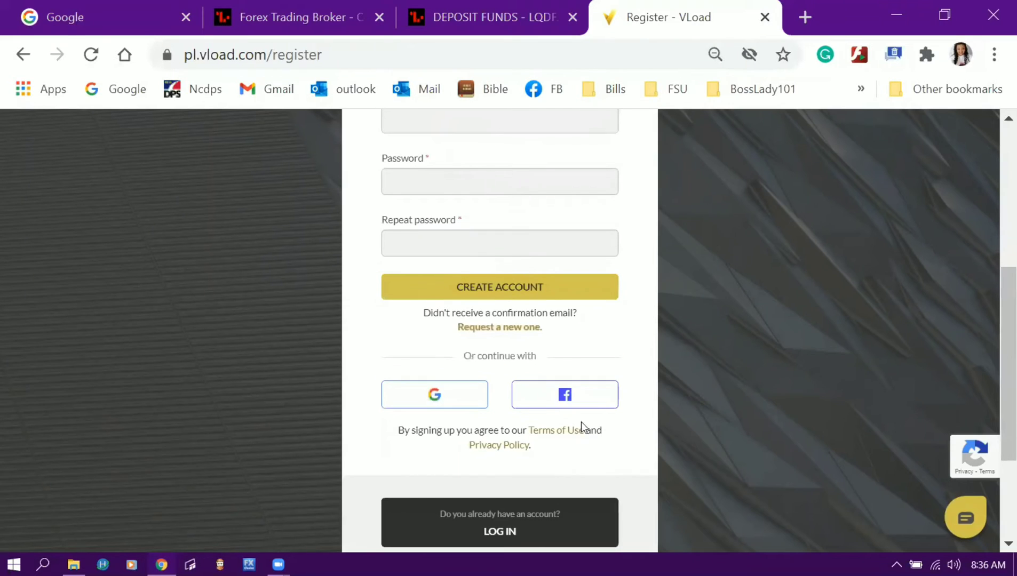
{"action": "left_click", "coordinate": [451, 405]}
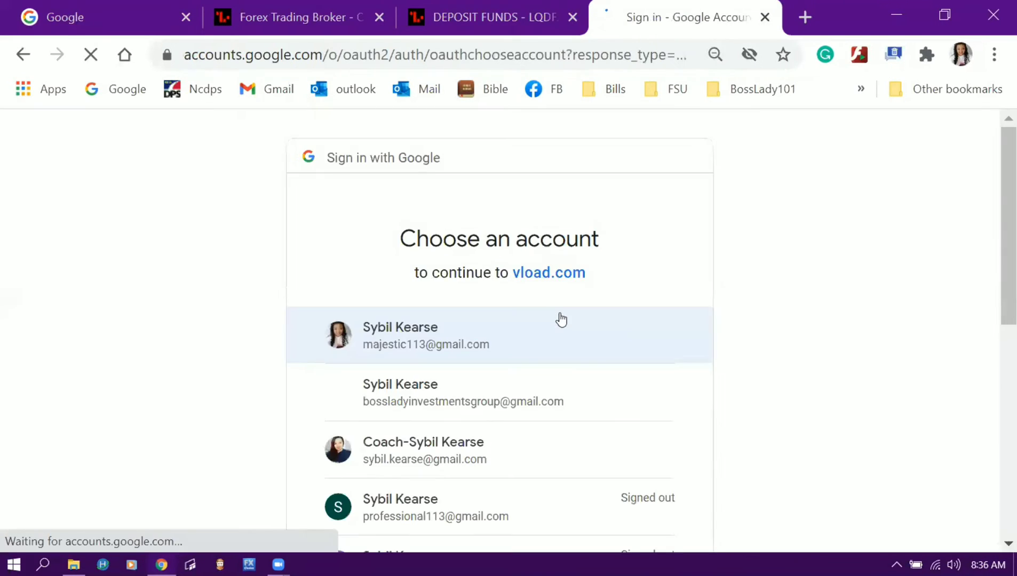
{"action": "left_click", "coordinate": [459, 357]}
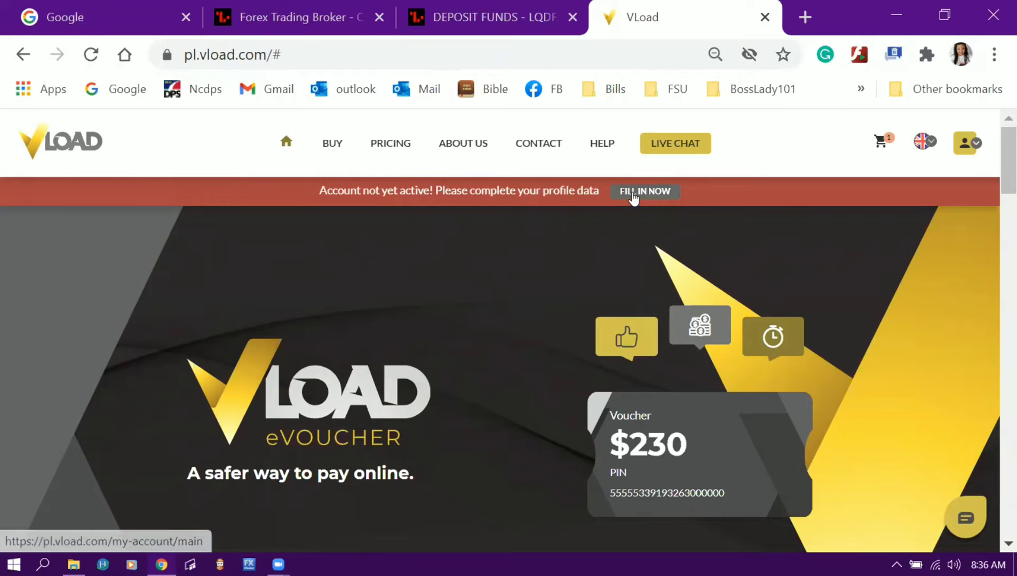
- Open the VLoad profile completion form and fill in the address details from the saved PO box entry
{"action": "left_click", "coordinate": [644, 192]}
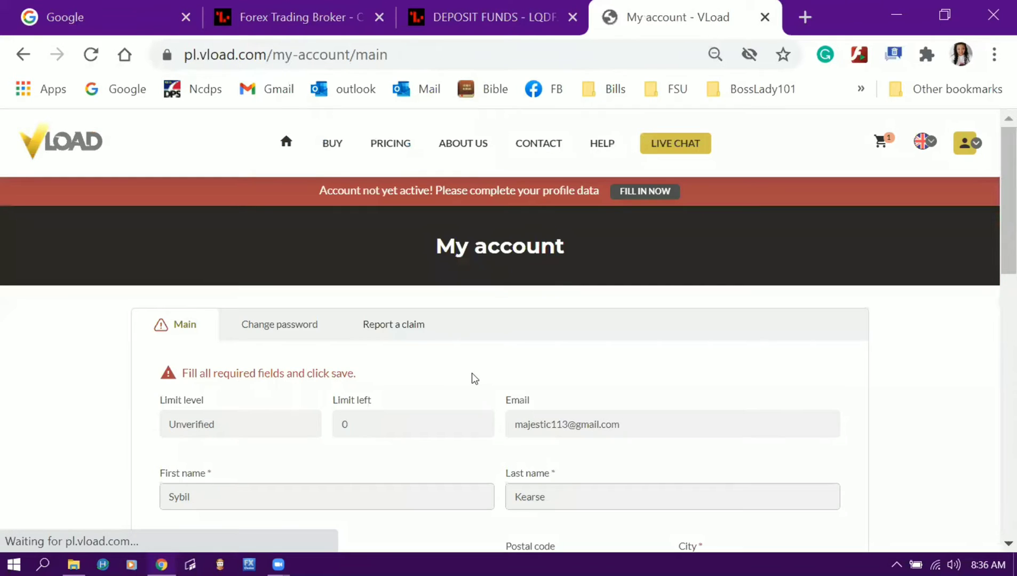
{"action": "scroll", "coordinate": [253, 443], "scroll_direction": "down", "scroll_amount": 2}
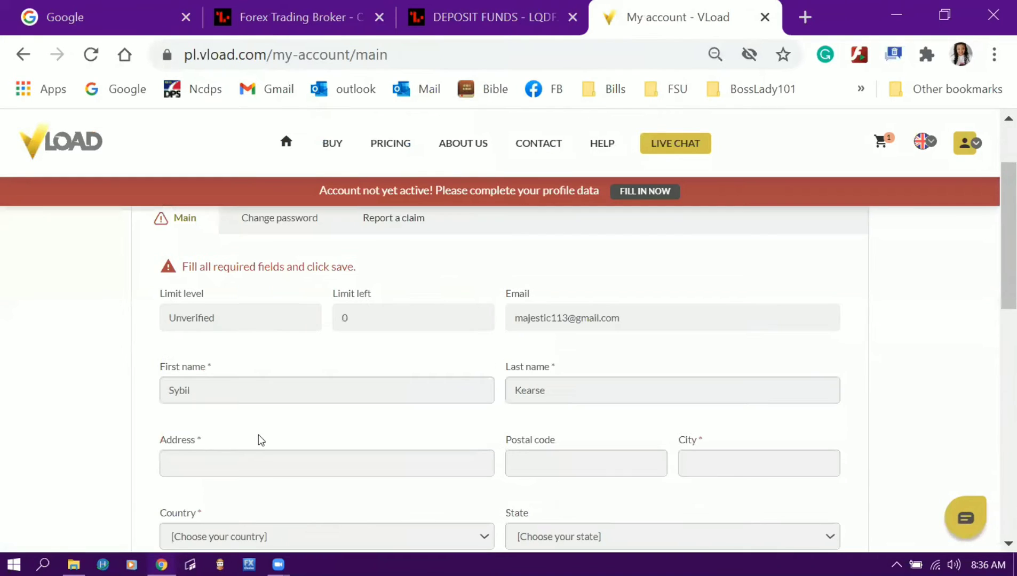
{"action": "scroll", "coordinate": [260, 440], "scroll_direction": "down", "scroll_amount": 2}
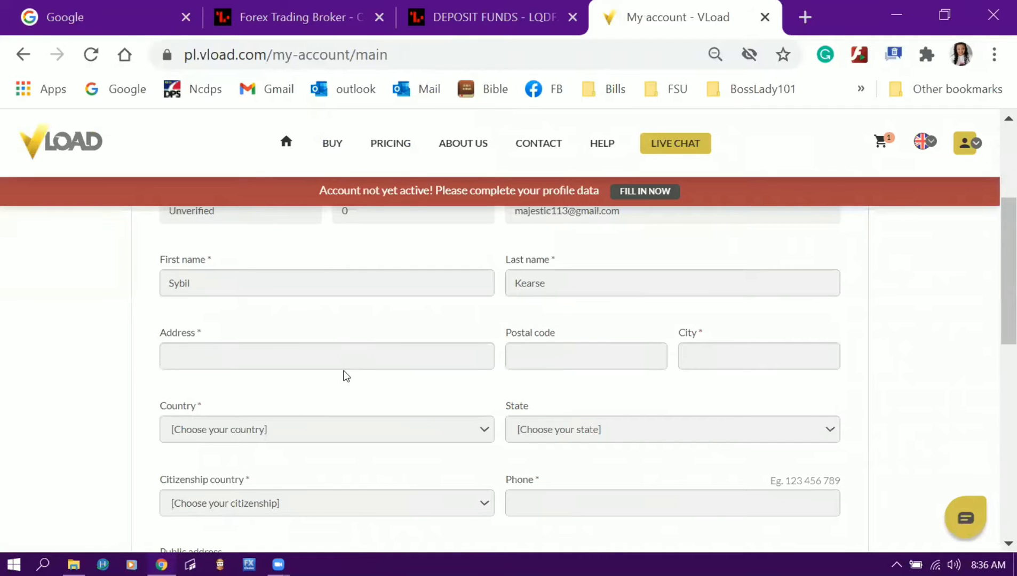
{"action": "scroll", "coordinate": [344, 377], "scroll_direction": "up", "scroll_amount": 4}
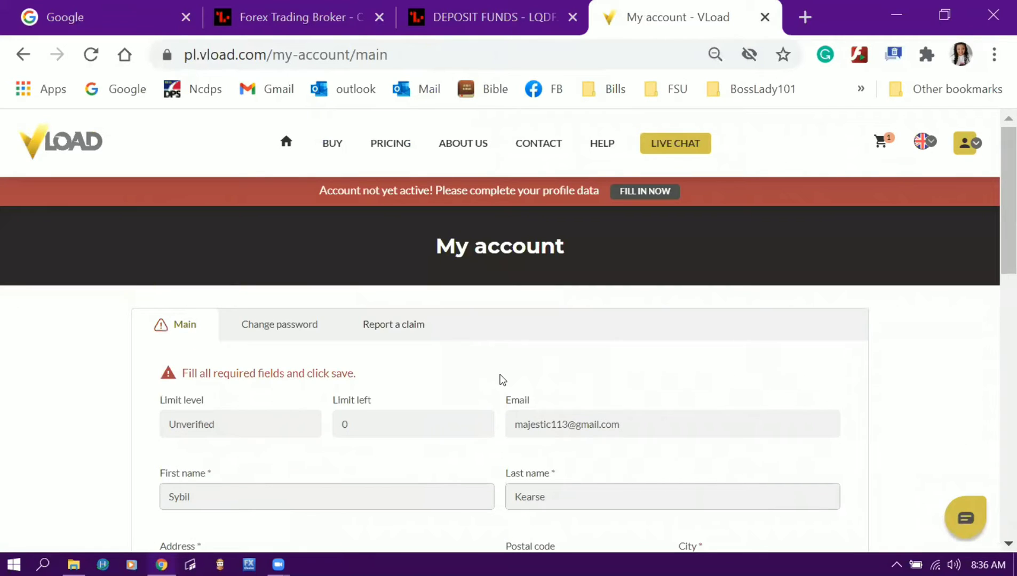
{"action": "scroll", "coordinate": [455, 415], "scroll_direction": "down", "scroll_amount": 4}
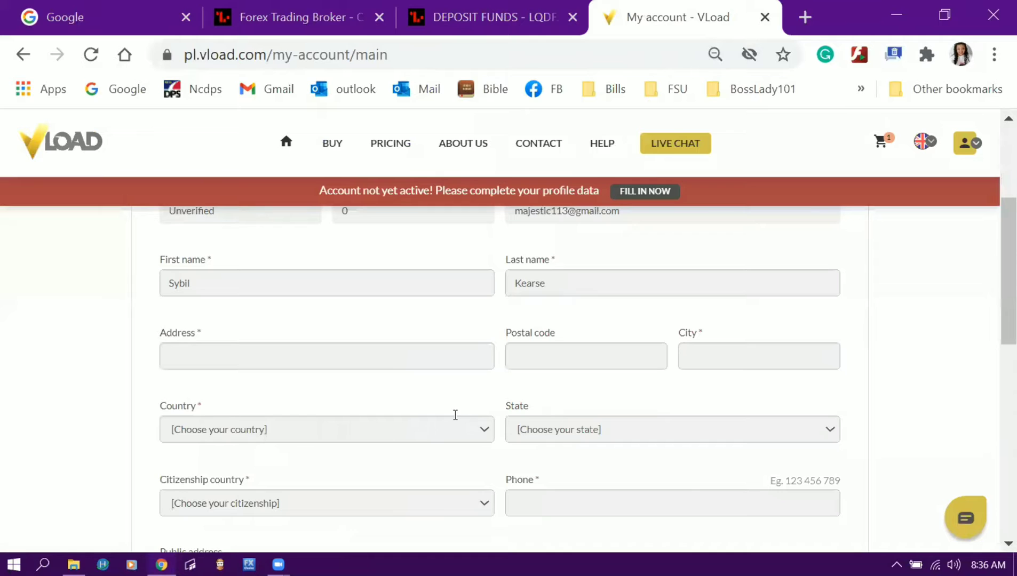
{"action": "left_click", "coordinate": [393, 356]}
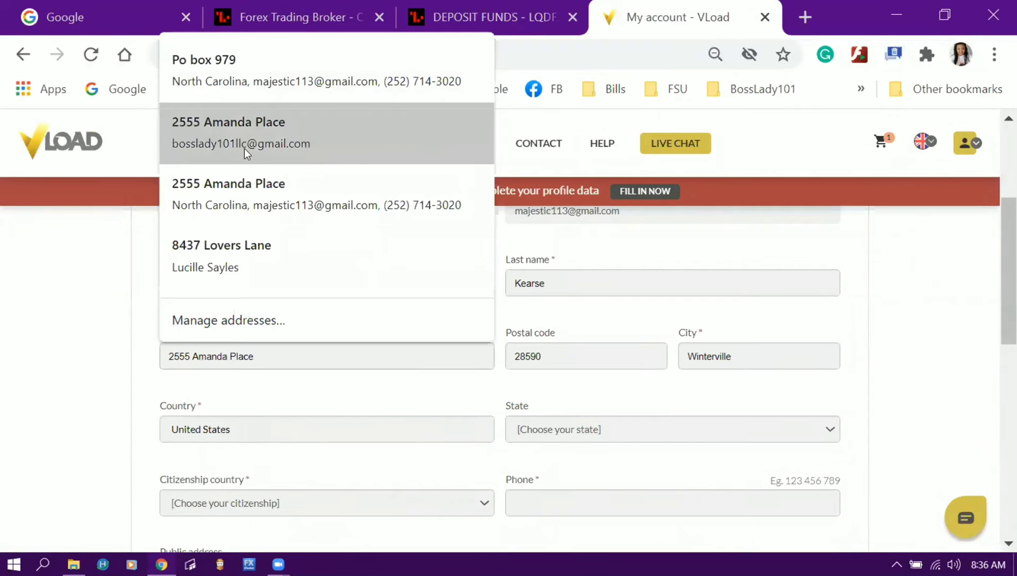
{"action": "key", "text": "Up"}
{"action": "key", "text": "Return"}
{"action": "scroll", "coordinate": [691, 509], "scroll_direction": "down", "scroll_amount": 2}
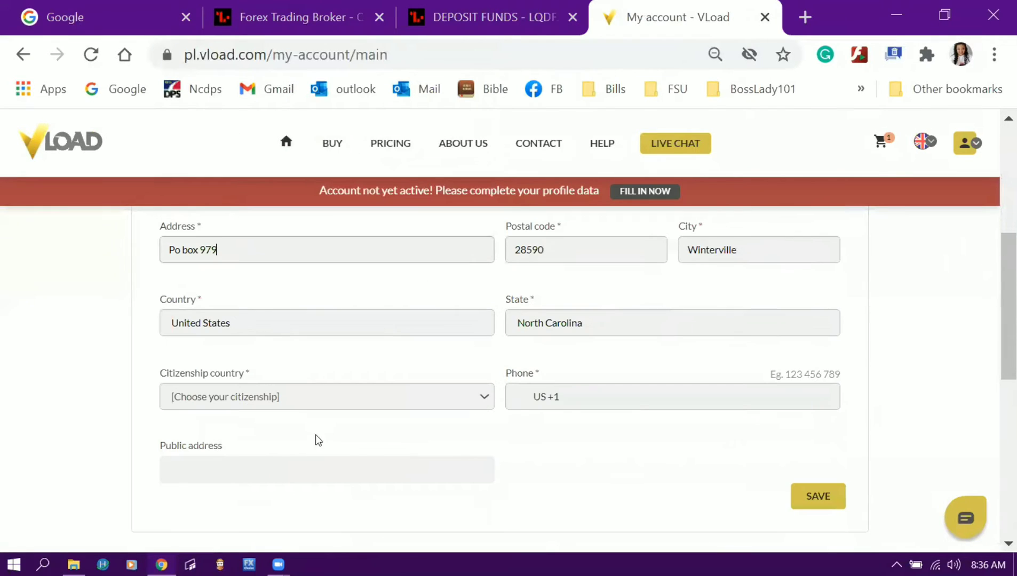
- Set the citizenship country in the VLoad profile to UNITED STATES
{"action": "left_click", "coordinate": [309, 399]}
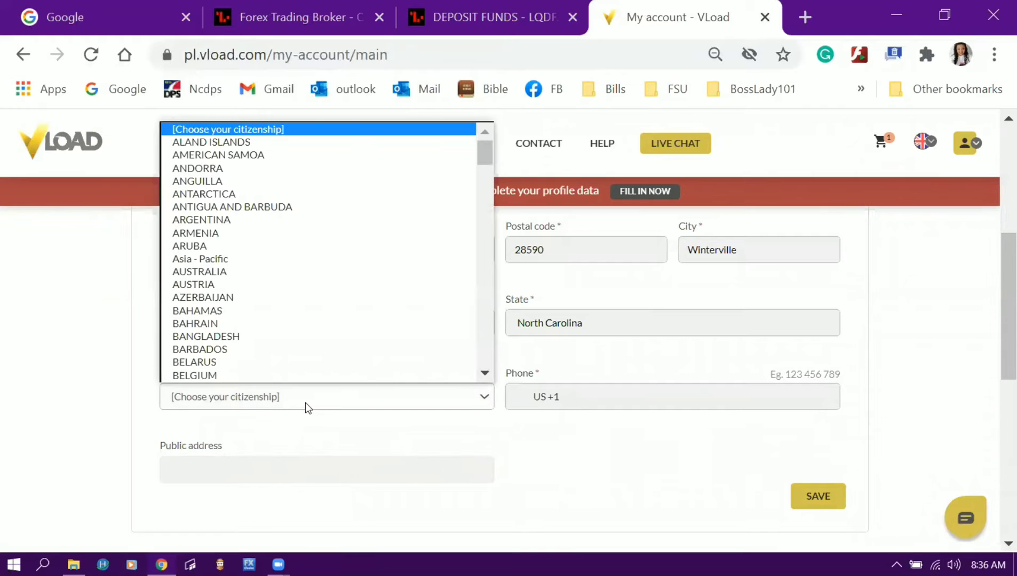
{"action": "key", "text": "u"}
{"action": "key", "text": "k"}
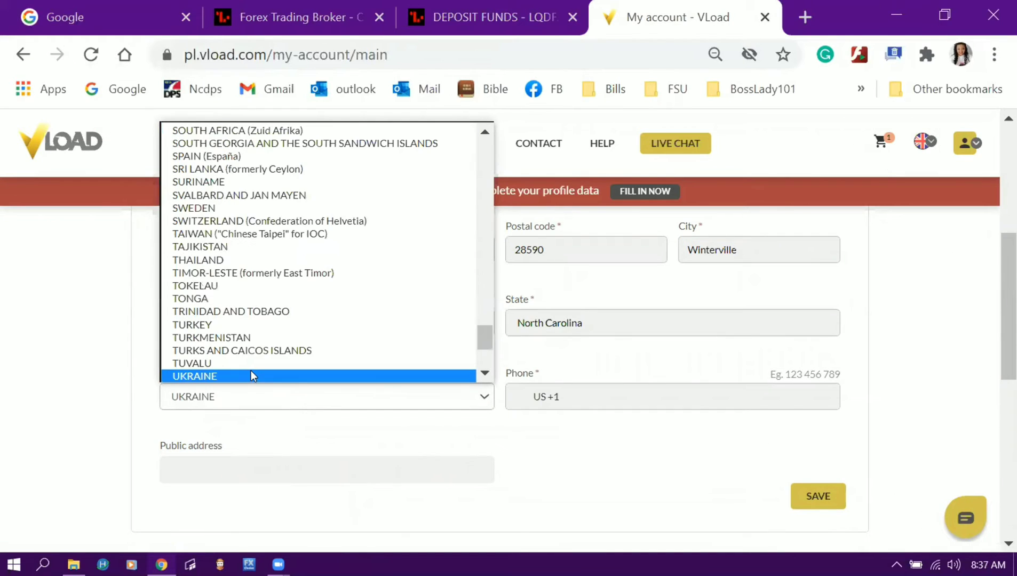
{"action": "key", "text": "n"}
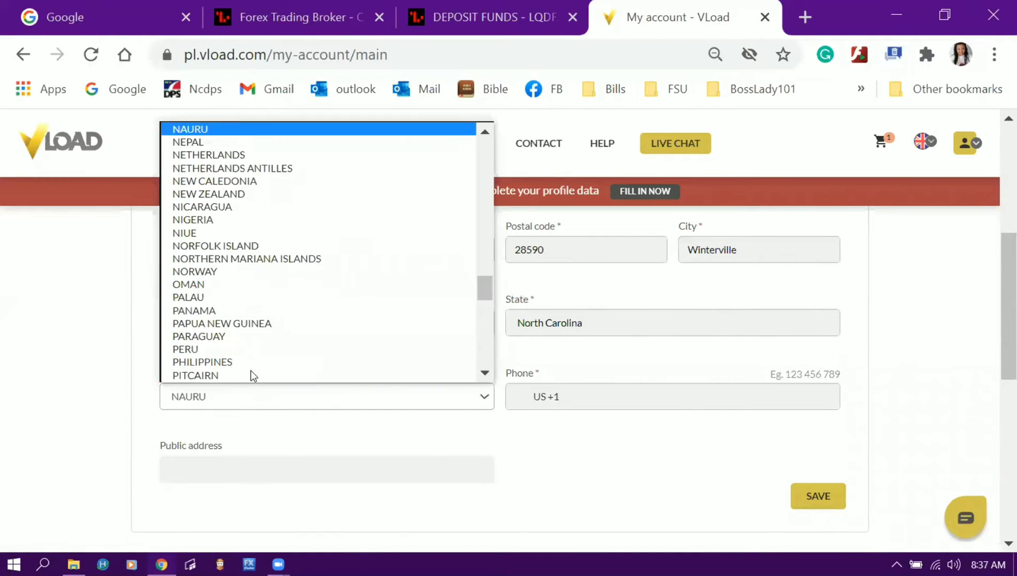
{"action": "key", "text": "u"}
{"action": "key", "text": "k"}
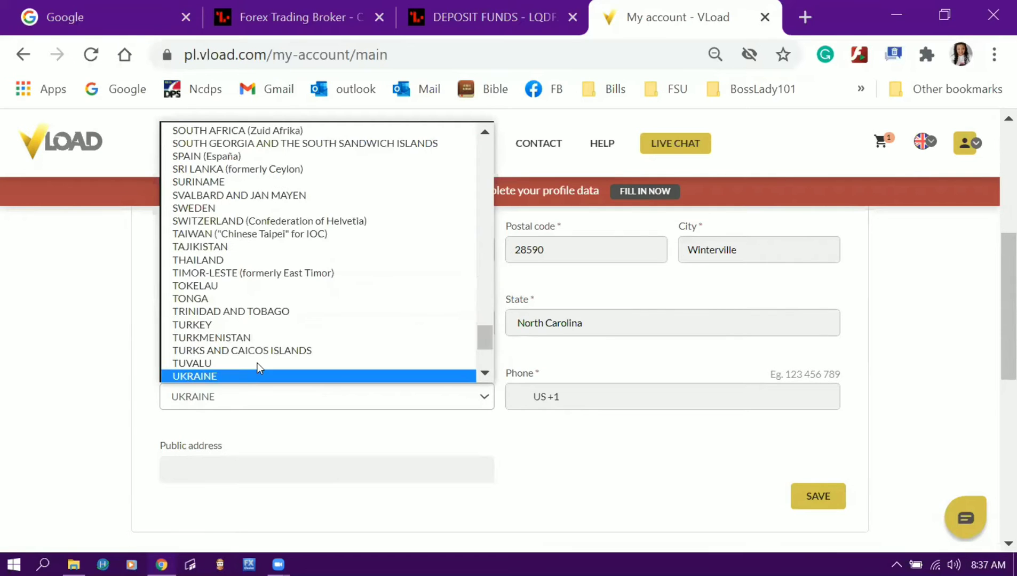
{"action": "scroll", "coordinate": [455, 370], "scroll_direction": "down", "scroll_amount": 4}
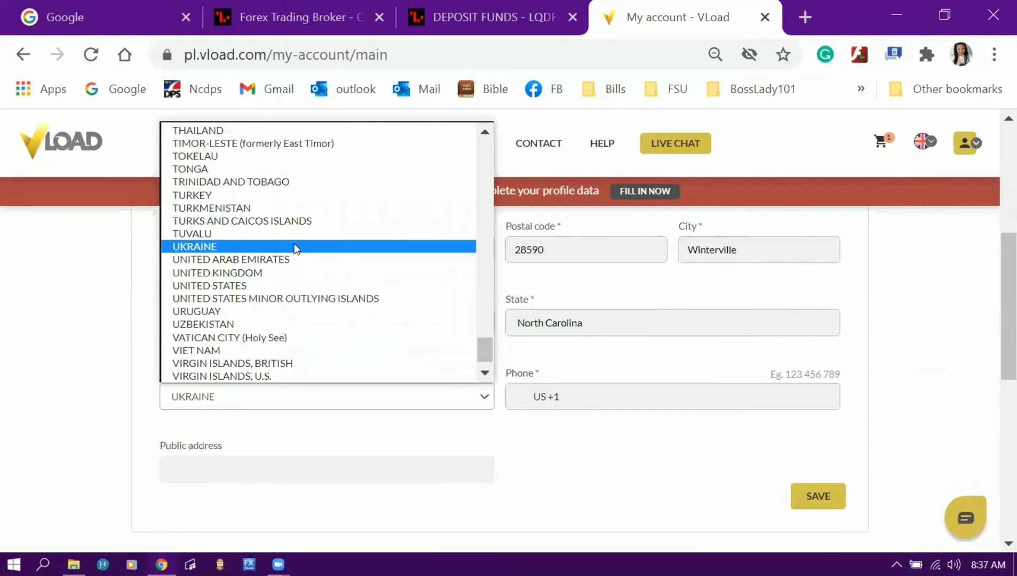
{"action": "left_click", "coordinate": [295, 285]}
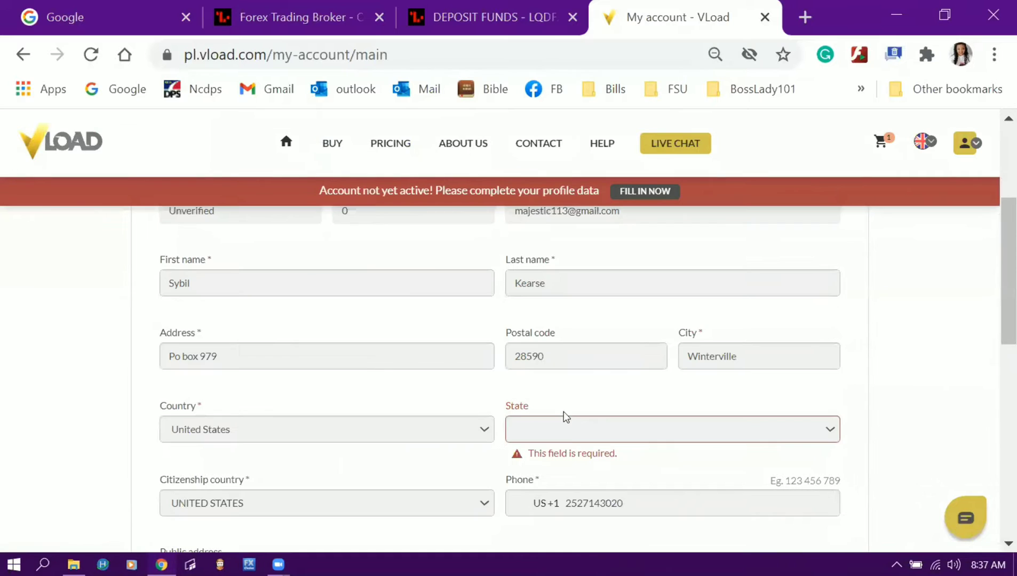
- Select the account holder's state of residence in the required state field and save the VLoad profile
{"action": "left_click", "coordinate": [571, 429]}
{"action": "scroll", "coordinate": [584, 361], "scroll_direction": "down", "scroll_amount": 4}
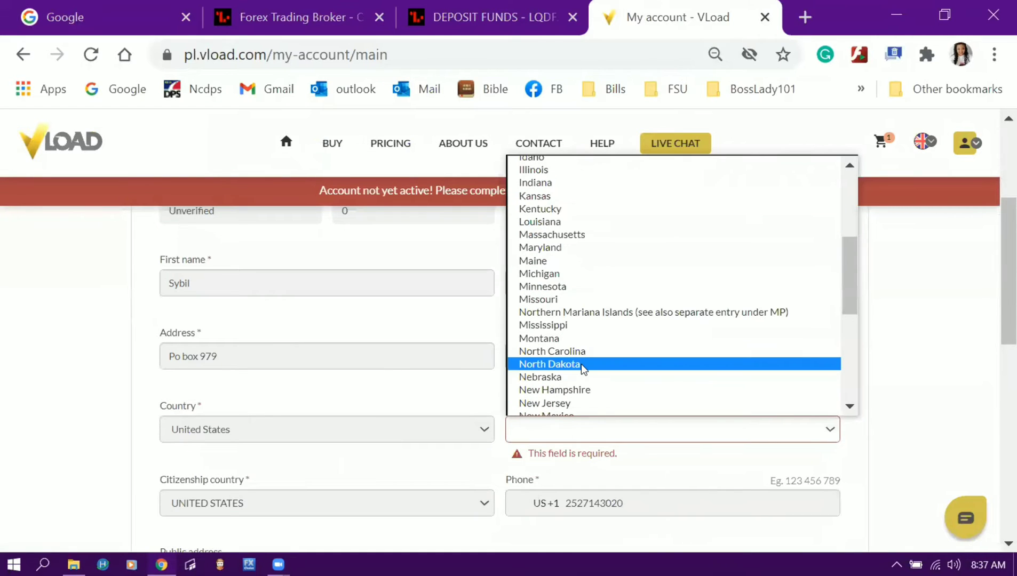
{"action": "left_click", "coordinate": [583, 352]}
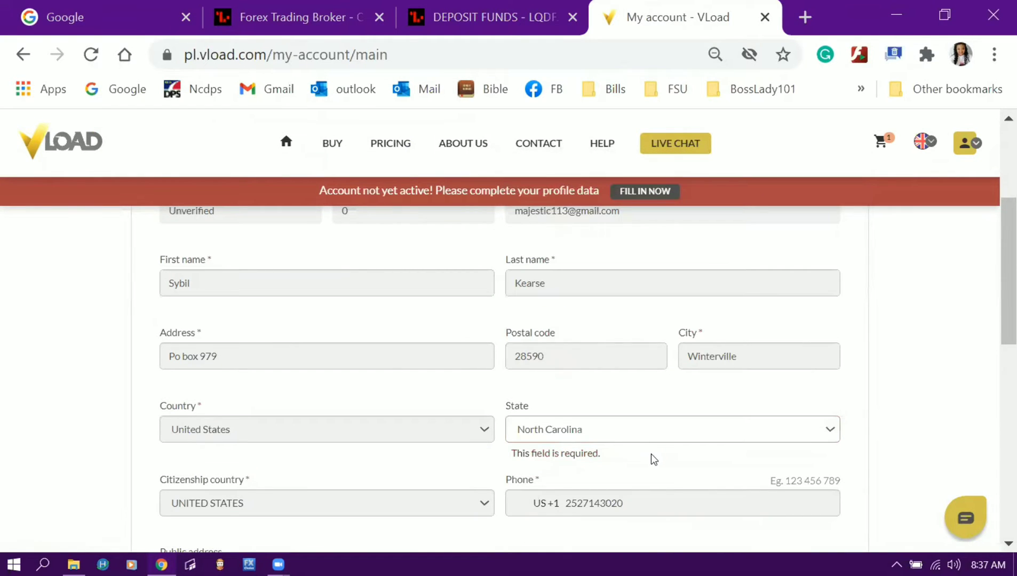
{"action": "scroll", "coordinate": [654, 459], "scroll_direction": "down", "scroll_amount": 4}
{"action": "left_click", "coordinate": [836, 391]}
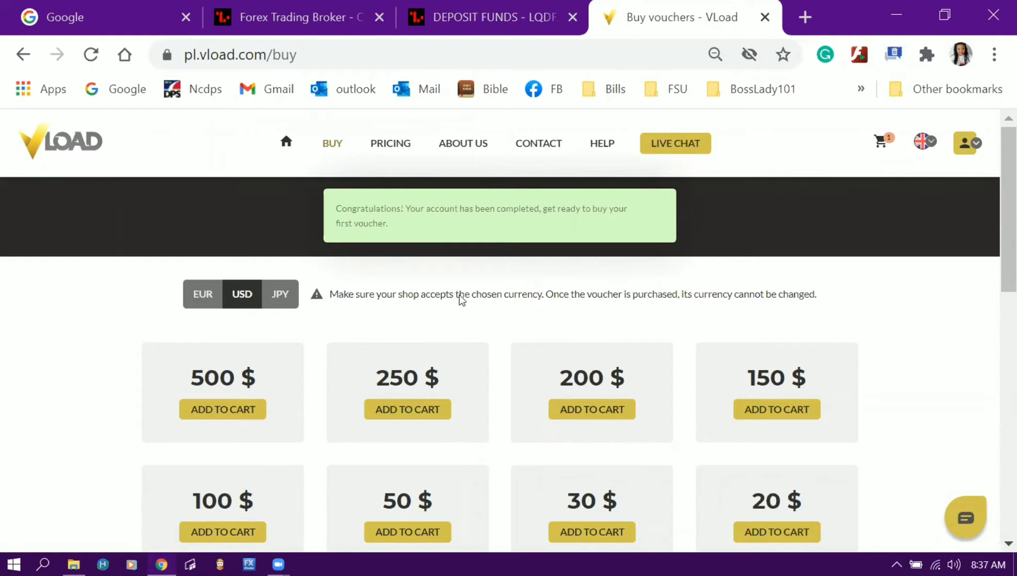
- Dismiss the account completion notice and look through the USD voucher denominations on offer
{"action": "mouse_move", "coordinate": [507, 235]}
{"action": "left_click", "coordinate": [658, 216]}
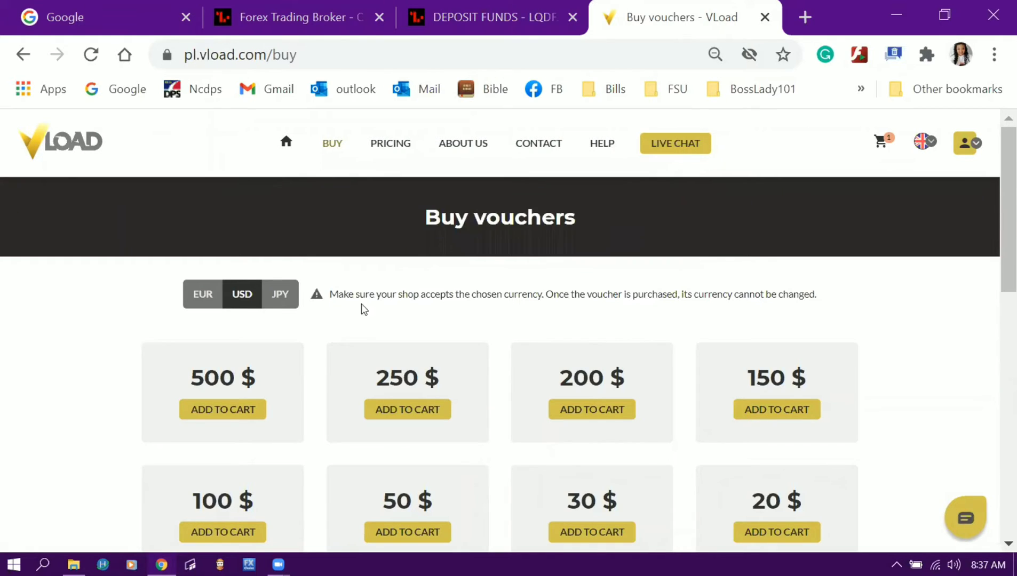
{"action": "scroll", "coordinate": [359, 308], "scroll_direction": "down", "scroll_amount": 2}
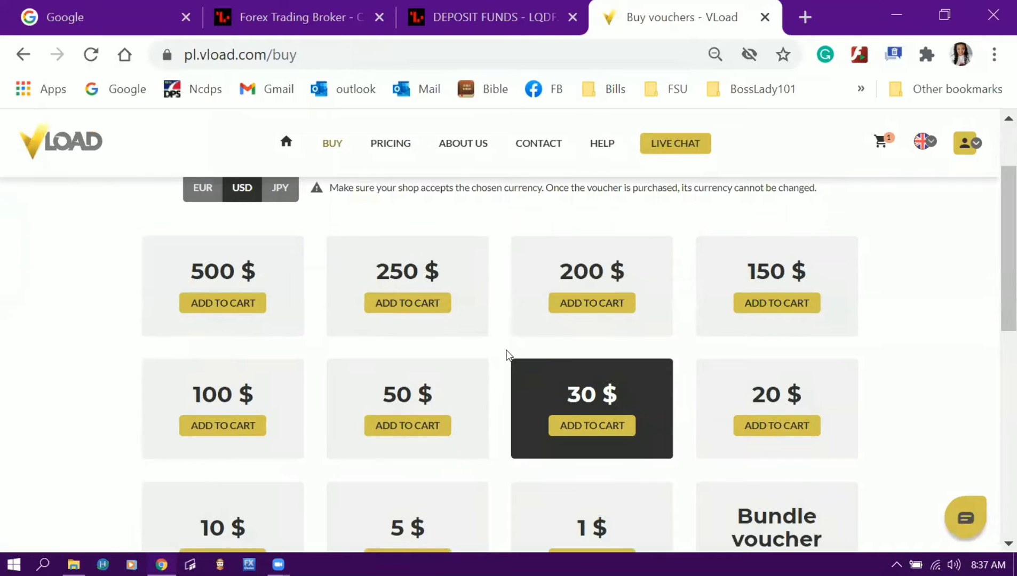
{"action": "scroll", "coordinate": [507, 355], "scroll_direction": "down", "scroll_amount": 2}
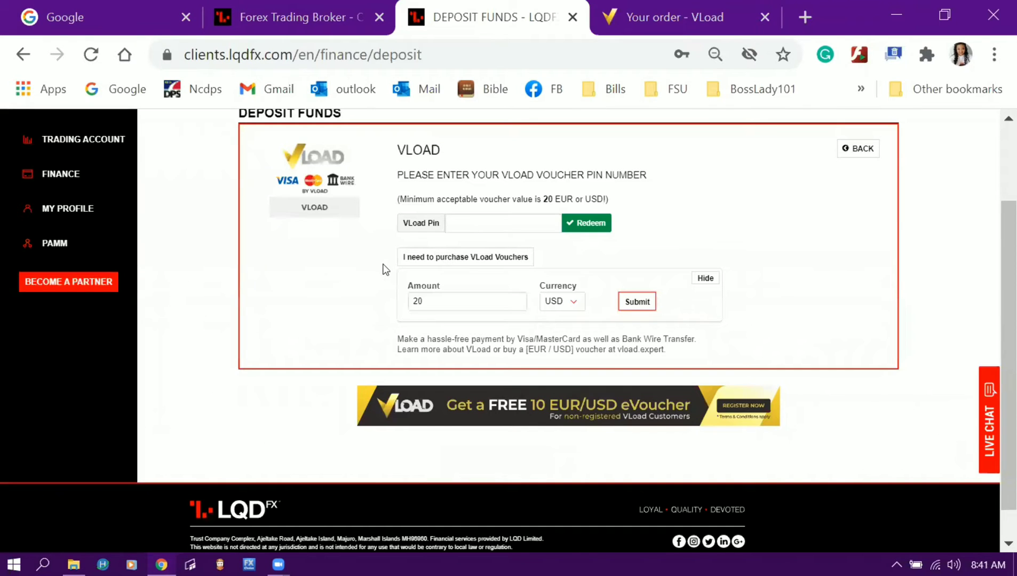
- Resubmit the 20 USD VLoad voucher purchase from the LQDFX deposit page, close the old order page and proceed to payment
{"action": "left_click", "coordinate": [436, 302]}
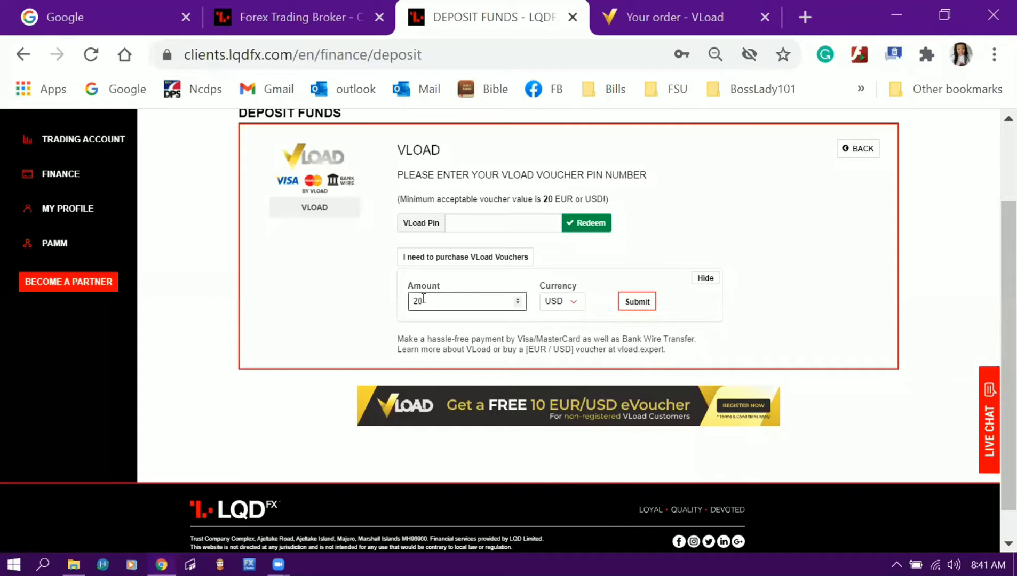
{"action": "left_click", "coordinate": [552, 305]}
{"action": "left_click", "coordinate": [637, 302]}
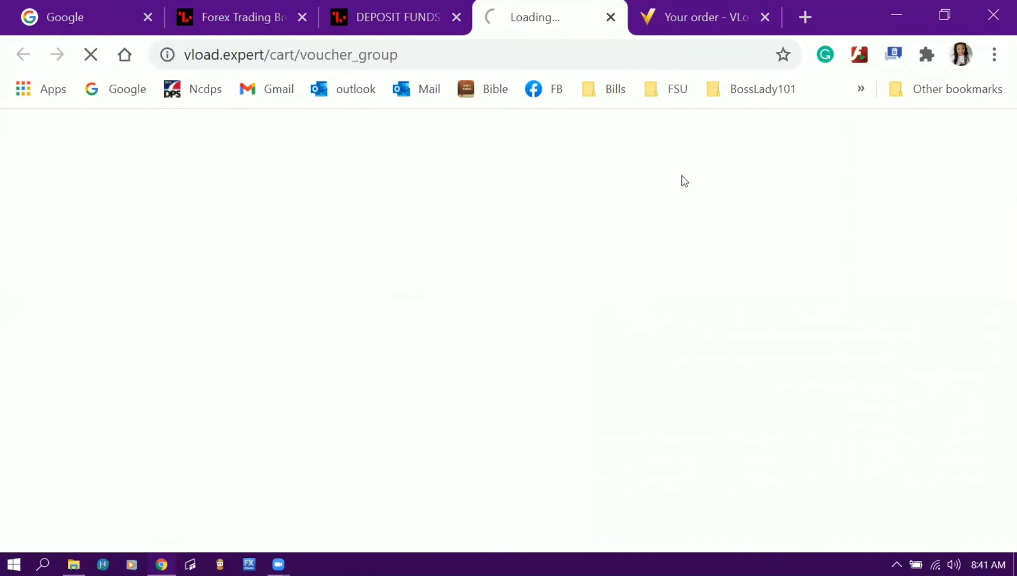
{"action": "left_click", "coordinate": [764, 18]}
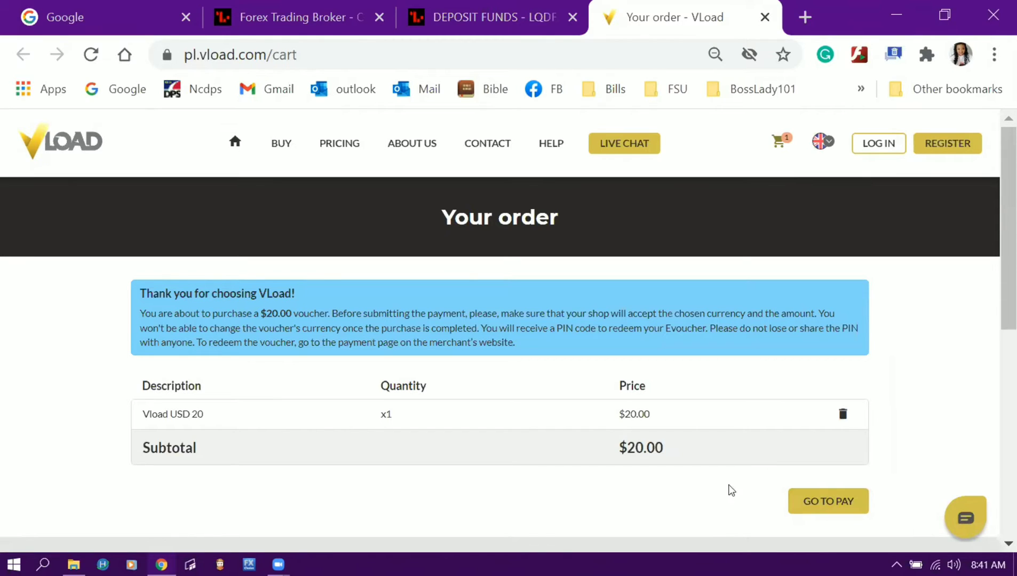
{"action": "left_click", "coordinate": [818, 502]}
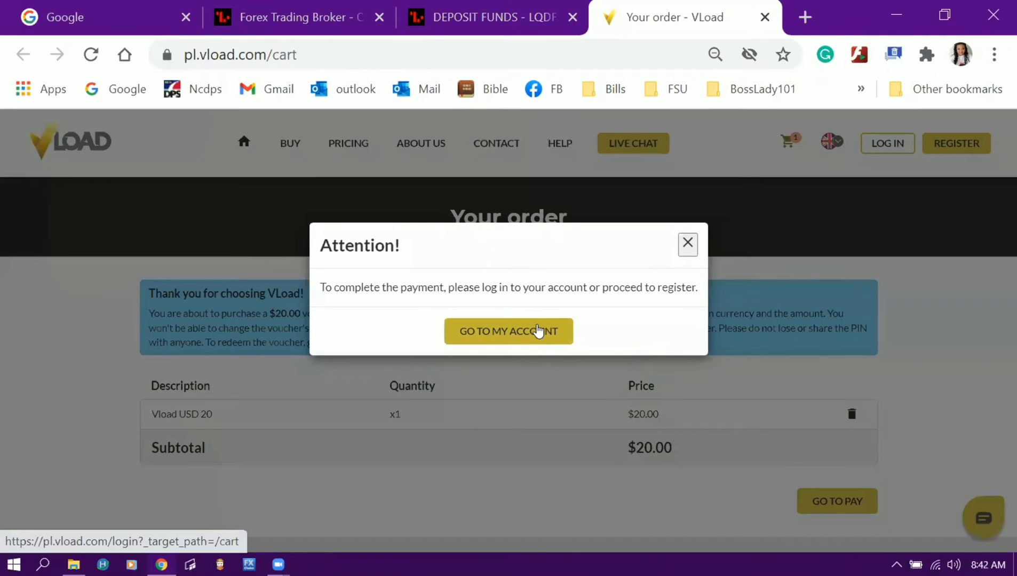
- Log in to the VLoad account, choose Visa for the 20 USD voucher order and proceed through checkout, accepting the card payment terms
{"action": "left_click", "coordinate": [541, 341]}
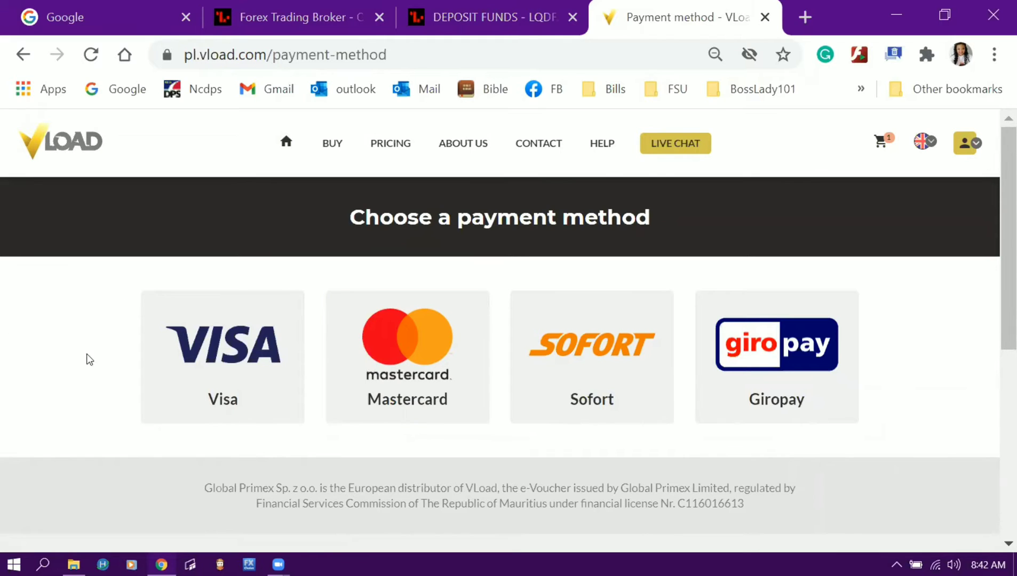
{"action": "left_click", "coordinate": [264, 376]}
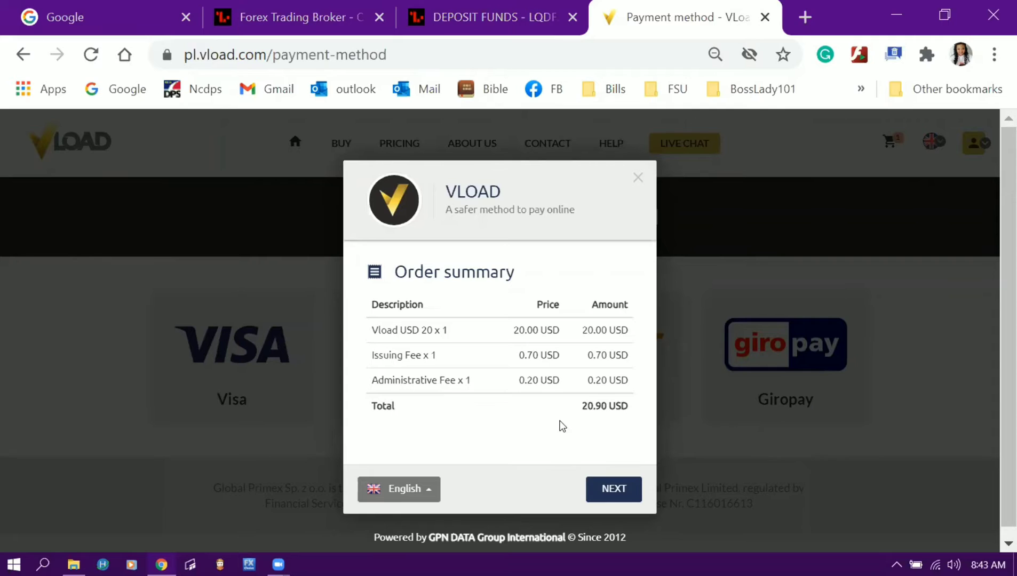
{"action": "left_click", "coordinate": [618, 490]}
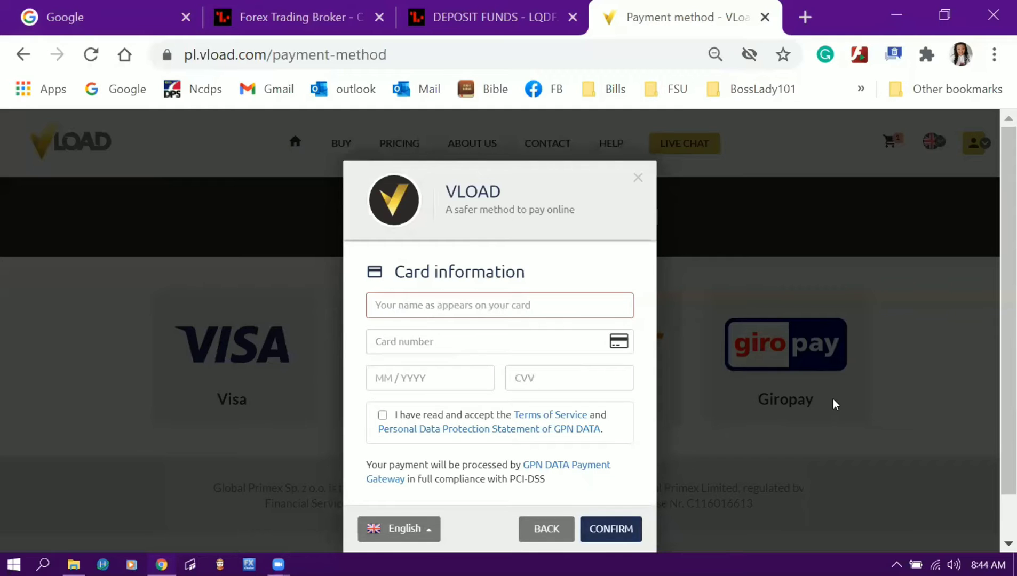
{"action": "left_click", "coordinate": [382, 416]}
{"action": "left_click", "coordinate": [544, 144]}
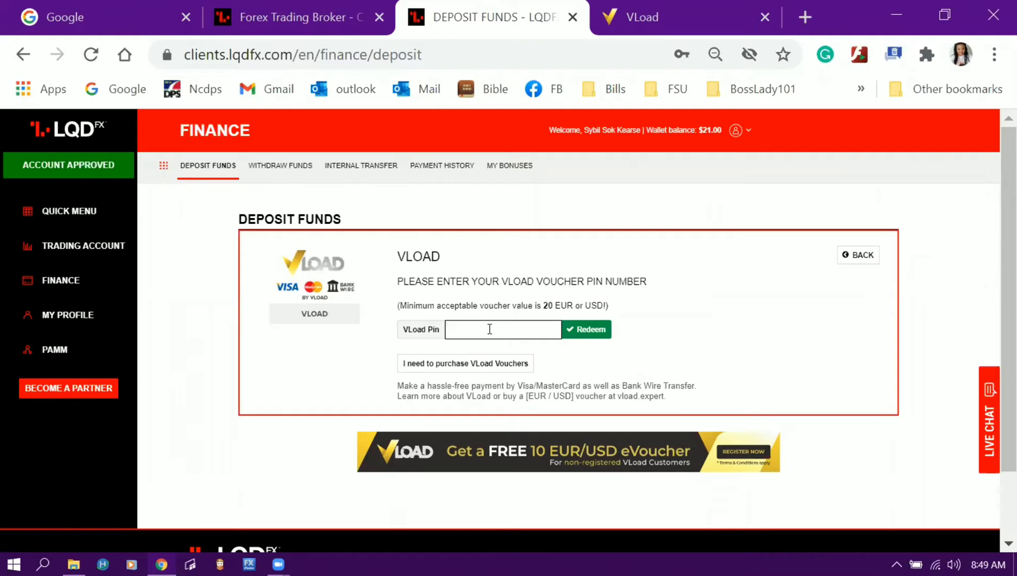
- Examine the voucher PIN field on the LQDFX deposit page and check the VLoad shopping cart
{"action": "left_click", "coordinate": [634, 319]}
{"action": "left_click", "coordinate": [482, 331]}
{"action": "left_click", "coordinate": [473, 317]}
{"action": "left_click", "coordinate": [488, 335]}
{"action": "left_click", "coordinate": [663, 4]}
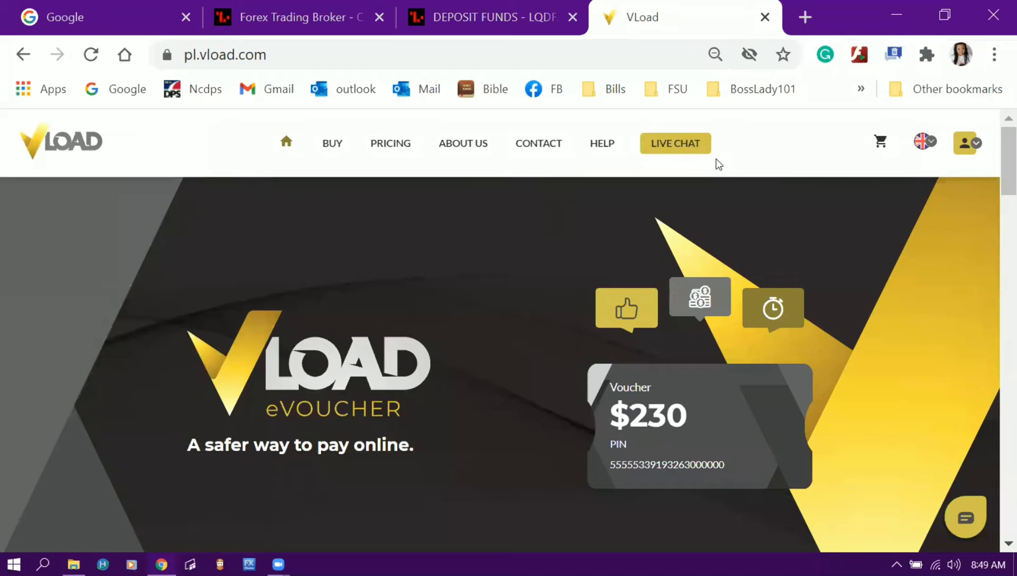
{"action": "left_click", "coordinate": [881, 142]}
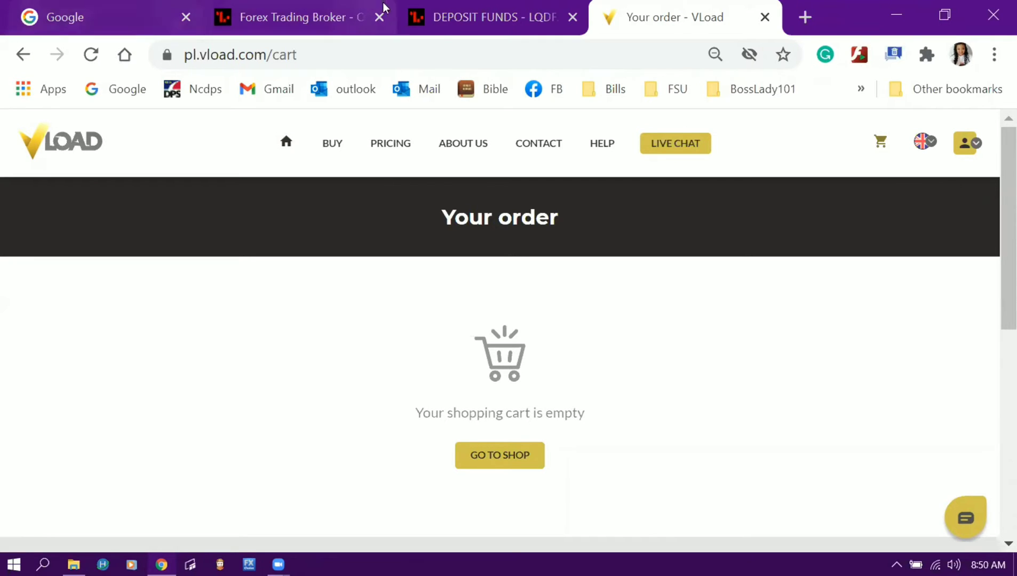
{"action": "left_click", "coordinate": [442, 16]}
{"action": "left_click", "coordinate": [467, 330]}
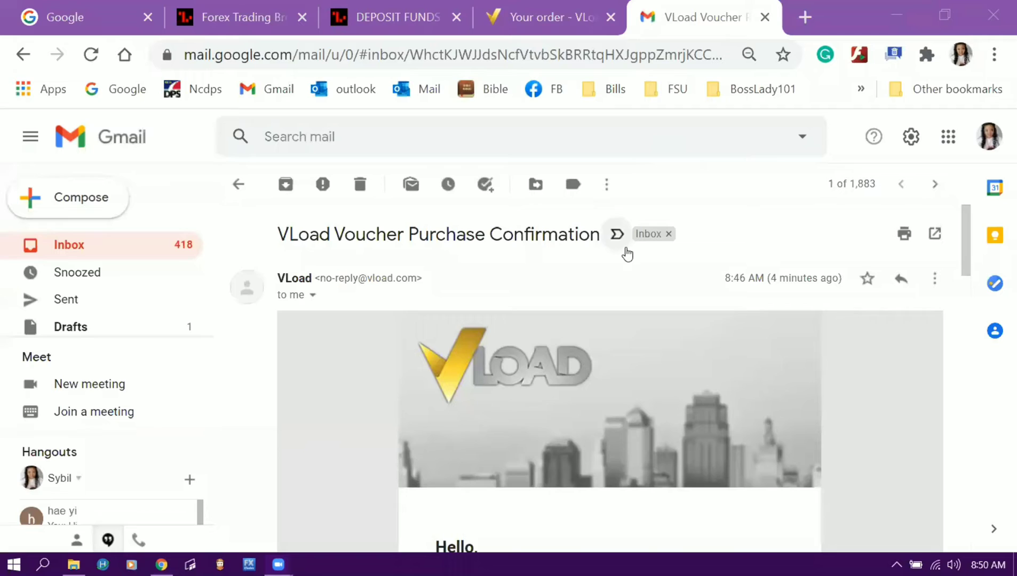
- Copy the voucher PIN from the VLoad Voucher Purchase Confirmation email in Gmail
{"action": "scroll", "coordinate": [627, 254], "scroll_direction": "down", "scroll_amount": 3}
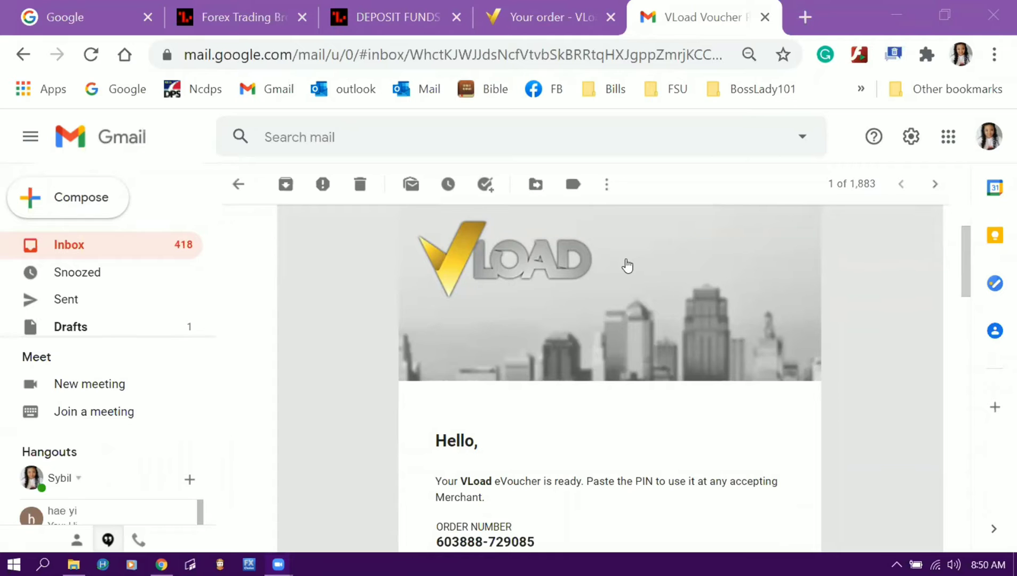
{"action": "scroll", "coordinate": [627, 265], "scroll_direction": "down", "scroll_amount": 4}
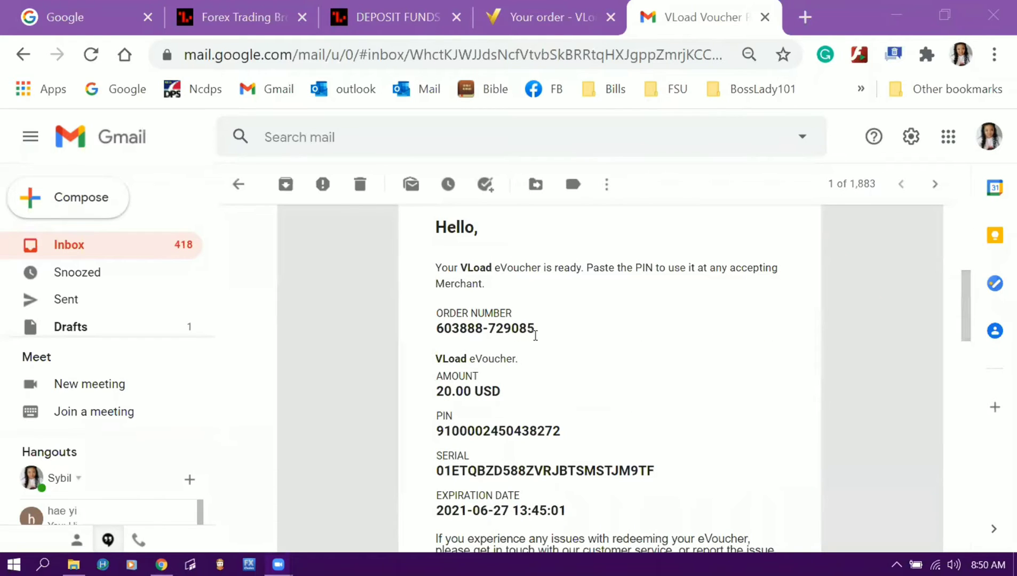
{"action": "scroll", "coordinate": [528, 348], "scroll_direction": "down", "scroll_amount": 2}
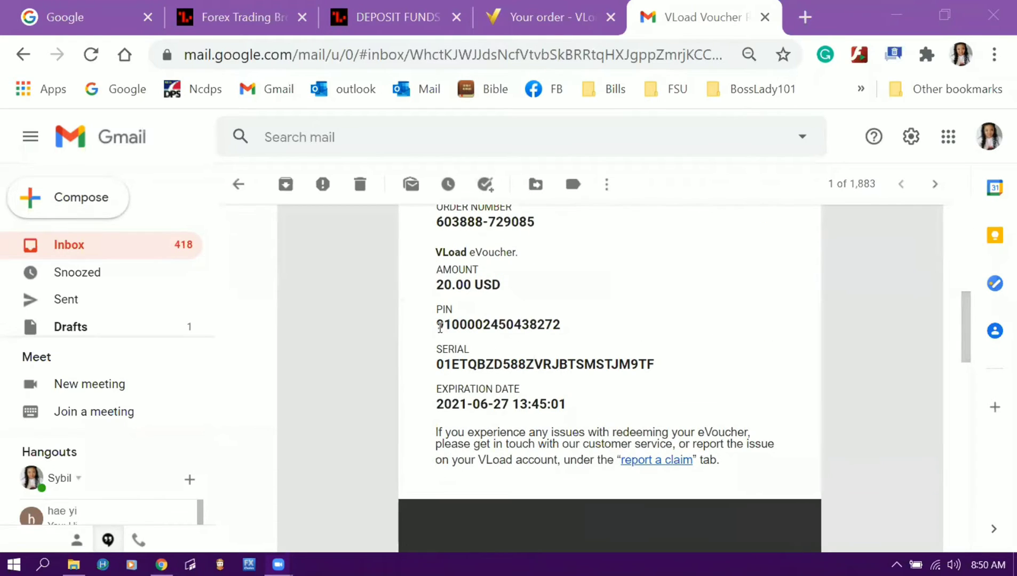
{"action": "left_click_drag", "start_coordinate": [438, 325], "coordinate": [562, 328]}
{"action": "right_click", "coordinate": [552, 326]}
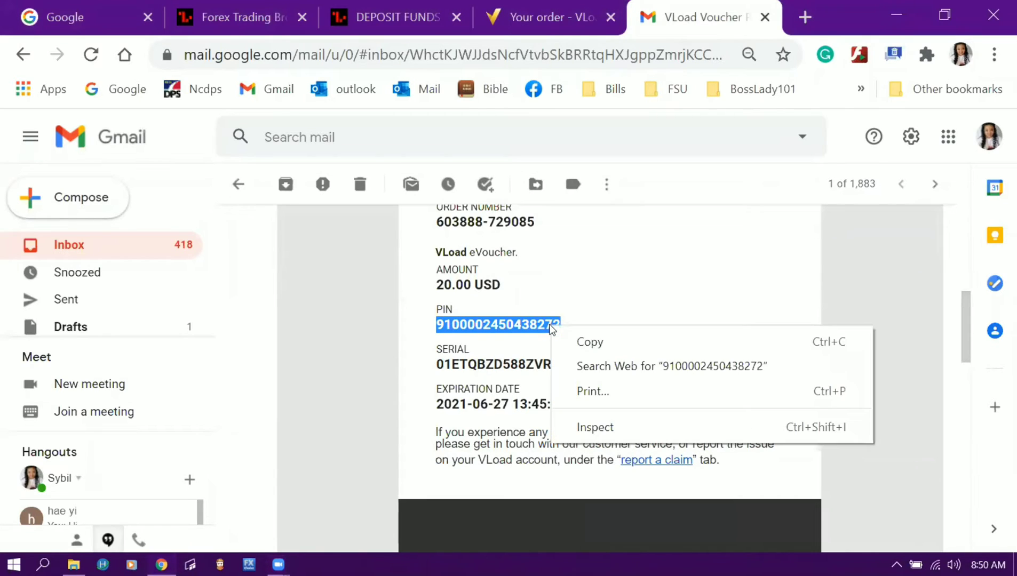
{"action": "left_click", "coordinate": [589, 342]}
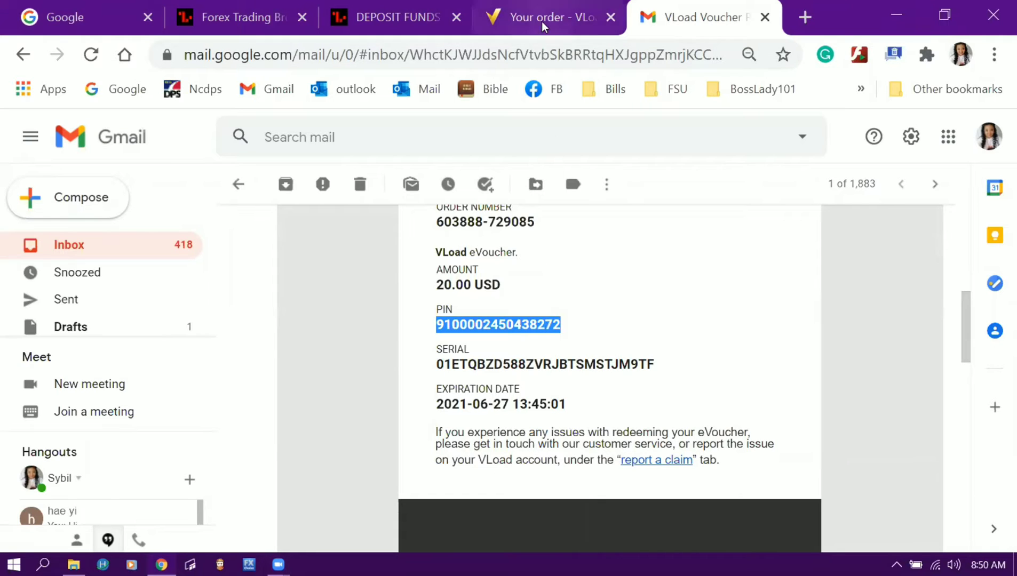
- Switch to the LQDFX deposit page, paste the copied voucher PIN into the VLoad Pin field and redeem it
{"action": "left_click", "coordinate": [395, 19]}
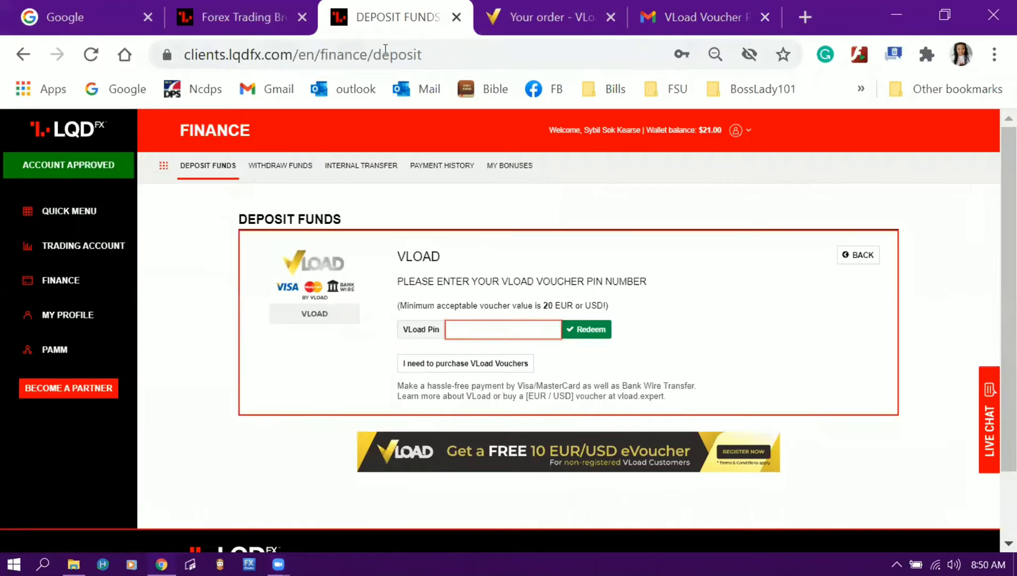
{"action": "right_click", "coordinate": [529, 329]}
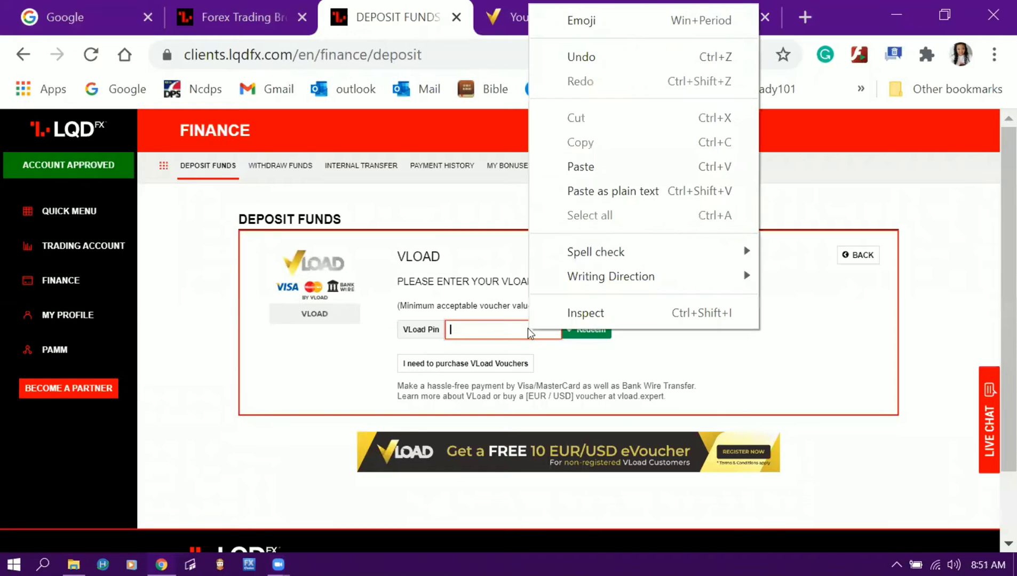
{"action": "left_click", "coordinate": [580, 167]}
{"action": "left_click", "coordinate": [588, 330]}
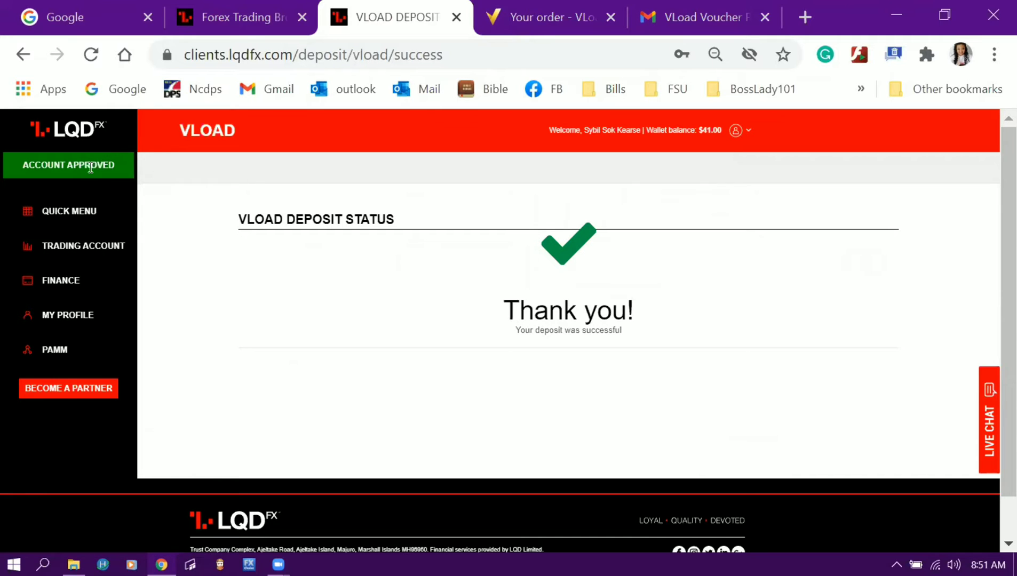
- Open the internal transfer form and set the transfer to go from the wallet to a trading account
{"action": "left_click", "coordinate": [64, 214]}
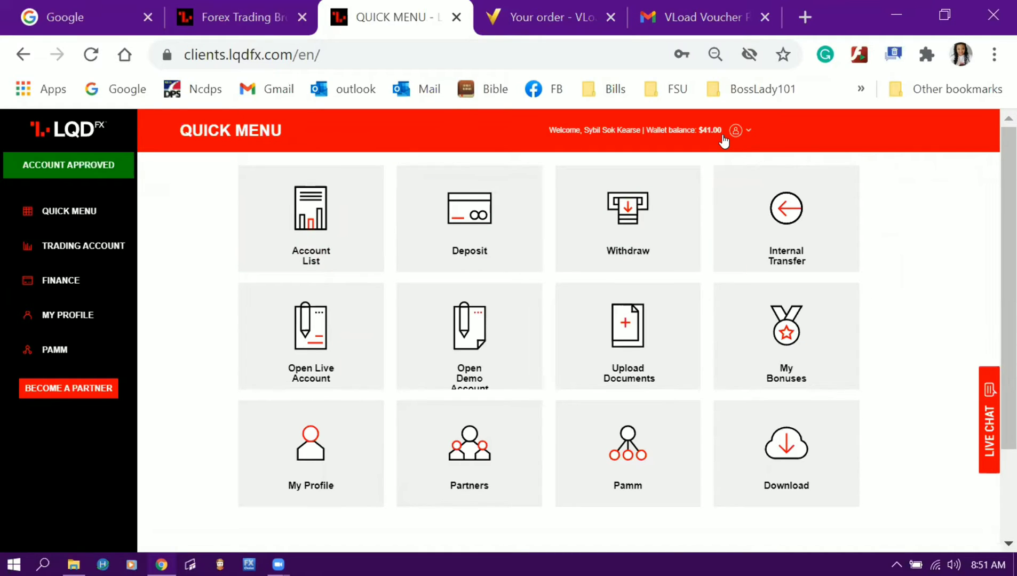
{"action": "left_click", "coordinate": [787, 217]}
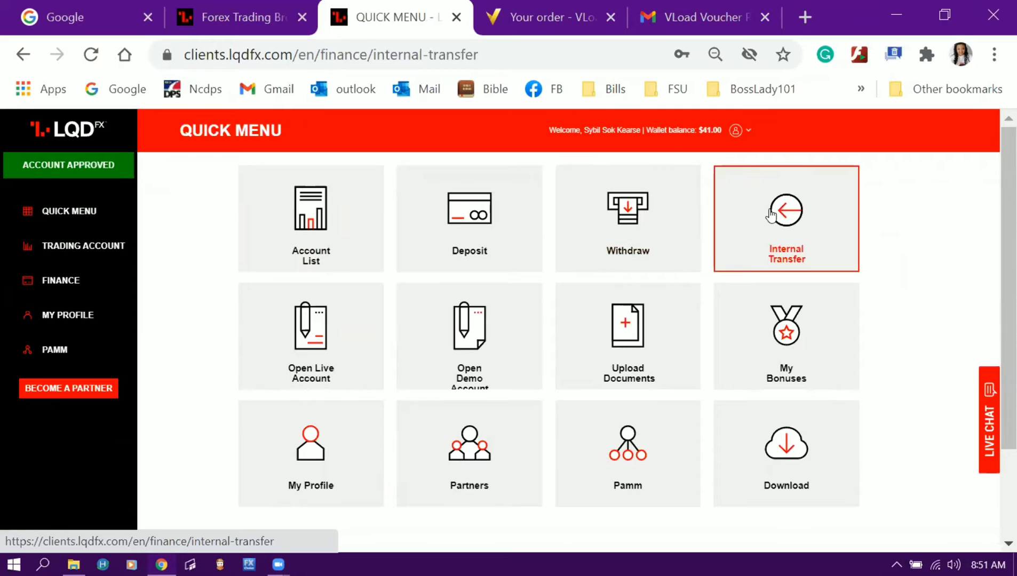
{"action": "left_click", "coordinate": [245, 259]}
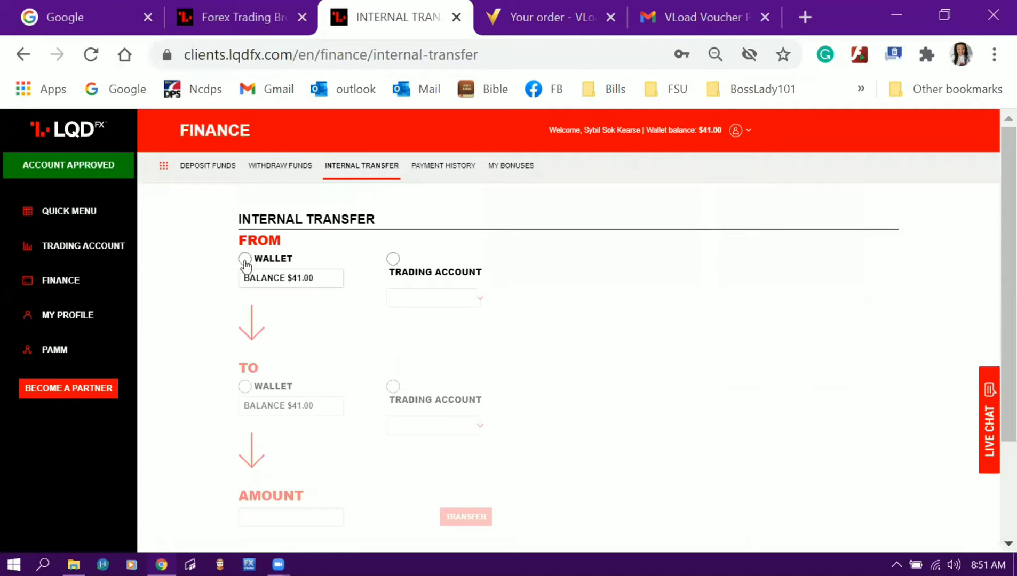
{"action": "left_click", "coordinate": [249, 276]}
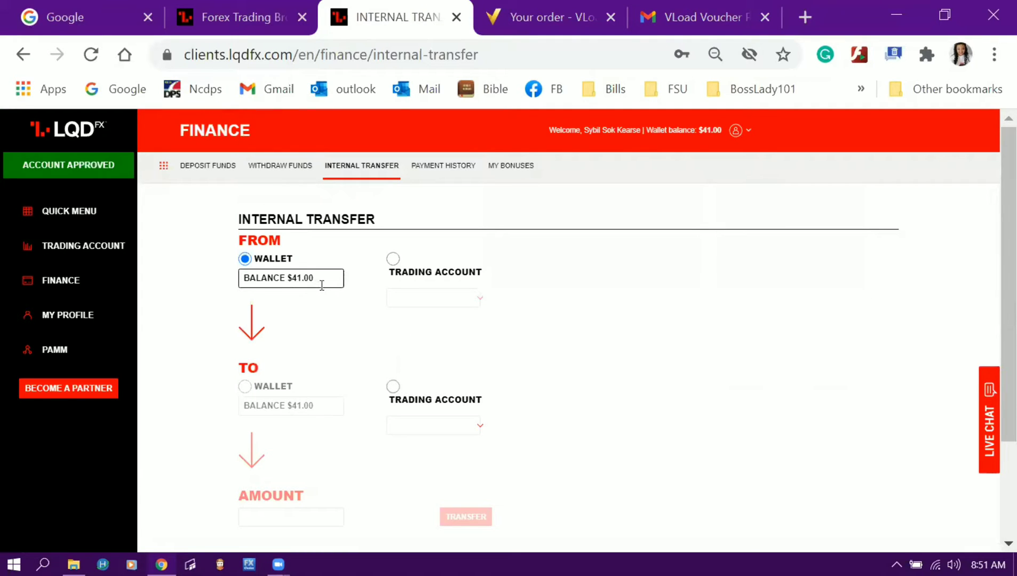
{"action": "left_click", "coordinate": [393, 388]}
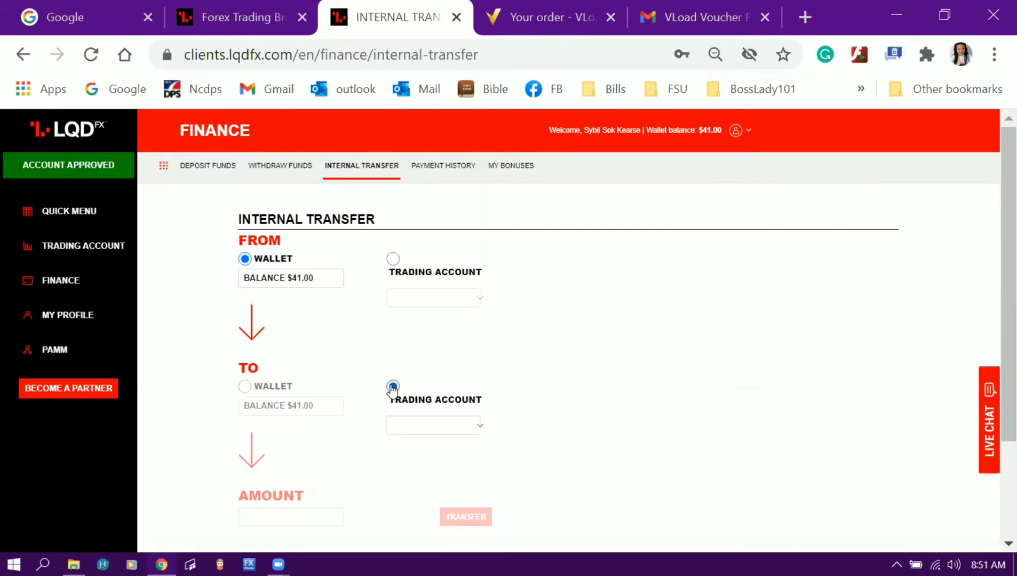
{"action": "left_click_drag", "start_coordinate": [235, 229], "coordinate": [265, 238]}
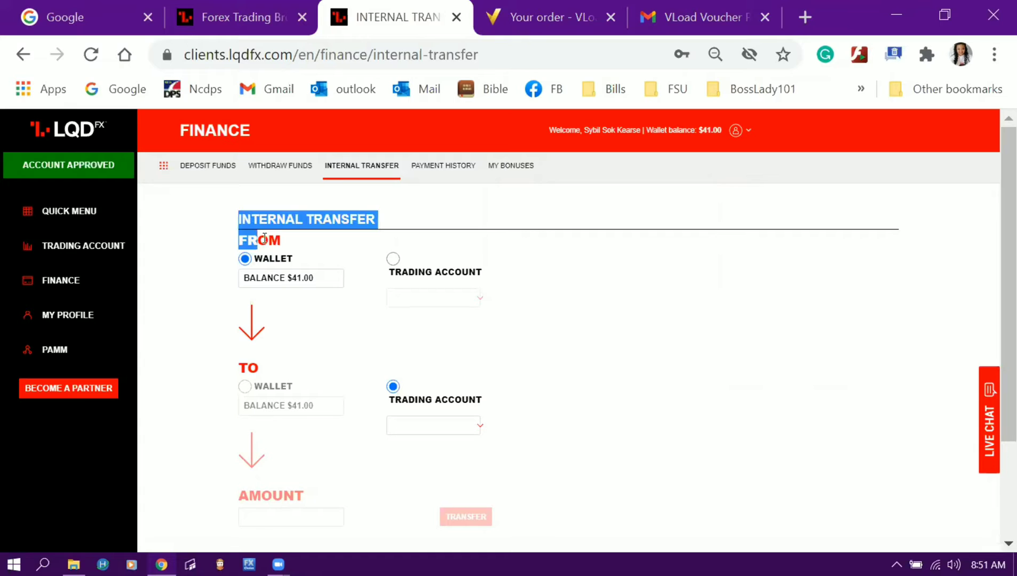
{"action": "left_click", "coordinate": [275, 357]}
{"action": "left_click_drag", "start_coordinate": [297, 362], "coordinate": [231, 369]}
{"action": "left_click", "coordinate": [439, 401]}
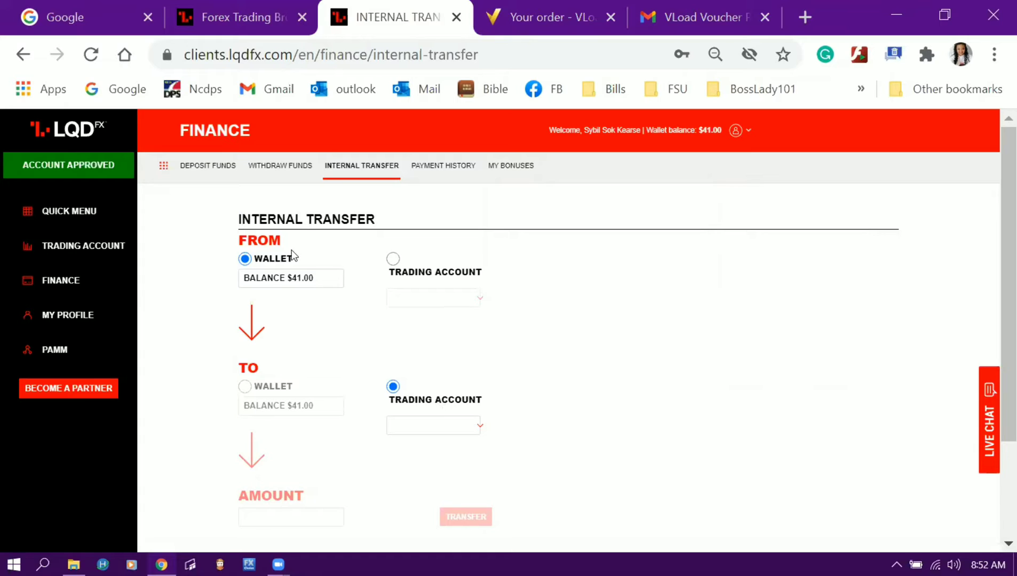
{"action": "left_click", "coordinate": [333, 282]}
- Choose the first listed trading account as the transfer destination and activate the amount field
{"action": "scroll", "coordinate": [415, 402], "scroll_direction": "down", "scroll_amount": 2}
{"action": "left_click", "coordinate": [472, 320]}
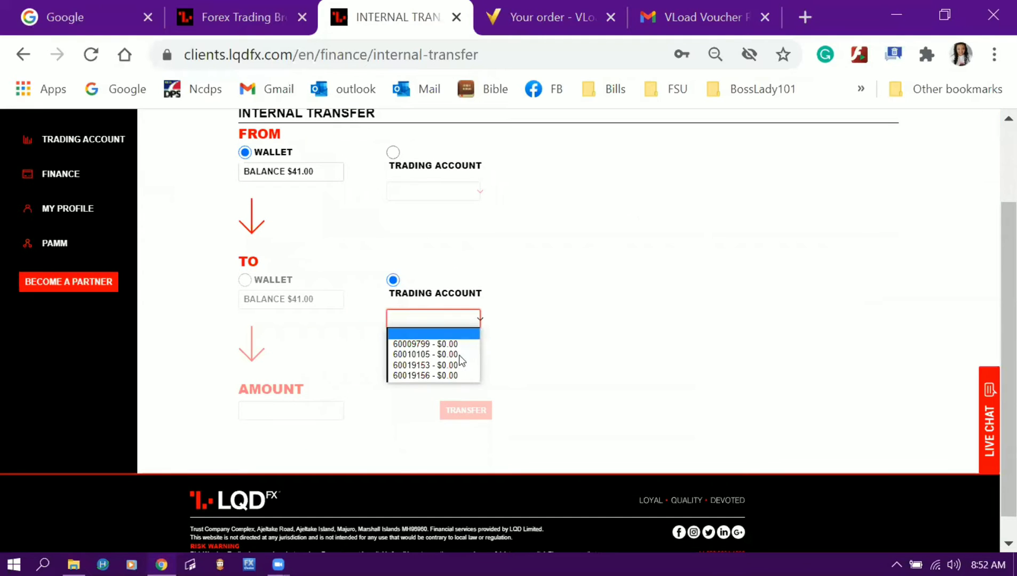
{"action": "left_click", "coordinate": [453, 345]}
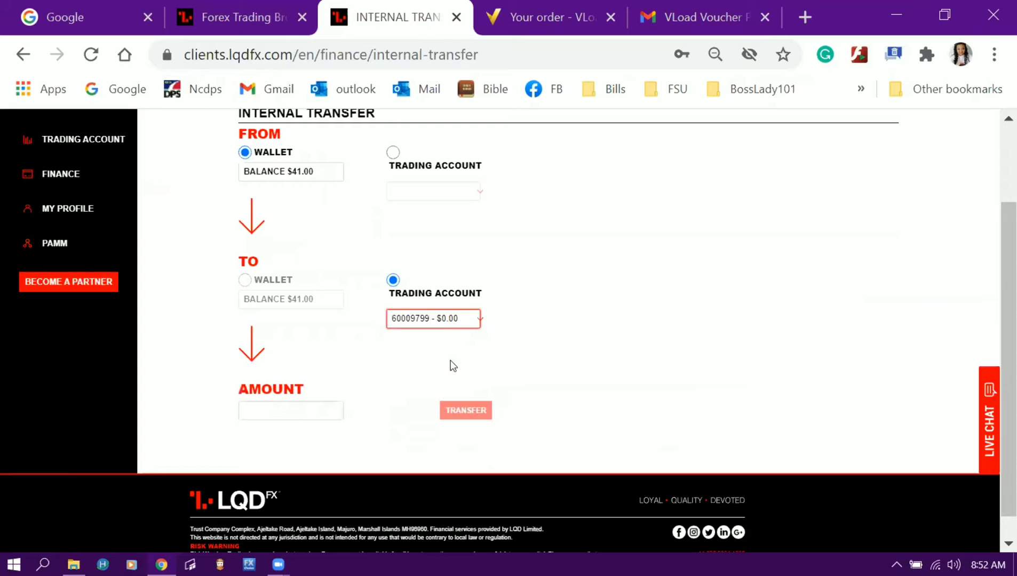
{"action": "left_click", "coordinate": [293, 412]}
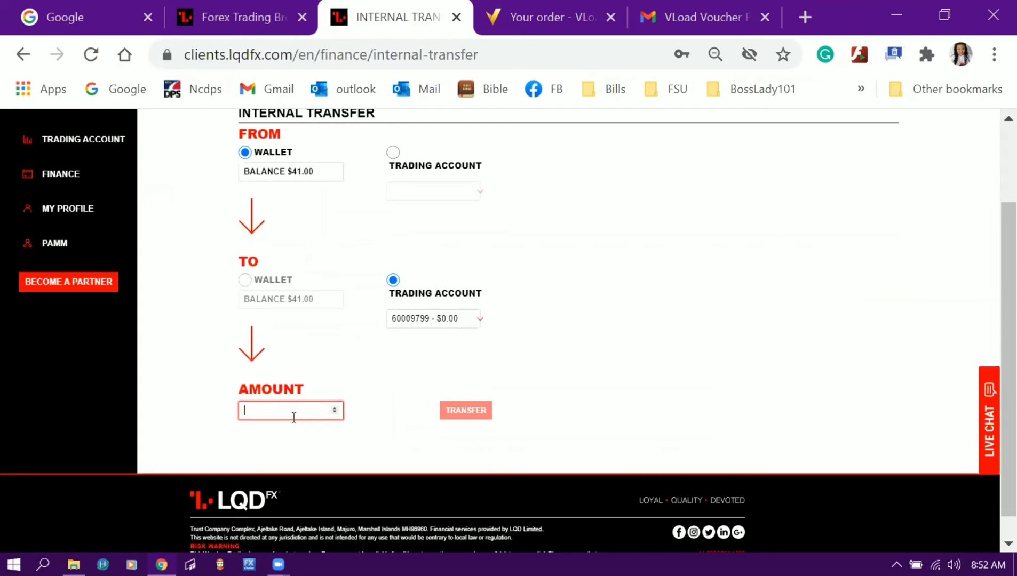
{"action": "scroll", "coordinate": [368, 419], "scroll_direction": "up", "scroll_amount": 1}
{"action": "scroll", "coordinate": [365, 412], "scroll_direction": "up", "scroll_amount": 2}
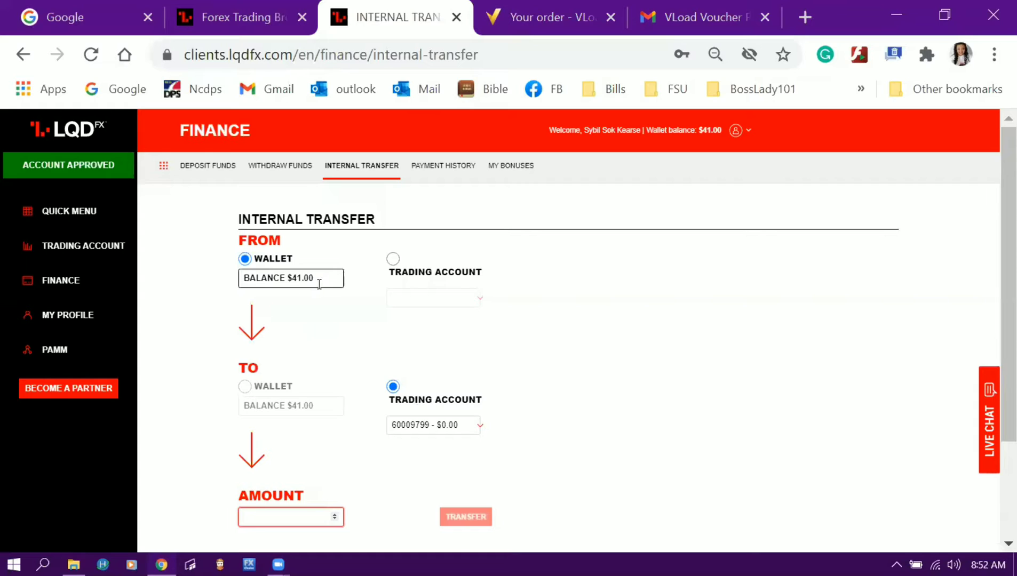
{"action": "type", "text": "20"}
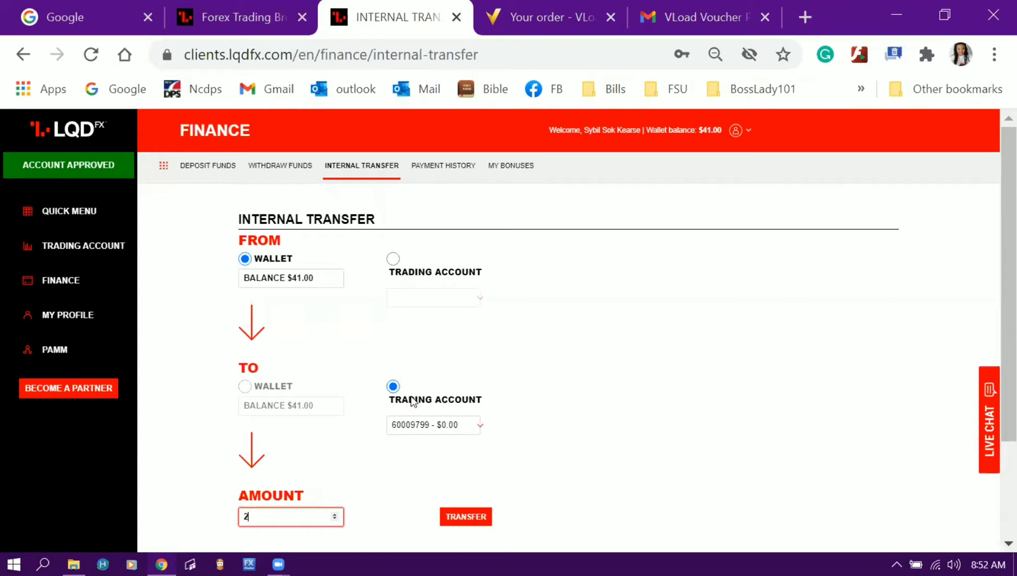
{"action": "key", "text": "BackSpace"}
{"action": "key", "text": "BackSpace"}
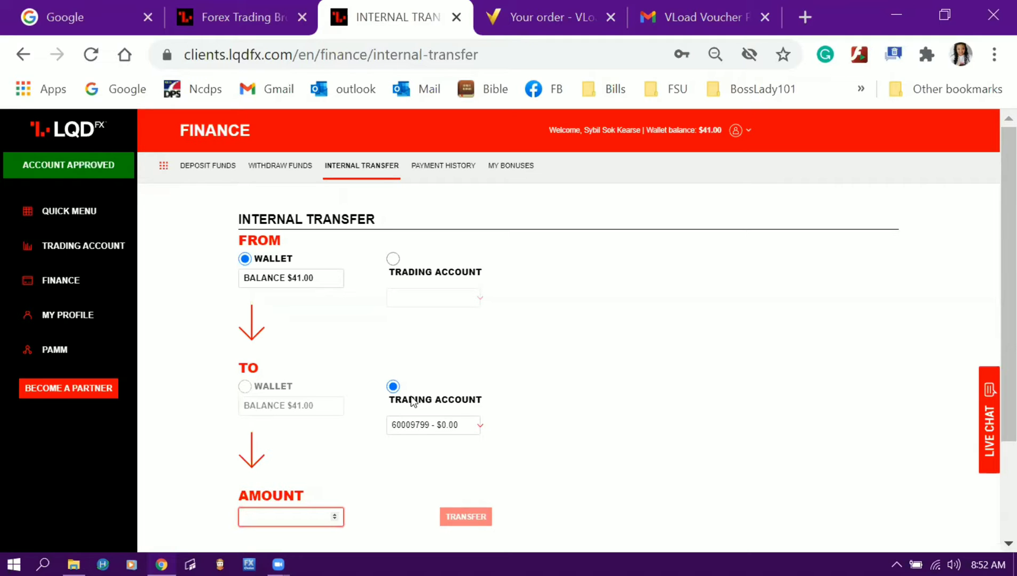
- Set the transfer amount to 41 and submit the transfer from the wallet to the trading account
{"action": "type", "text": "41"}
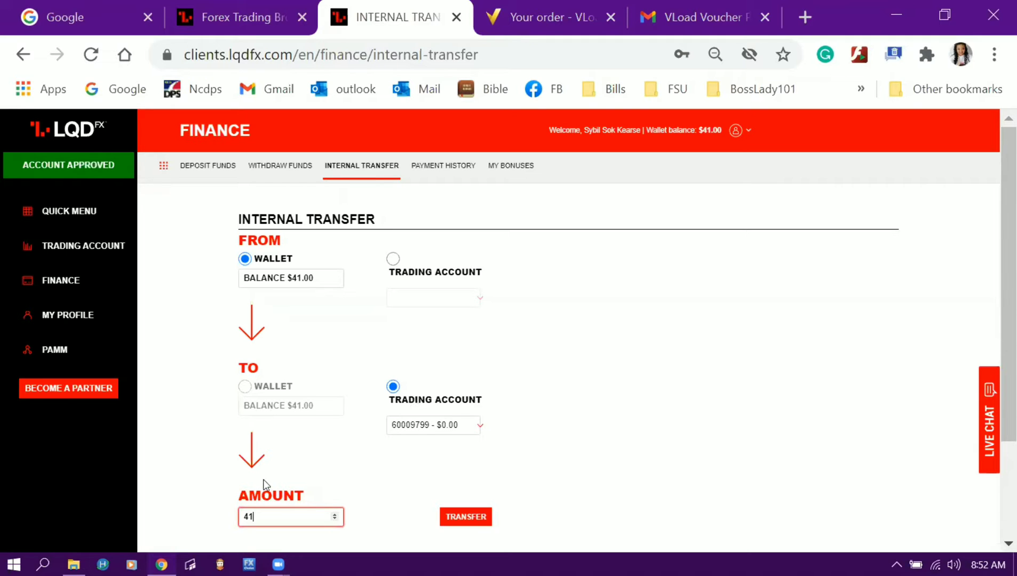
{"action": "scroll", "coordinate": [568, 518], "scroll_direction": "down", "scroll_amount": 2}
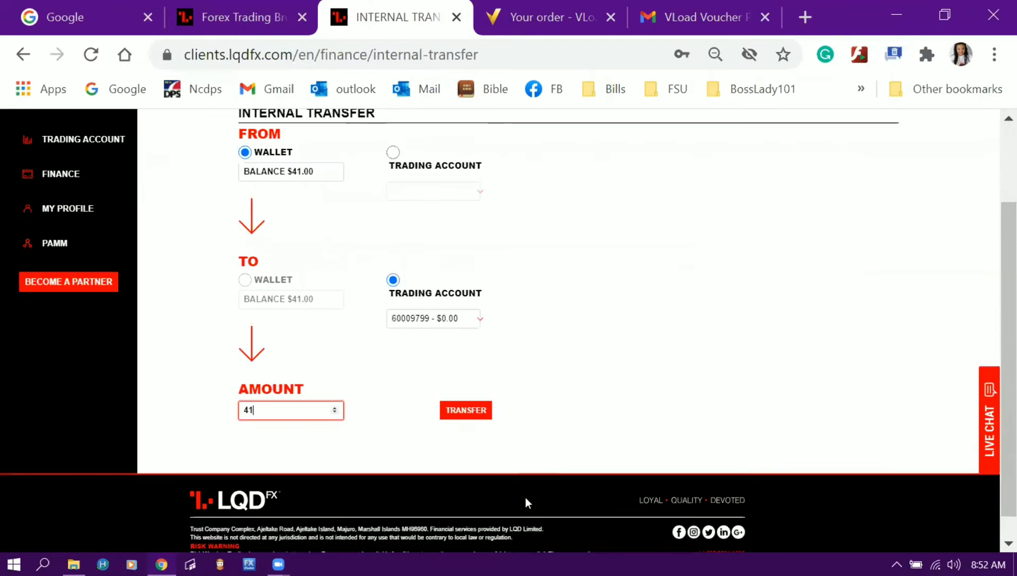
{"action": "left_click", "coordinate": [468, 413]}
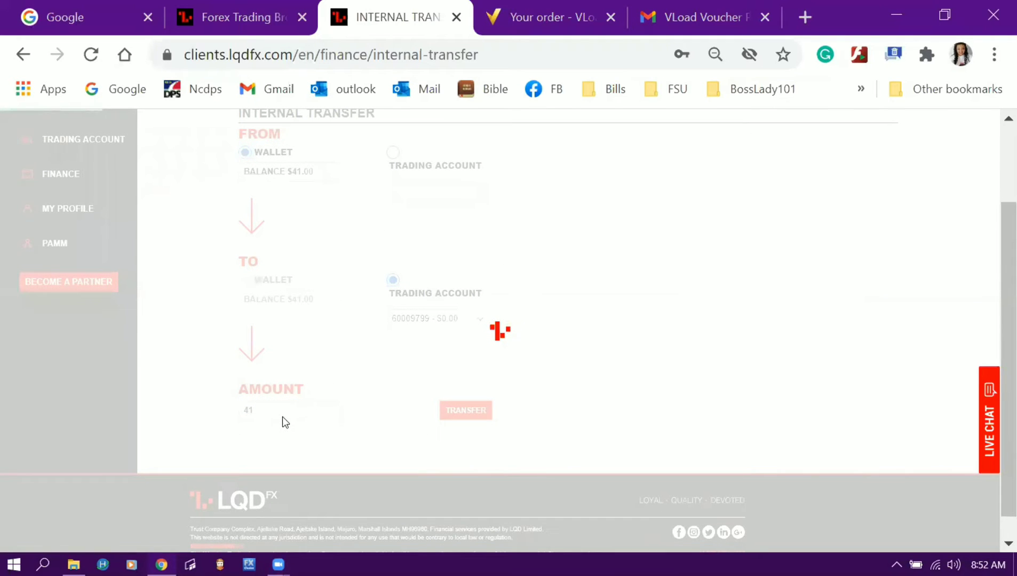
{"action": "scroll", "coordinate": [622, 390], "scroll_direction": "up", "scroll_amount": 2}
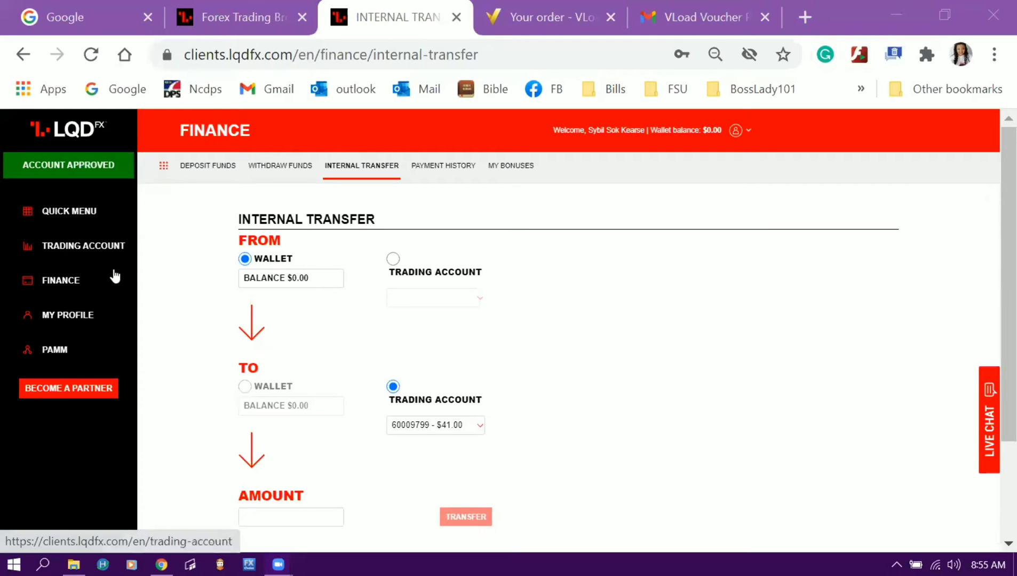
- Open the trading account list and examine the balances of the live and demo accounts
{"action": "left_click", "coordinate": [76, 217]}
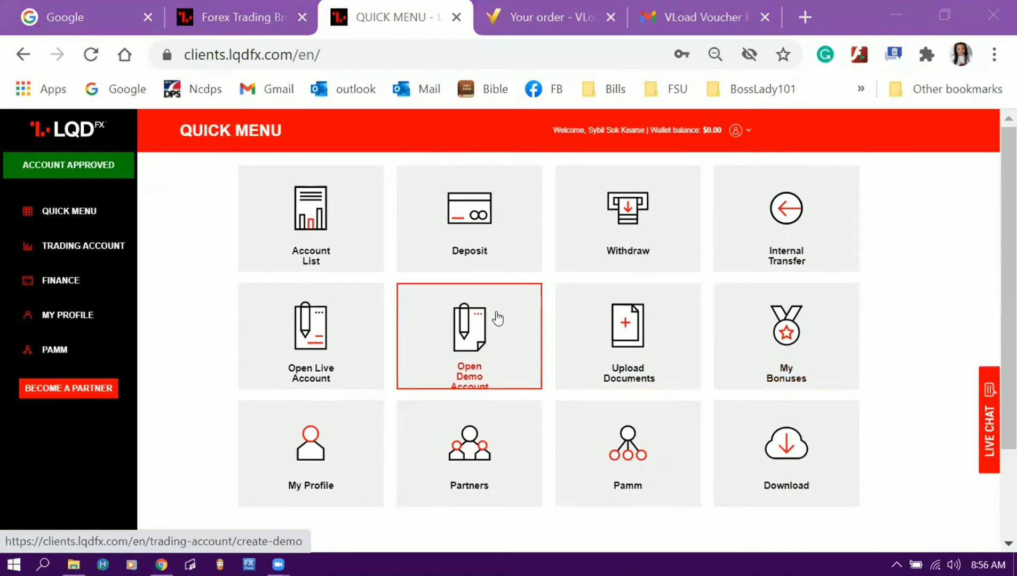
{"action": "left_click", "coordinate": [328, 226]}
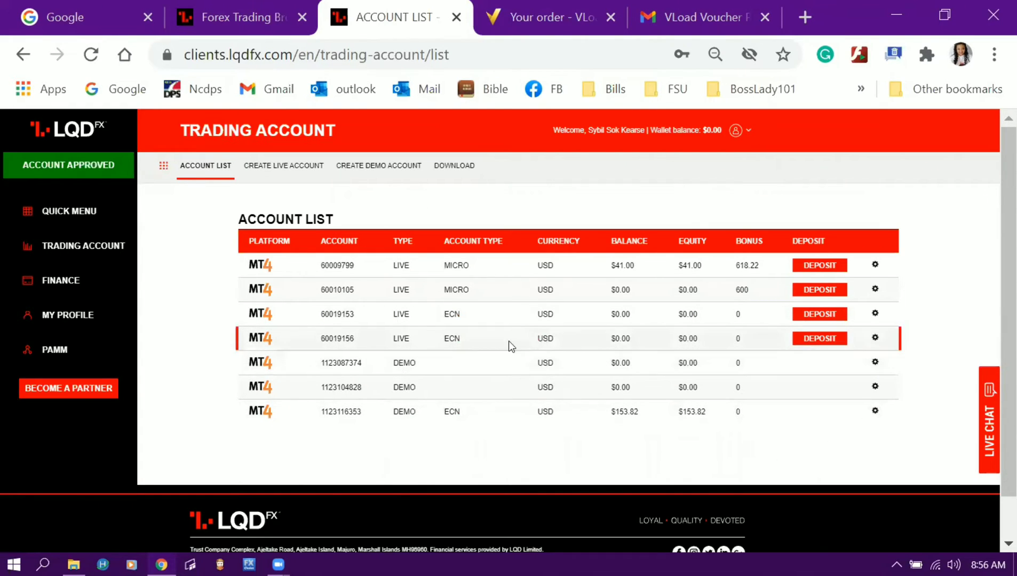
{"action": "left_click_drag", "start_coordinate": [592, 361], "coordinate": [703, 390]}
{"action": "left_click", "coordinate": [579, 446]}
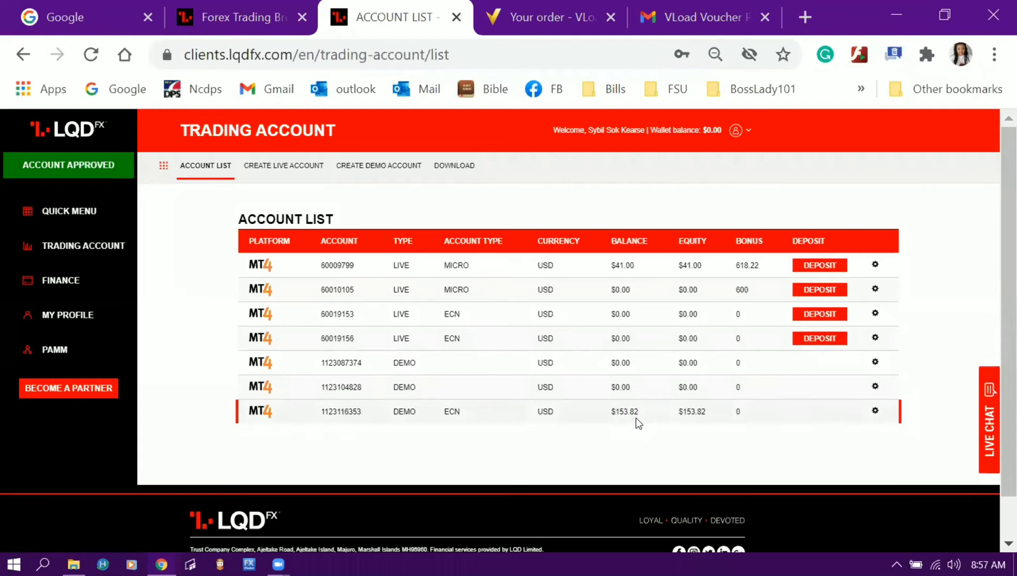
- Open the password change form for the ECN demo account holding $153.82 in the account list
{"action": "left_click_drag", "start_coordinate": [363, 413], "coordinate": [320, 421]}
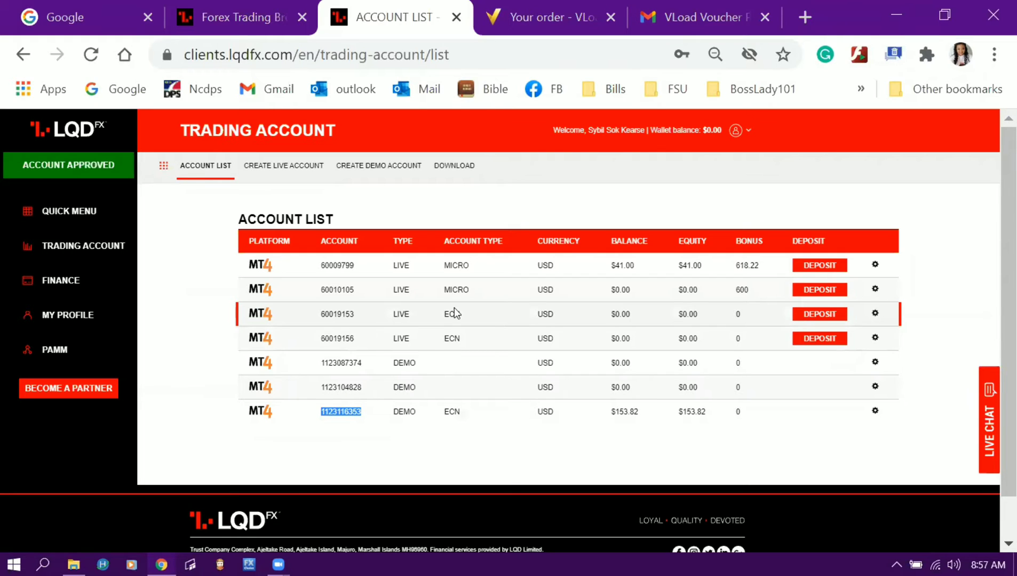
{"action": "left_click", "coordinate": [875, 414]}
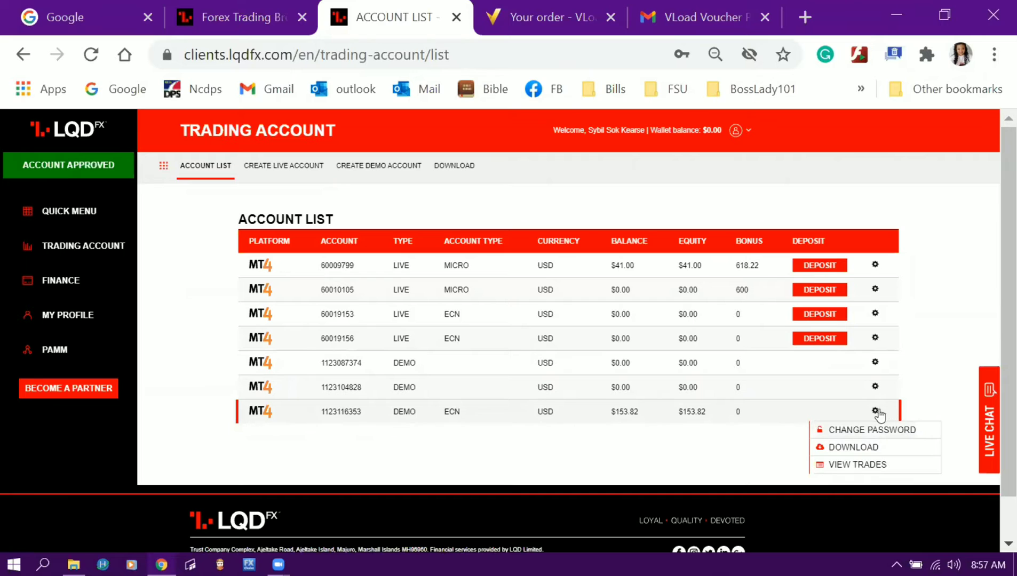
{"action": "key", "text": "ctrl+plus"}
{"action": "key", "text": "ctrl+plus"}
{"action": "key", "text": "ctrl+plus"}
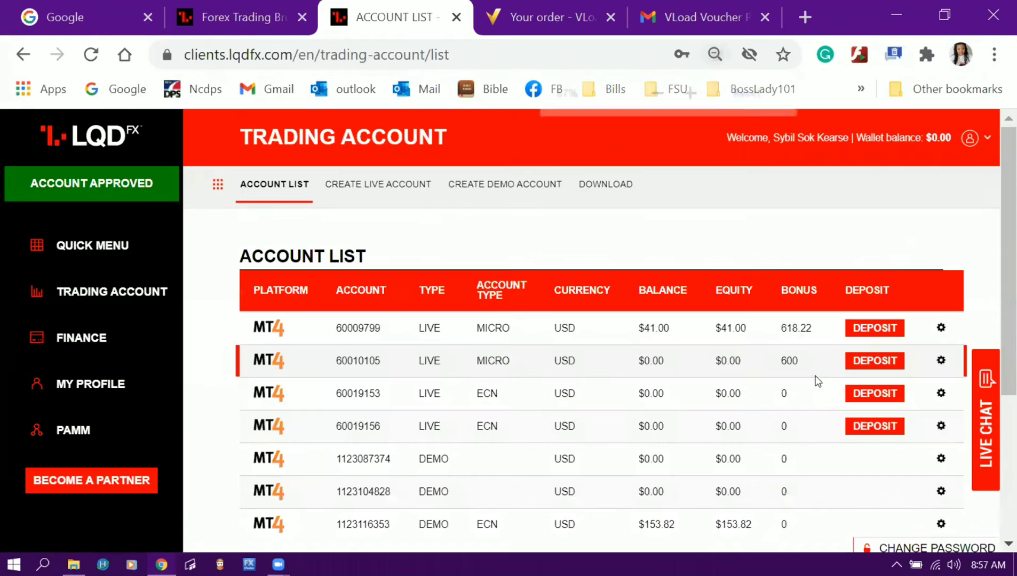
{"action": "scroll", "coordinate": [886, 395], "scroll_direction": "down", "scroll_amount": 4}
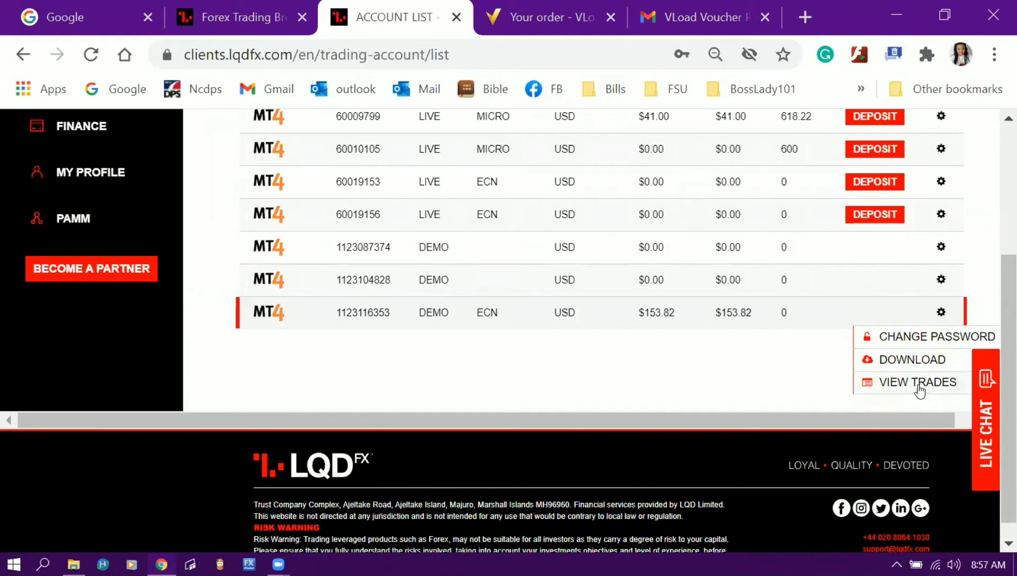
{"action": "left_click", "coordinate": [954, 345]}
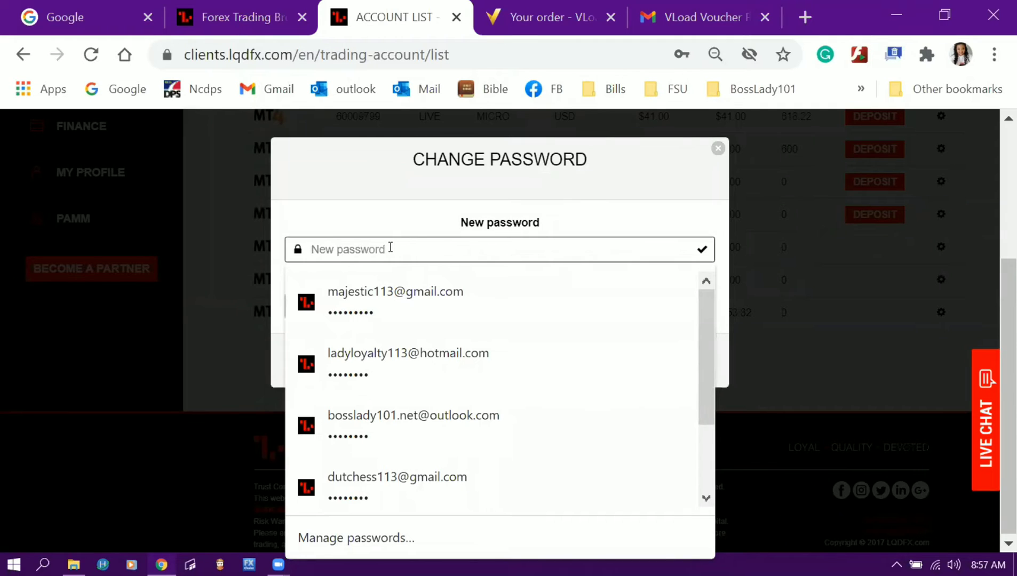
- Enter and confirm the new demo account password, submit the change, and dismiss the browser's offer to update the saved password
{"action": "type", "text": "•••"}
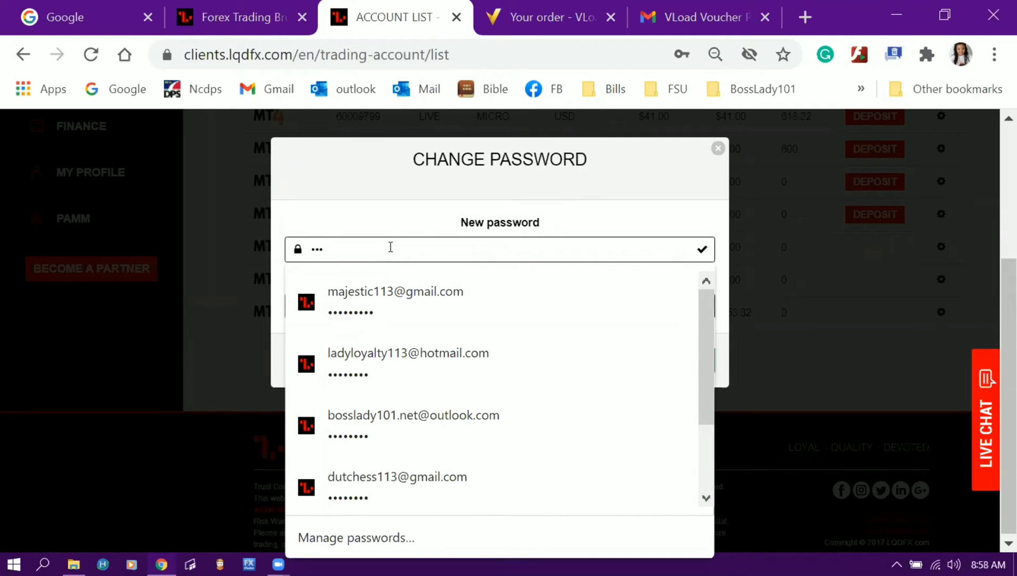
{"action": "type", "text": "•••"}
{"action": "left_click", "coordinate": [795, 400]}
{"action": "left_click", "coordinate": [563, 306]}
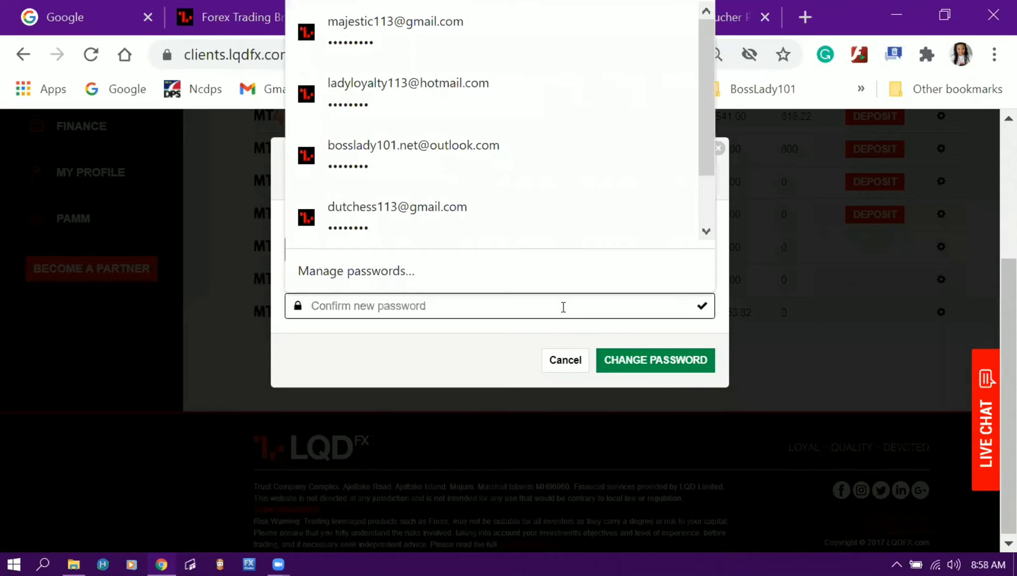
{"action": "type", "text": "••••••"}
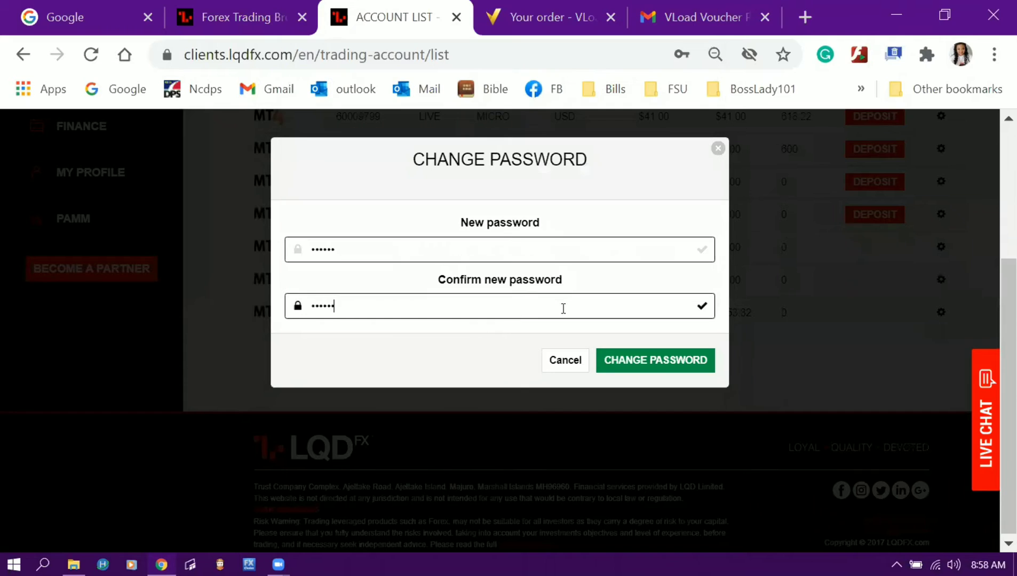
{"action": "left_click", "coordinate": [643, 362]}
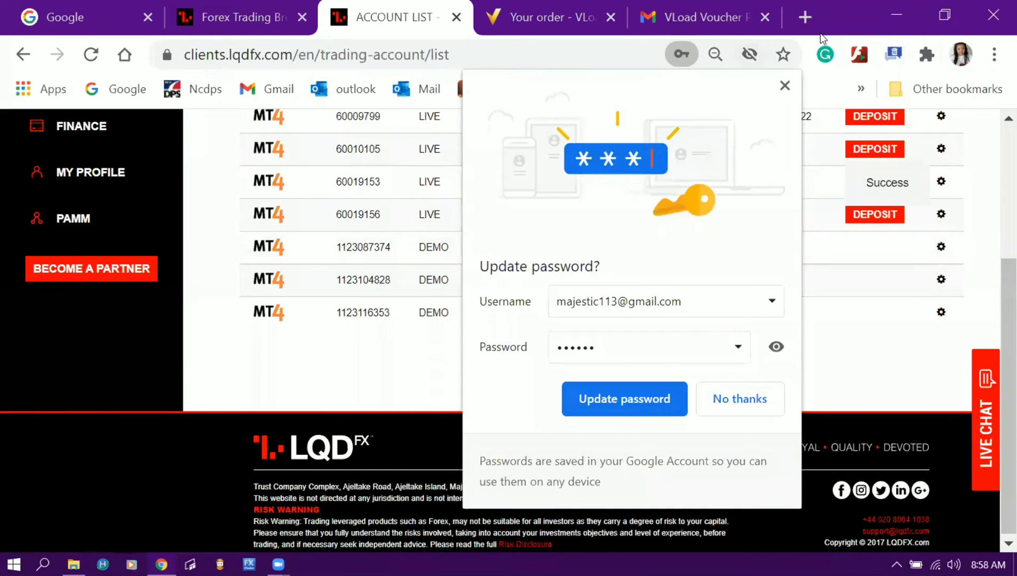
{"action": "left_click", "coordinate": [784, 85]}
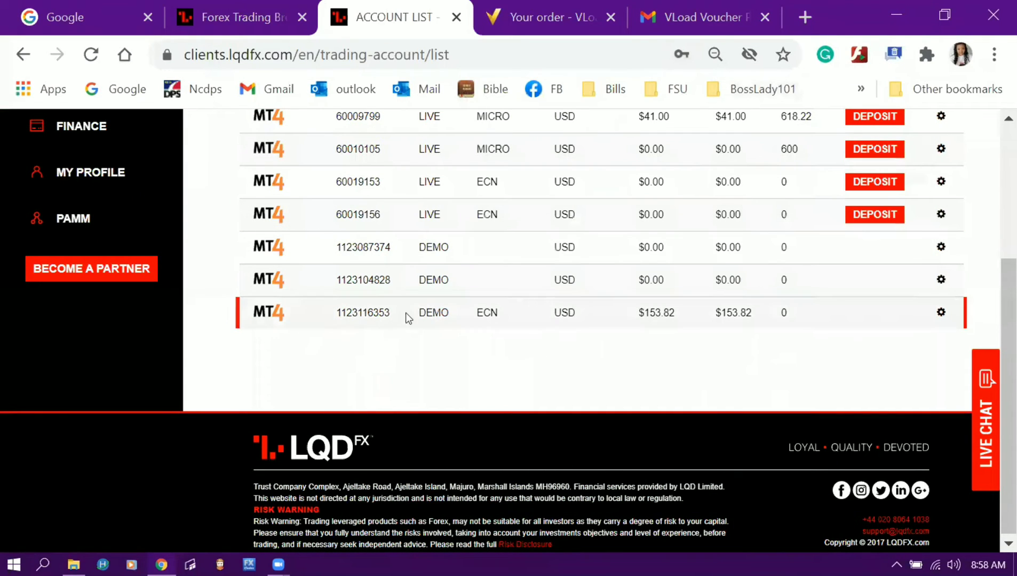
- Highlight the ECN demo account's number in the list, and return from MetaTrader to the account list in Chrome
{"action": "left_click_drag", "start_coordinate": [409, 316], "coordinate": [337, 319]}
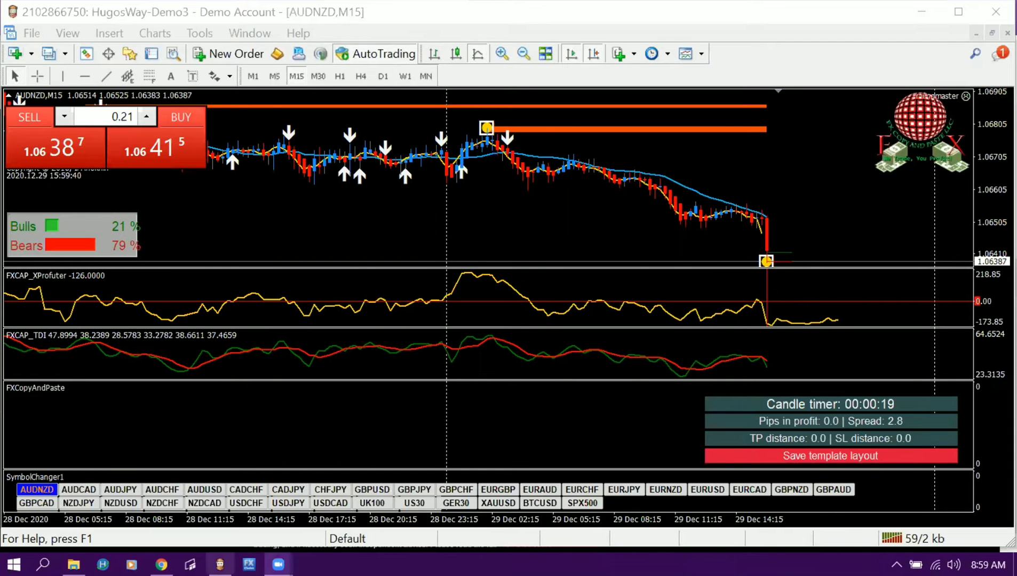
{"action": "mouse_move", "coordinate": [161, 565]}
{"action": "left_click", "coordinate": [176, 502]}
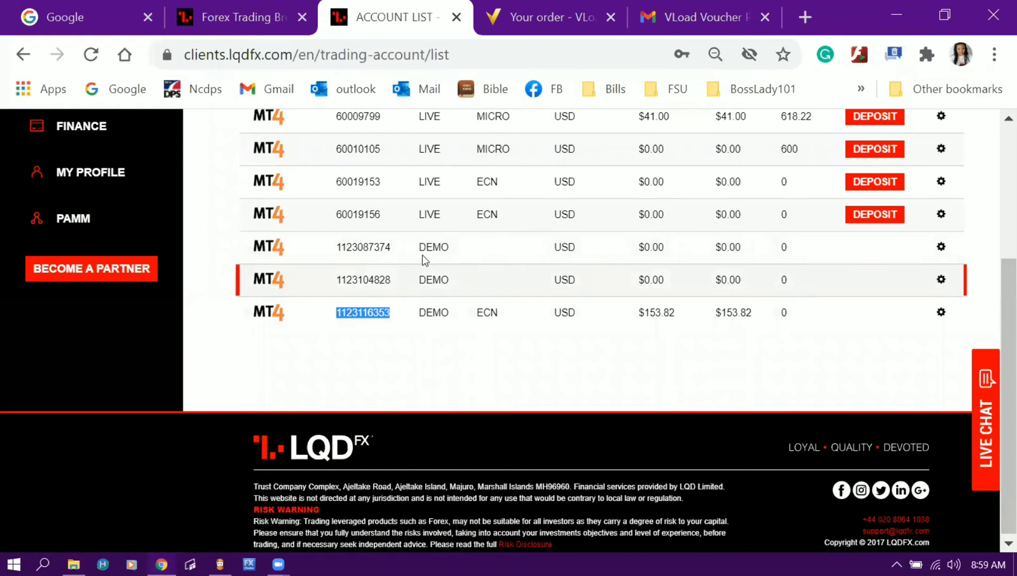
- Go to the quick menu and open the form for creating a demo account
{"action": "scroll", "coordinate": [381, 334], "scroll_direction": "up", "scroll_amount": 4}
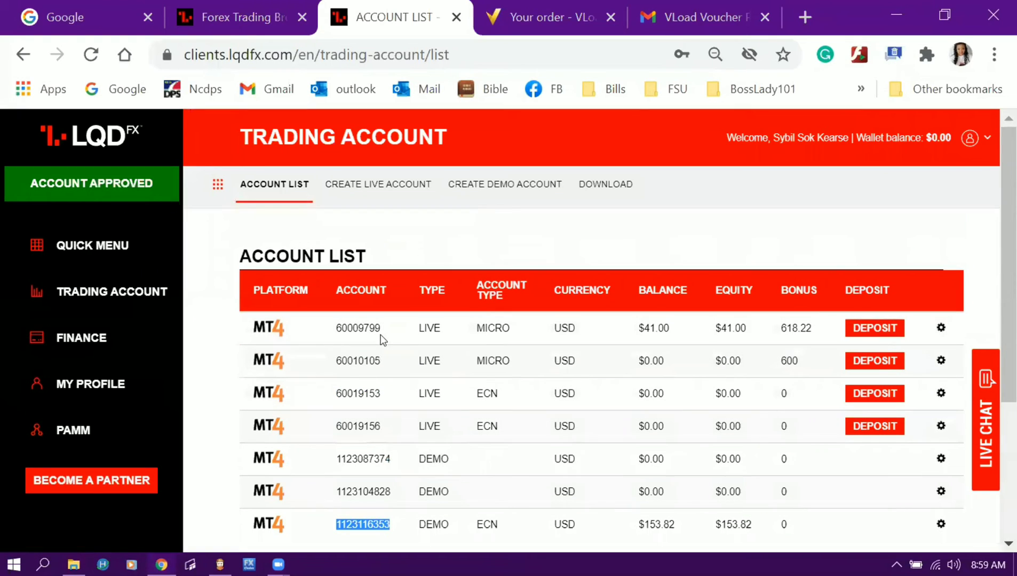
{"action": "left_click", "coordinate": [122, 247]}
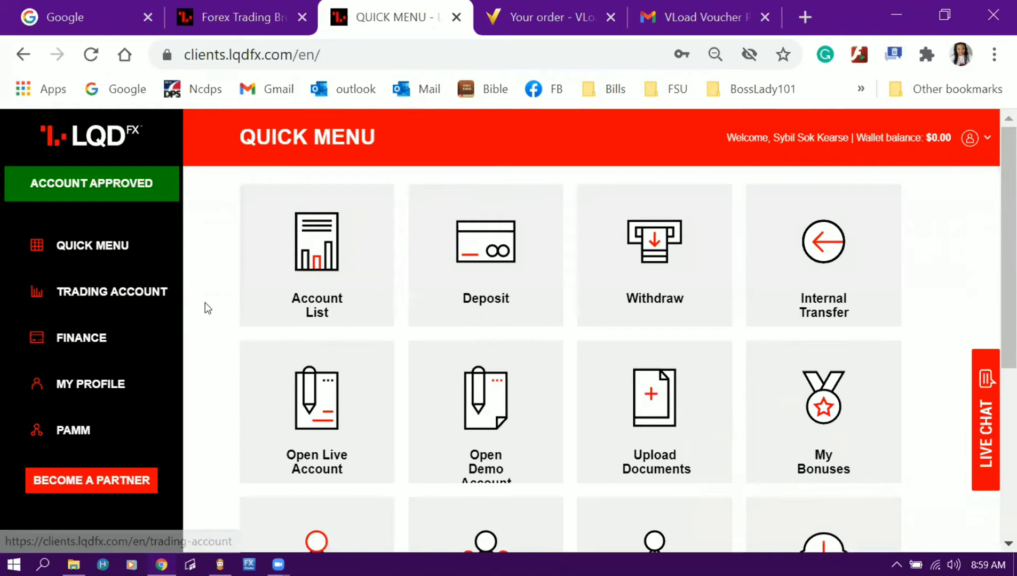
{"action": "scroll", "coordinate": [205, 303], "scroll_direction": "down", "scroll_amount": 2}
{"action": "scroll", "coordinate": [213, 269], "scroll_direction": "up", "scroll_amount": 2}
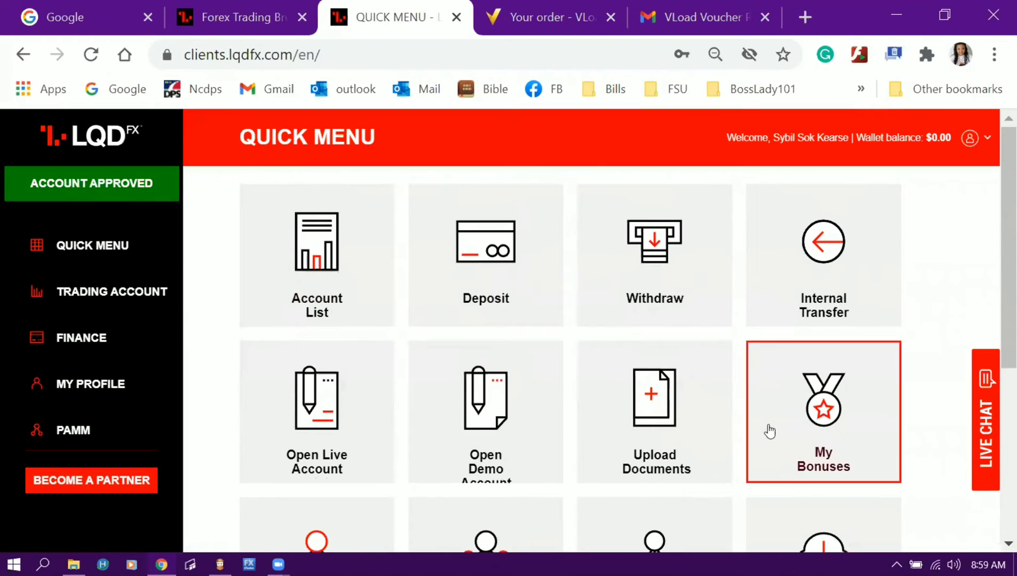
{"action": "scroll", "coordinate": [709, 393], "scroll_direction": "down", "scroll_amount": 3}
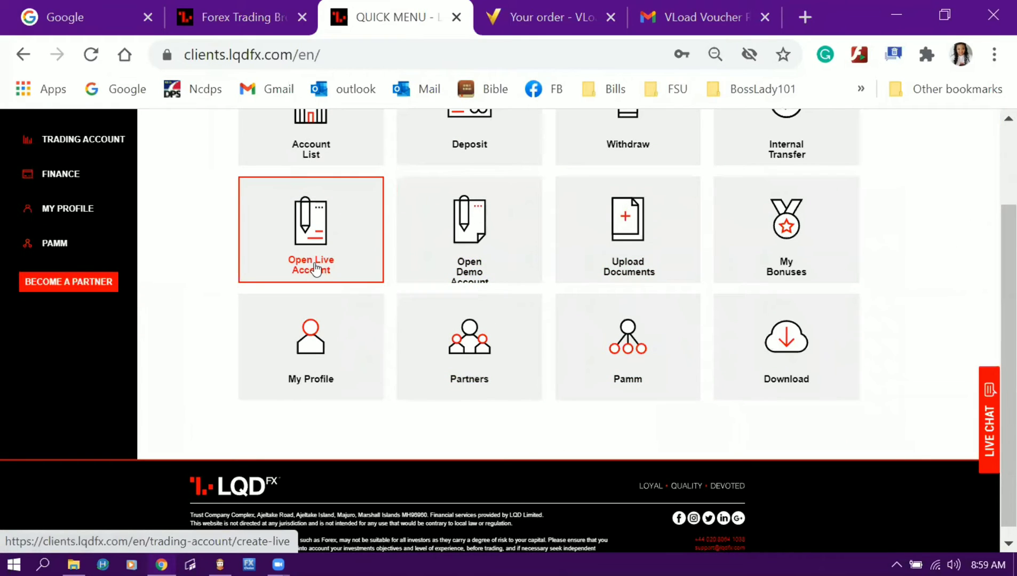
{"action": "left_click", "coordinate": [491, 278]}
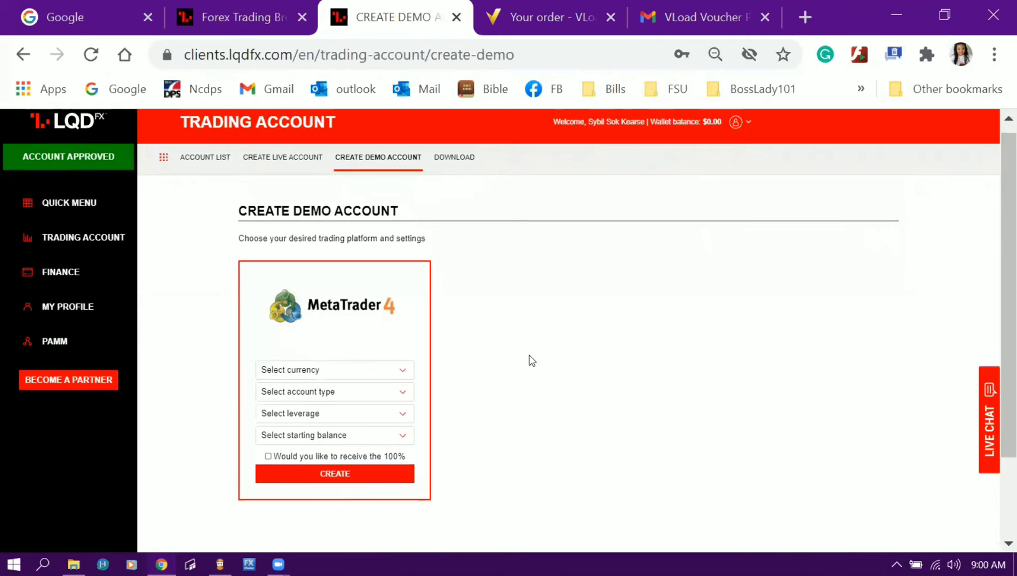
- Set the new demo account's currency to USD, account type to ECN and leverage to 1:200
{"action": "scroll", "coordinate": [532, 361], "scroll_direction": "down", "scroll_amount": 2}
{"action": "key", "text": "ctrl+plus"}
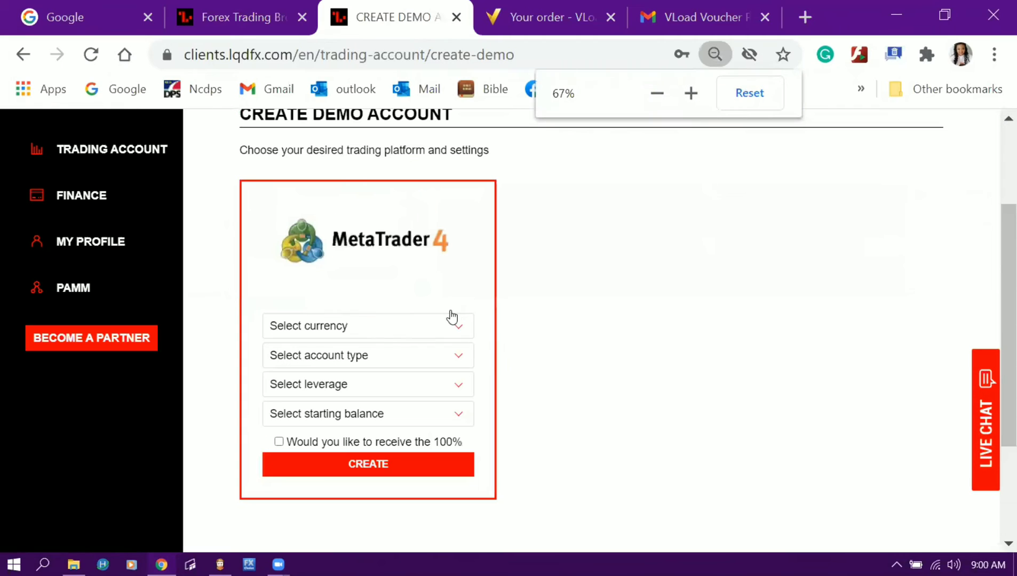
{"action": "left_click", "coordinate": [460, 329]}
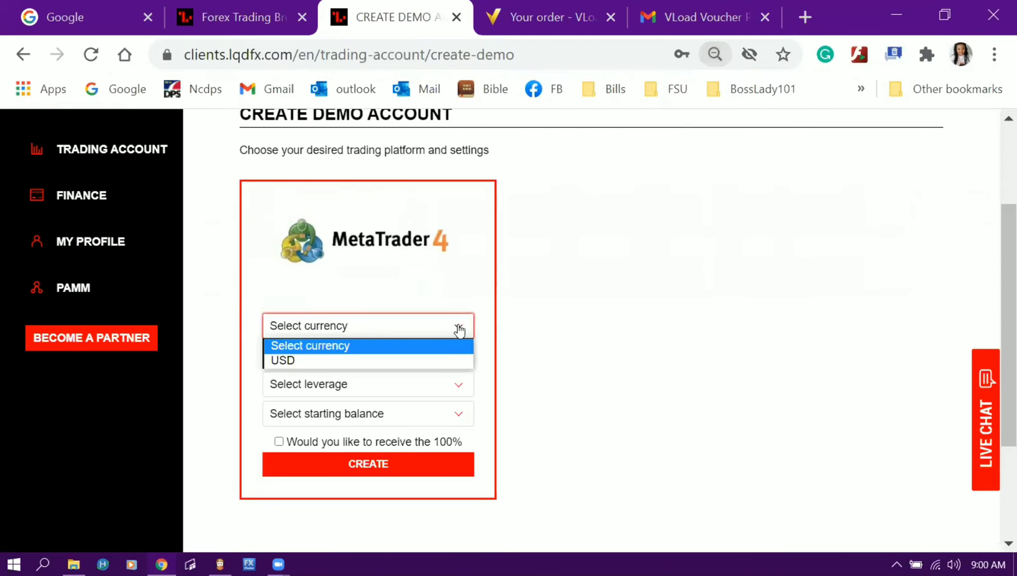
{"action": "left_click", "coordinate": [448, 360]}
{"action": "left_click", "coordinate": [450, 362]}
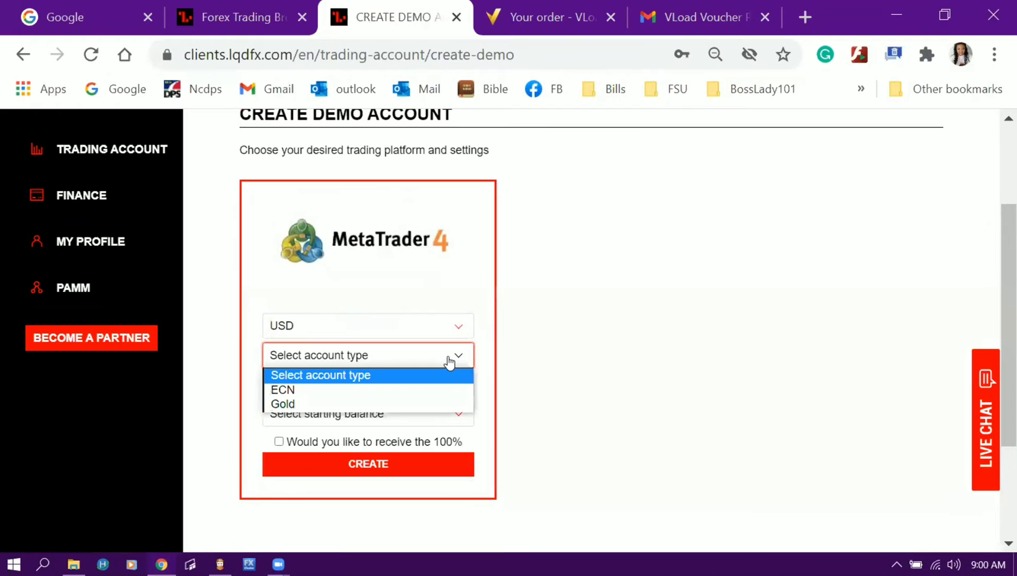
{"action": "left_click", "coordinate": [442, 396]}
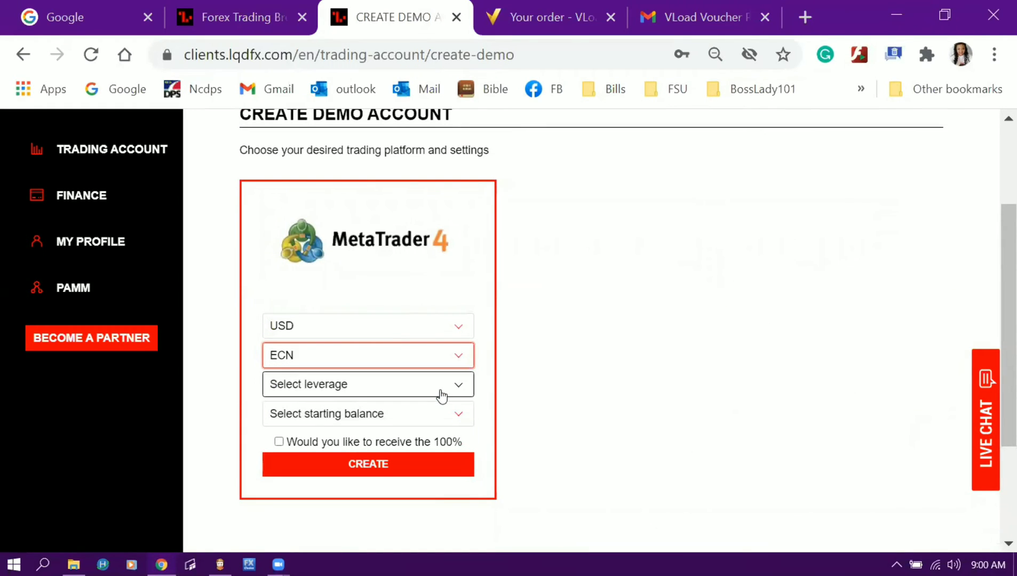
{"action": "left_click", "coordinate": [441, 395]}
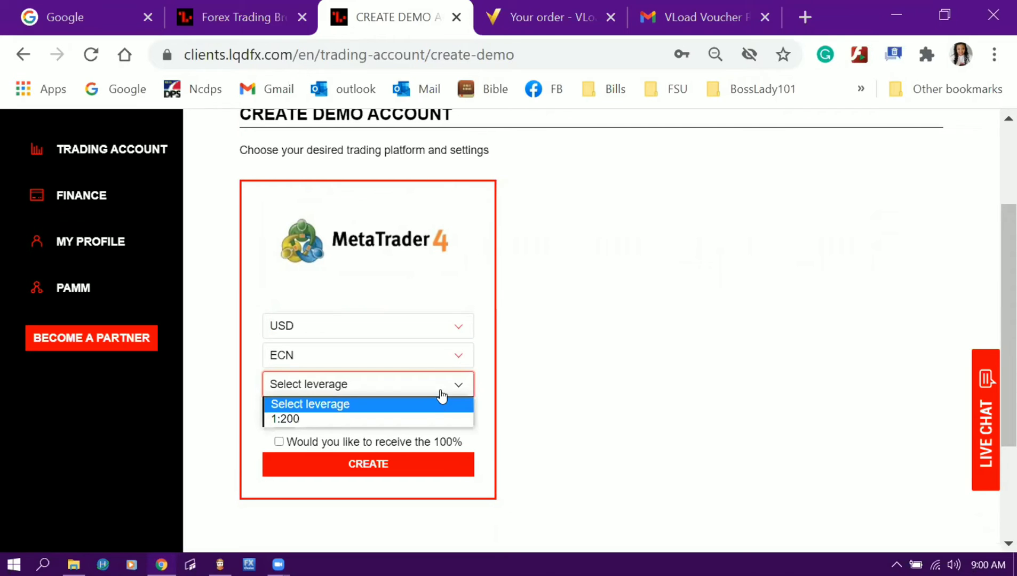
{"action": "left_click", "coordinate": [437, 419]}
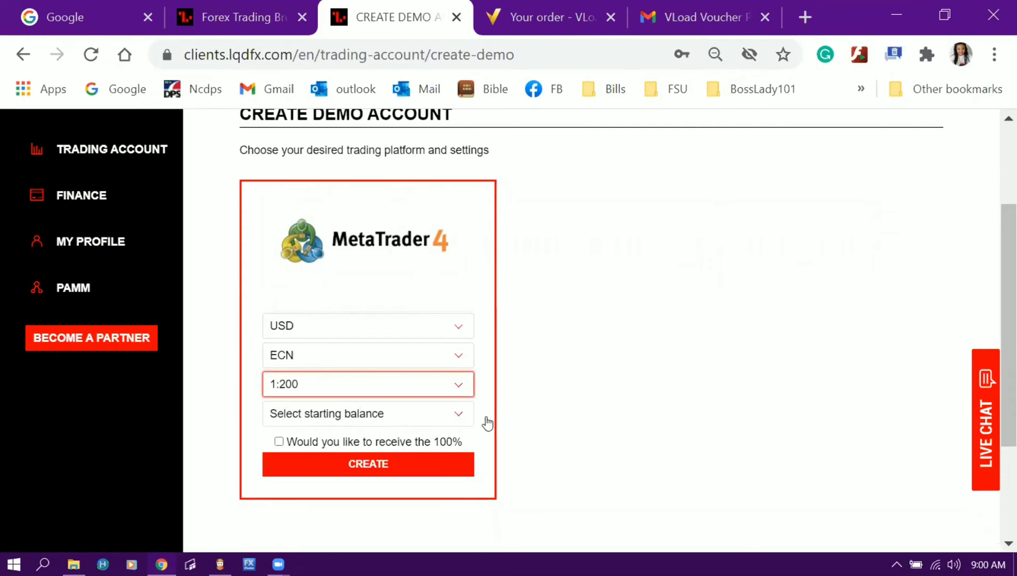
- Create the demo account with a starting balance of 1000 and the option to receive the 100% enabled
{"action": "left_click", "coordinate": [463, 420]}
{"action": "scroll", "coordinate": [461, 418], "scroll_direction": "down", "scroll_amount": 2}
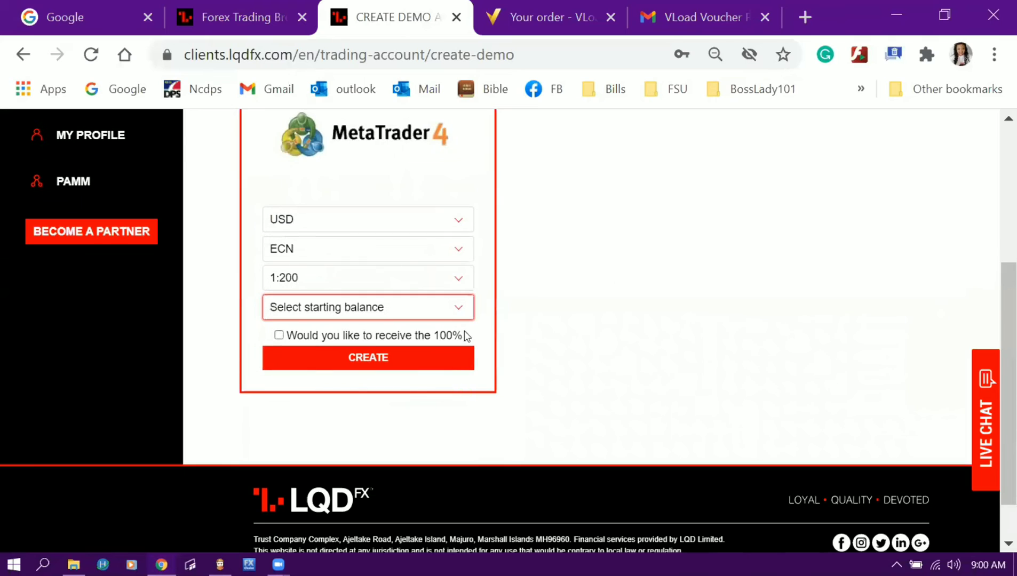
{"action": "left_click", "coordinate": [465, 312]}
{"action": "left_click", "coordinate": [391, 354]}
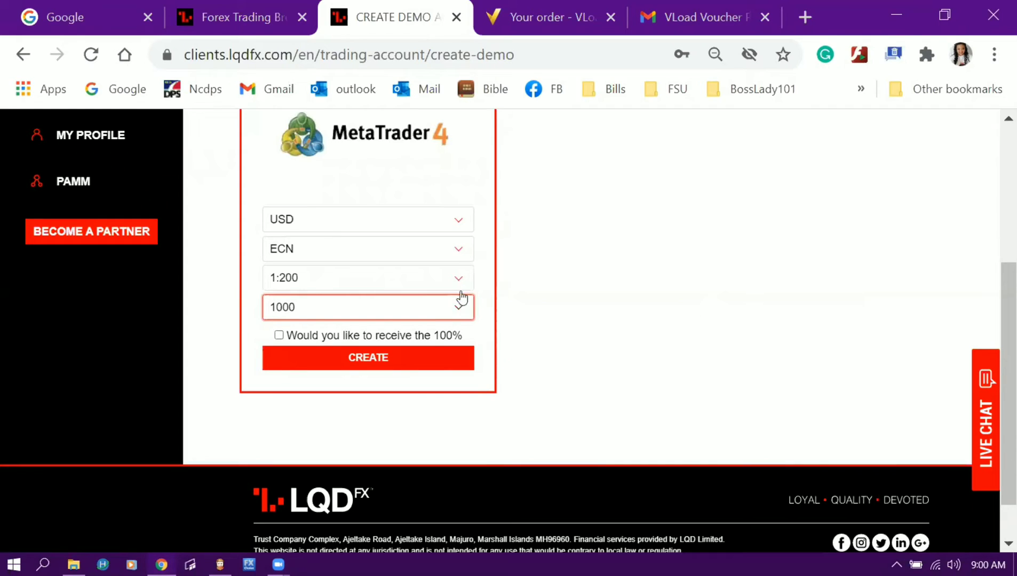
{"action": "left_click", "coordinate": [462, 308]}
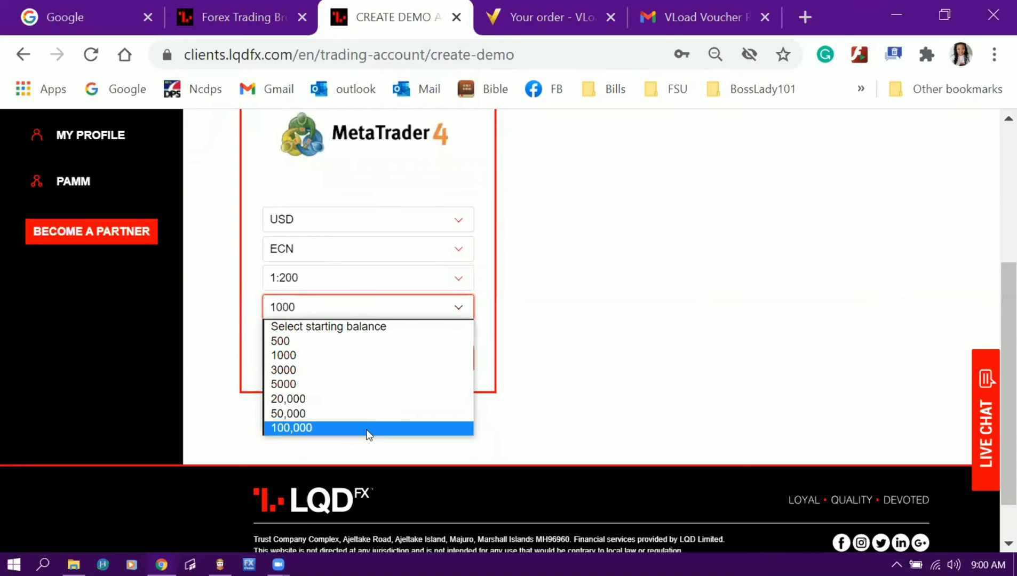
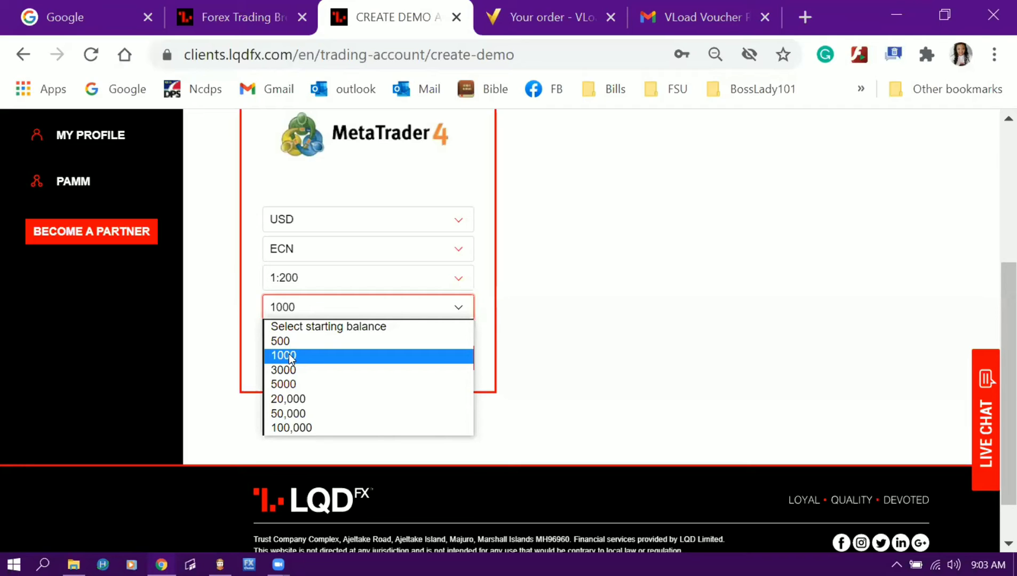
{"action": "left_click", "coordinate": [289, 354]}
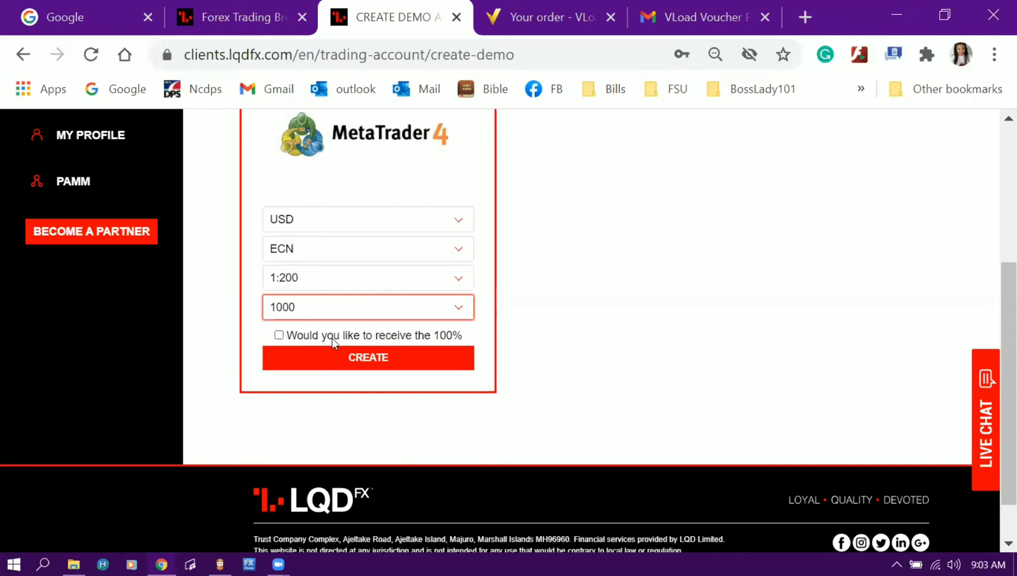
{"action": "left_click", "coordinate": [279, 337]}
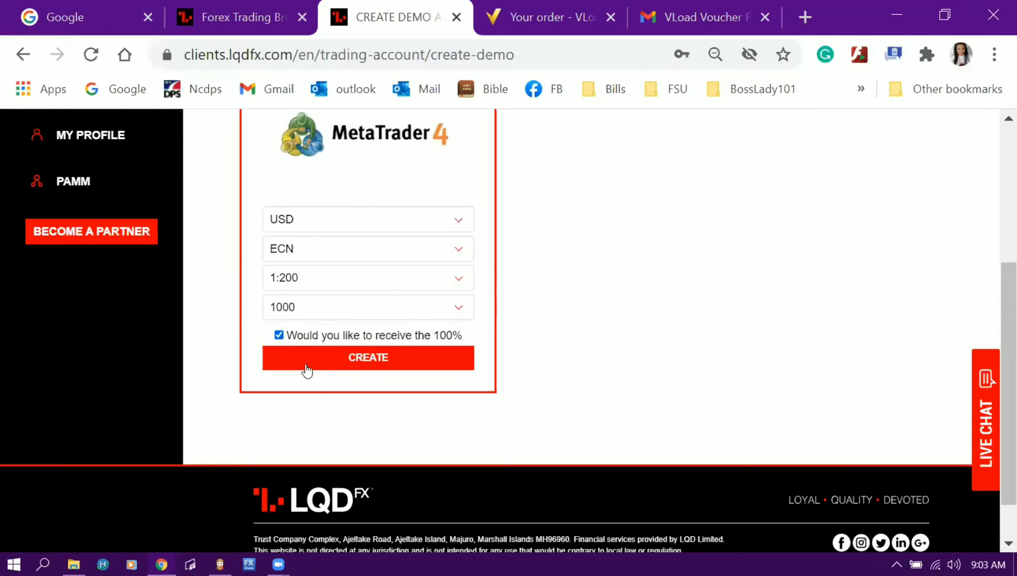
{"action": "left_click", "coordinate": [357, 363]}
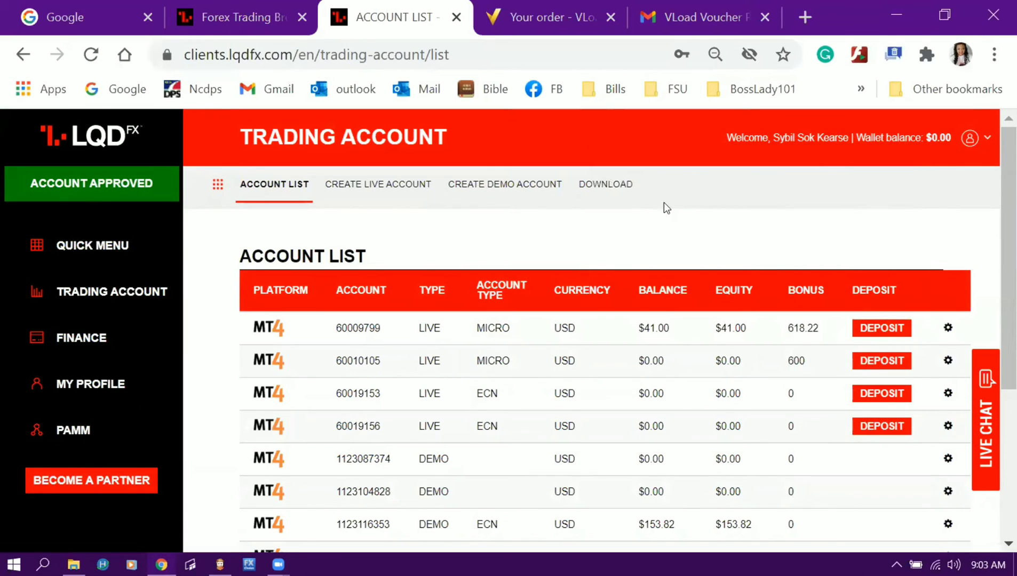
- Change the password of the newly created ECN demo account, and dismiss the browser's offer to update the saved password
{"action": "scroll", "coordinate": [557, 297], "scroll_direction": "down", "scroll_amount": 2}
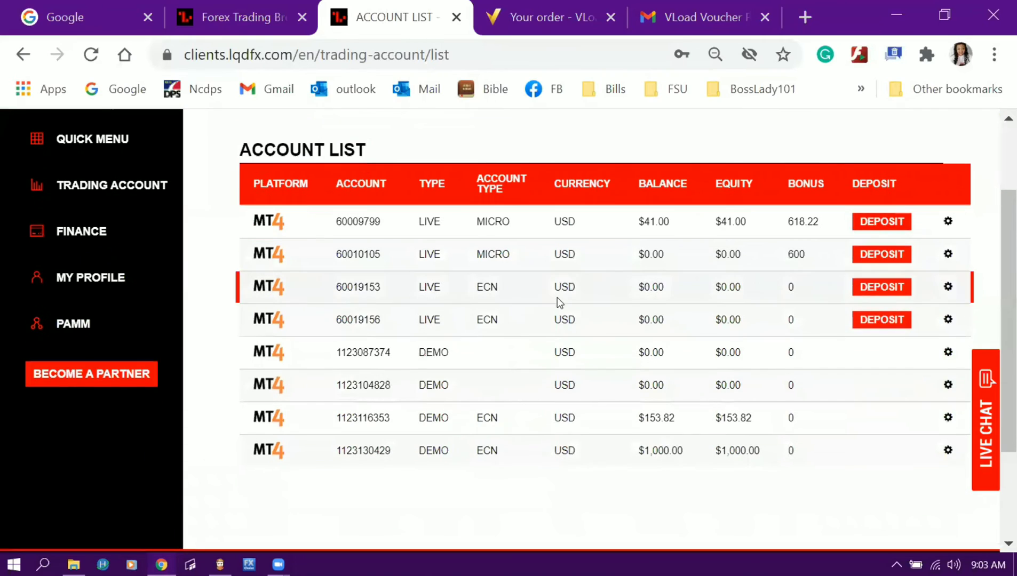
{"action": "left_click", "coordinate": [948, 453]}
{"action": "left_click", "coordinate": [937, 476]}
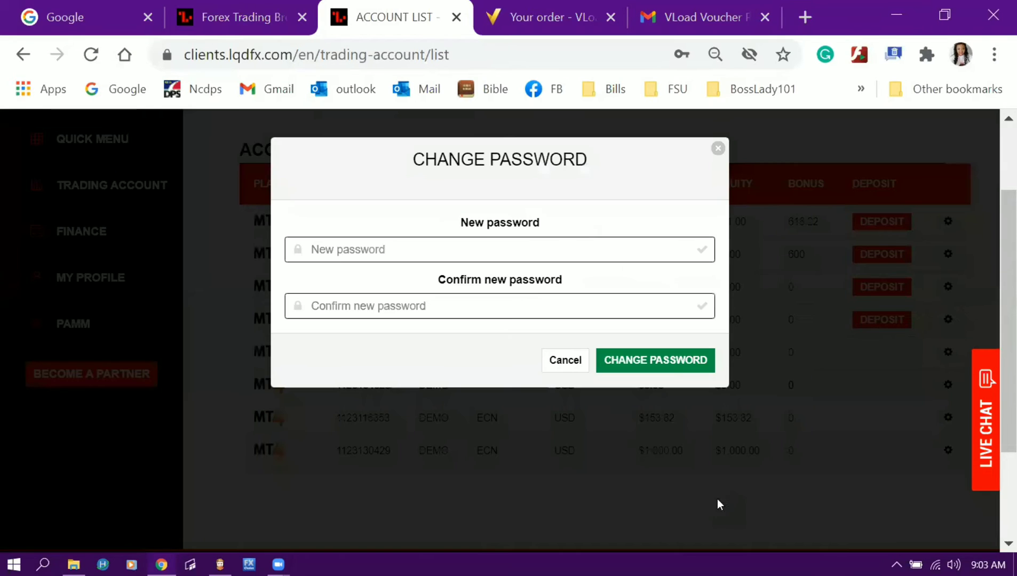
{"action": "left_click", "coordinate": [475, 254]}
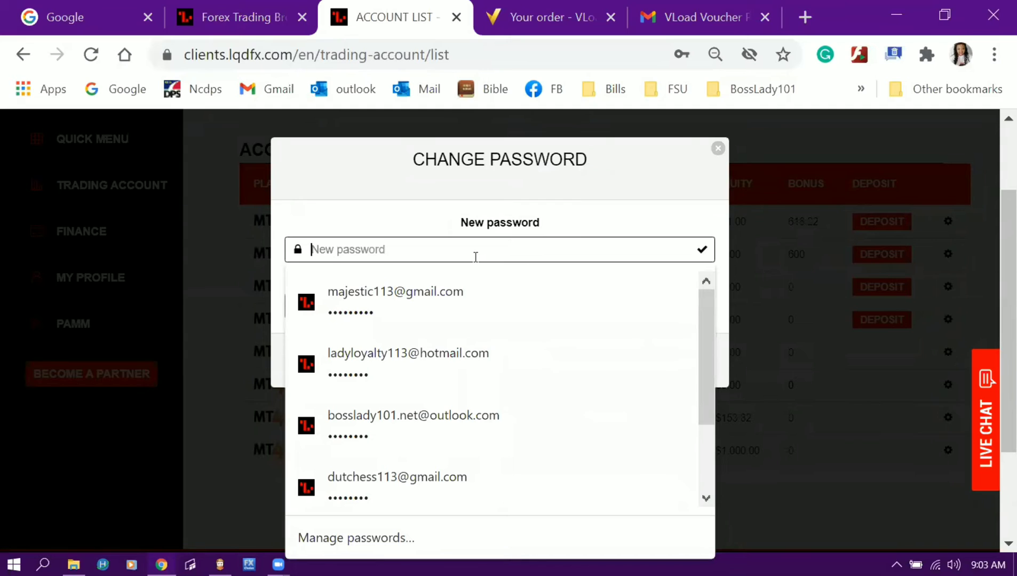
{"action": "type", "text": "******"}
{"action": "left_click", "coordinate": [232, 251]}
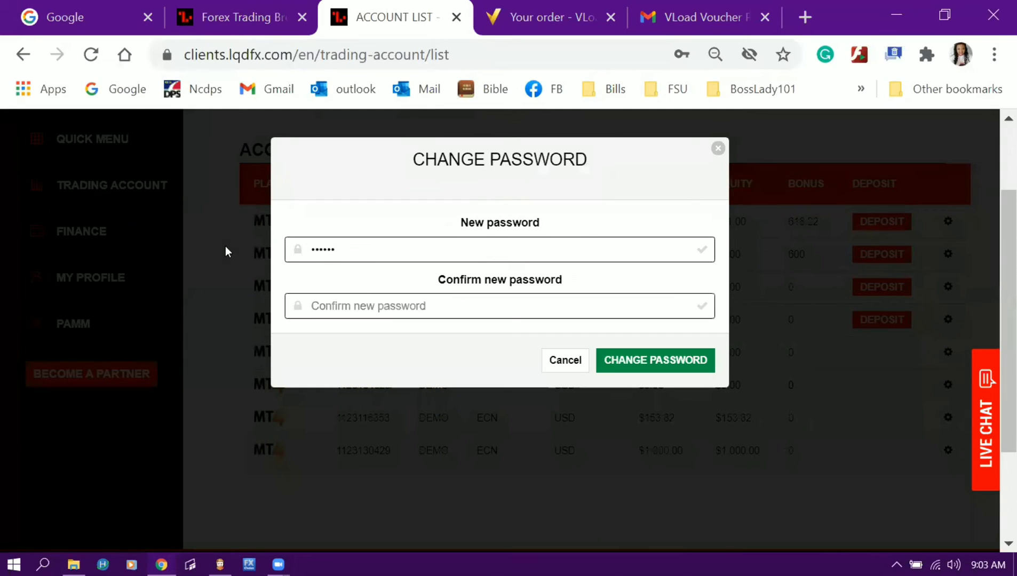
{"action": "left_click", "coordinate": [389, 309]}
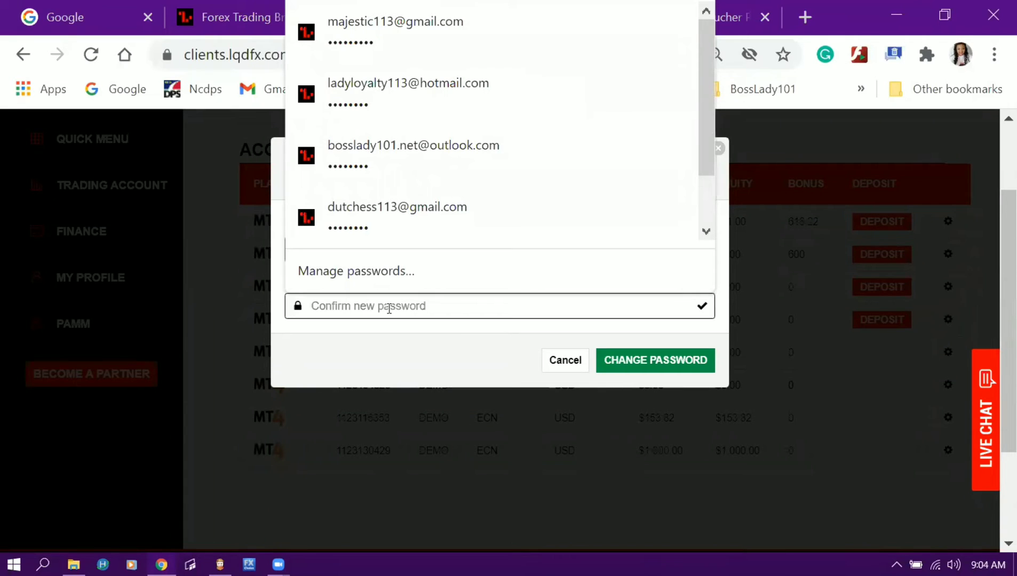
{"action": "type", "text": "••••••"}
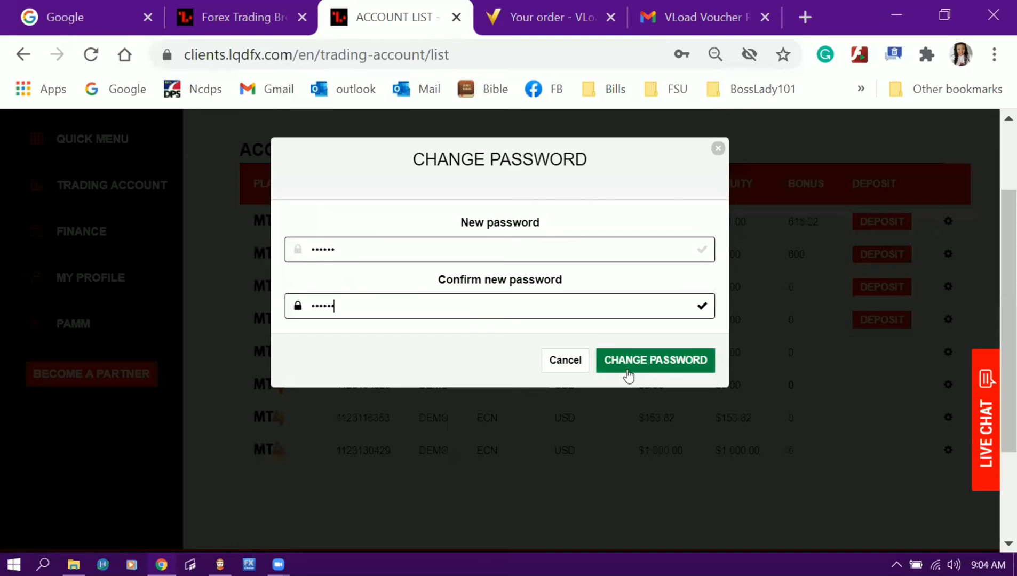
{"action": "left_click", "coordinate": [669, 372]}
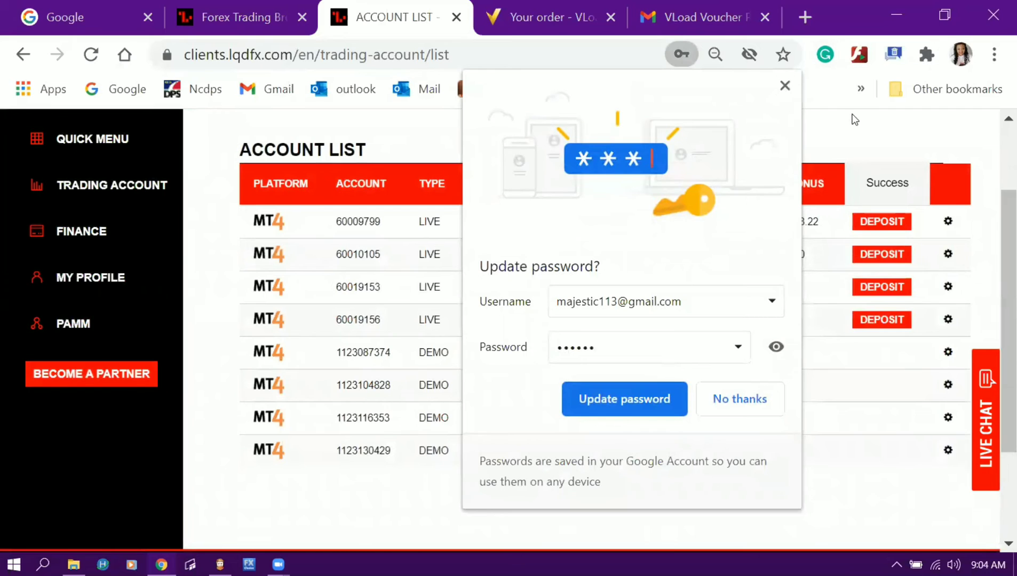
{"action": "left_click", "coordinate": [785, 86]}
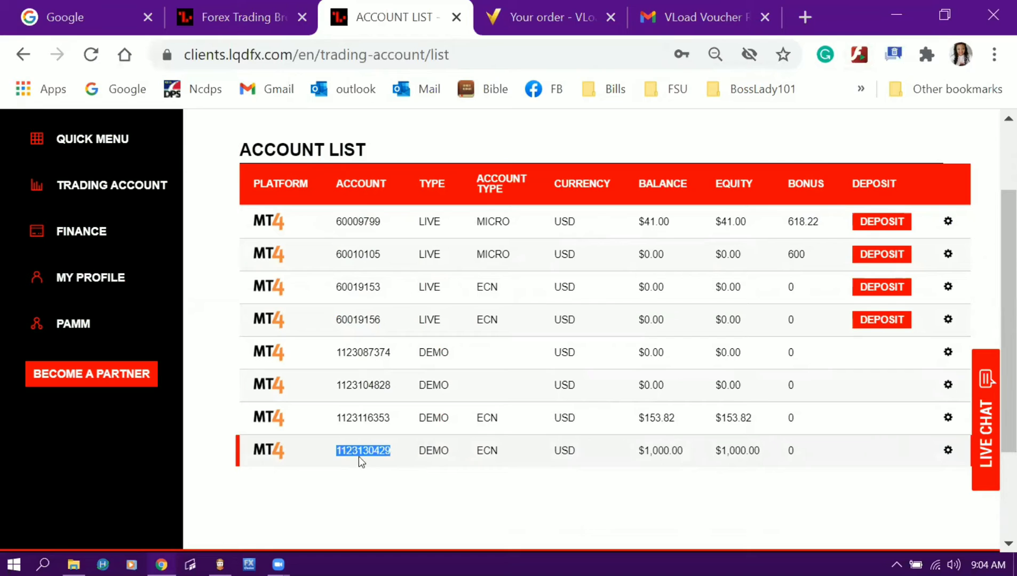
- Copy the new ECN demo account's number from the account list and switch to the MetaTrader 4 terminal
{"action": "right_click", "coordinate": [367, 452]}
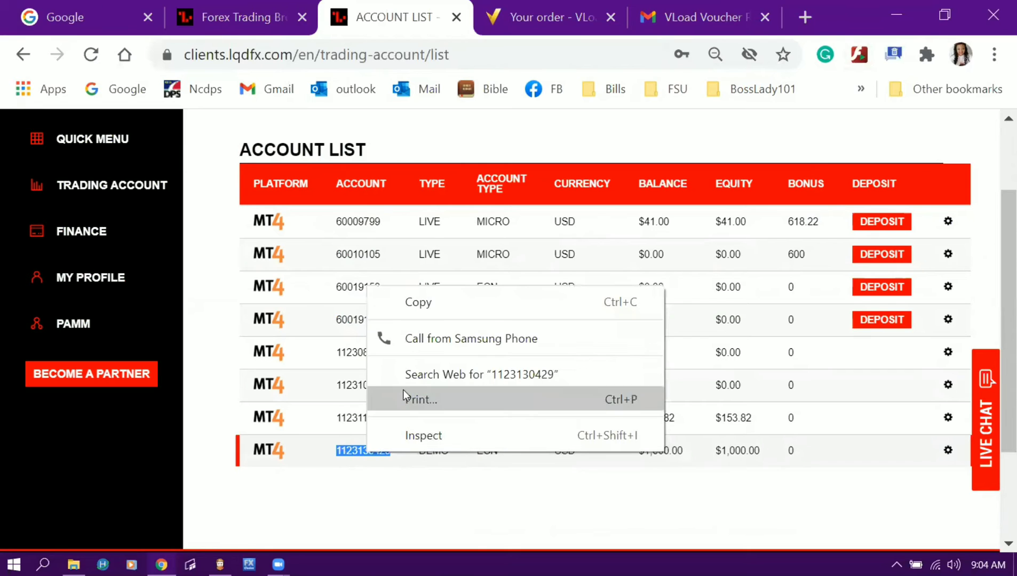
{"action": "left_click", "coordinate": [427, 301]}
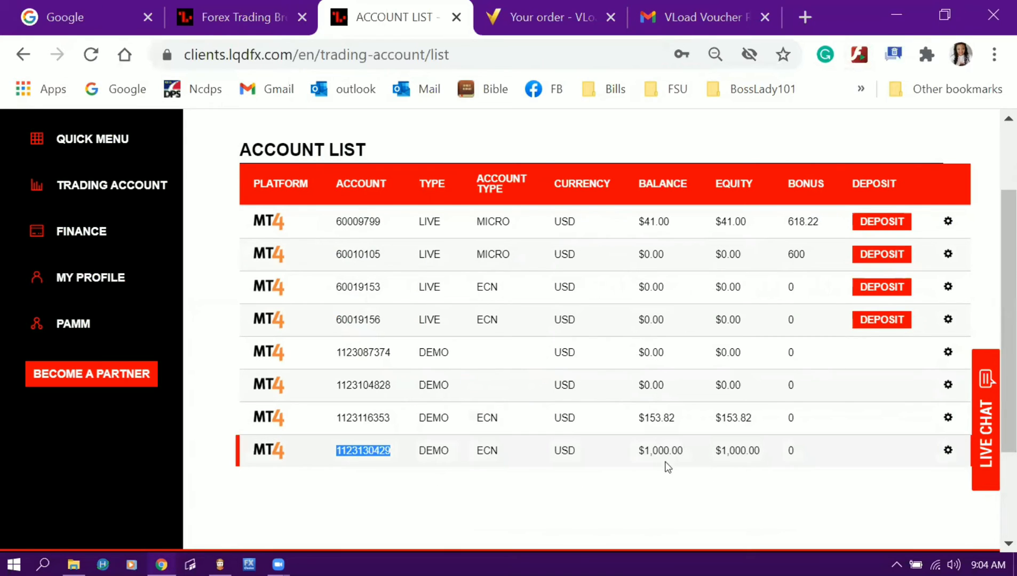
{"action": "mouse_move", "coordinate": [681, 462]}
{"action": "left_mouse_down"}
{"action": "mouse_move", "coordinate": [636, 460]}
{"action": "mouse_move", "coordinate": [670, 468]}
{"action": "left_mouse_up"}
{"action": "left_click", "coordinate": [685, 488]}
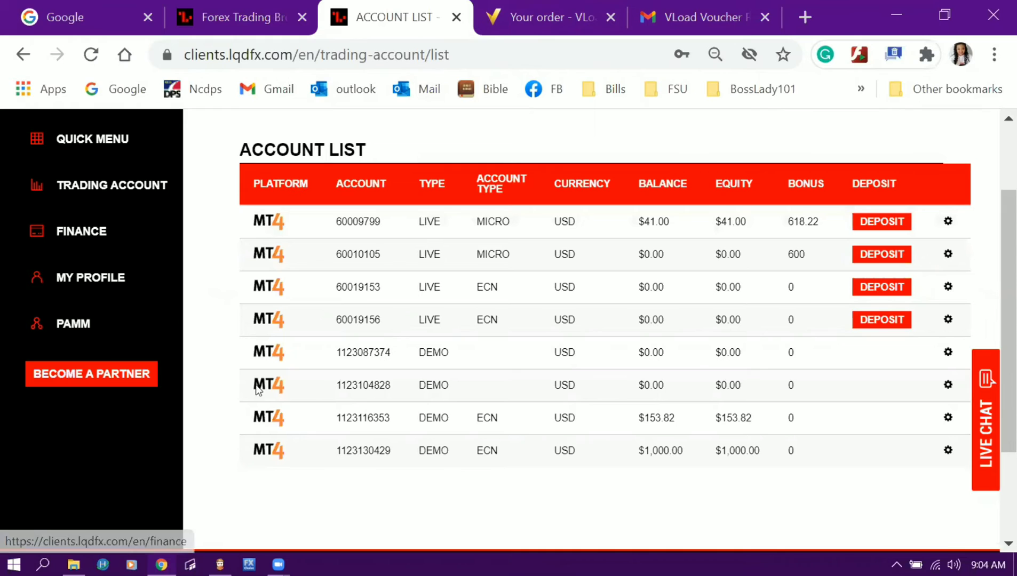
{"action": "mouse_move", "coordinate": [220, 565]}
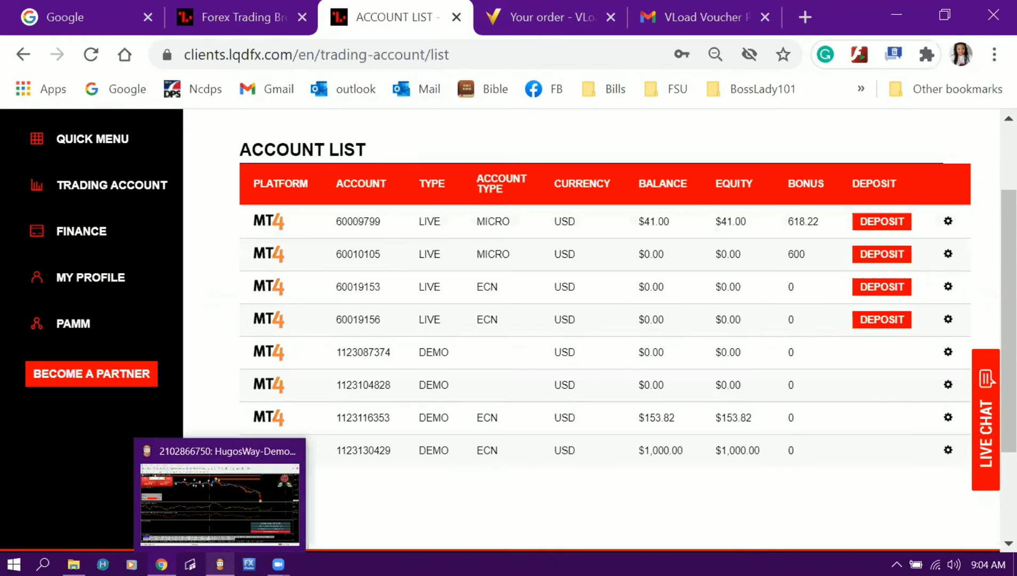
{"action": "left_click", "coordinate": [224, 480]}
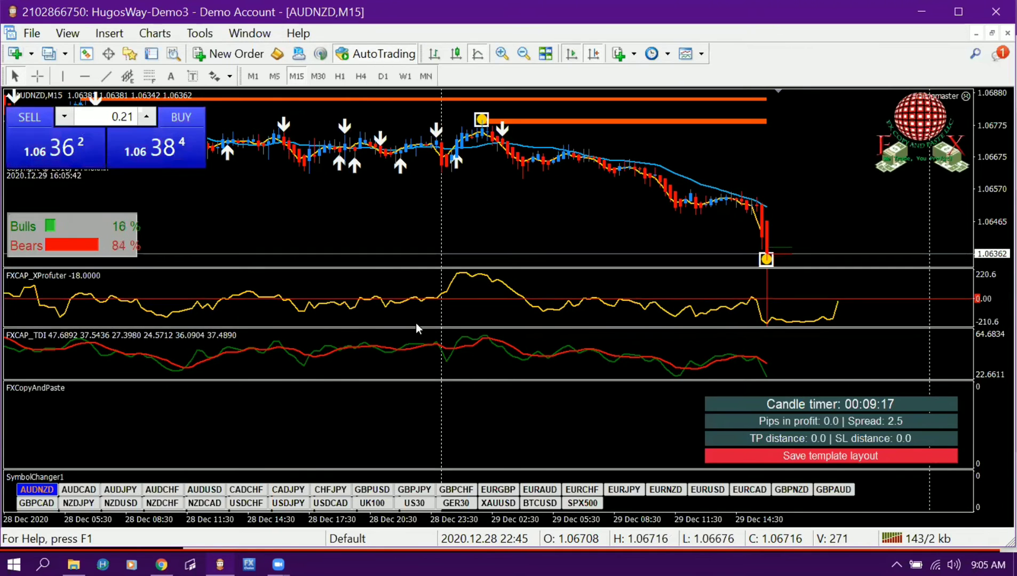
- Examine the available servers in the trade account login dialog, and close it without logging in
{"action": "left_click", "coordinate": [29, 36]}
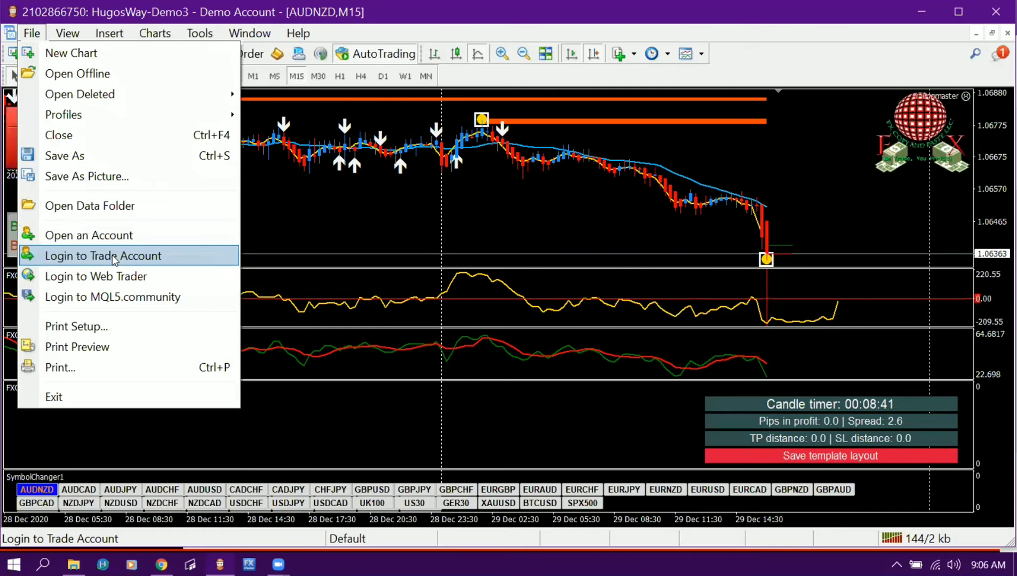
{"action": "left_click", "coordinate": [113, 256]}
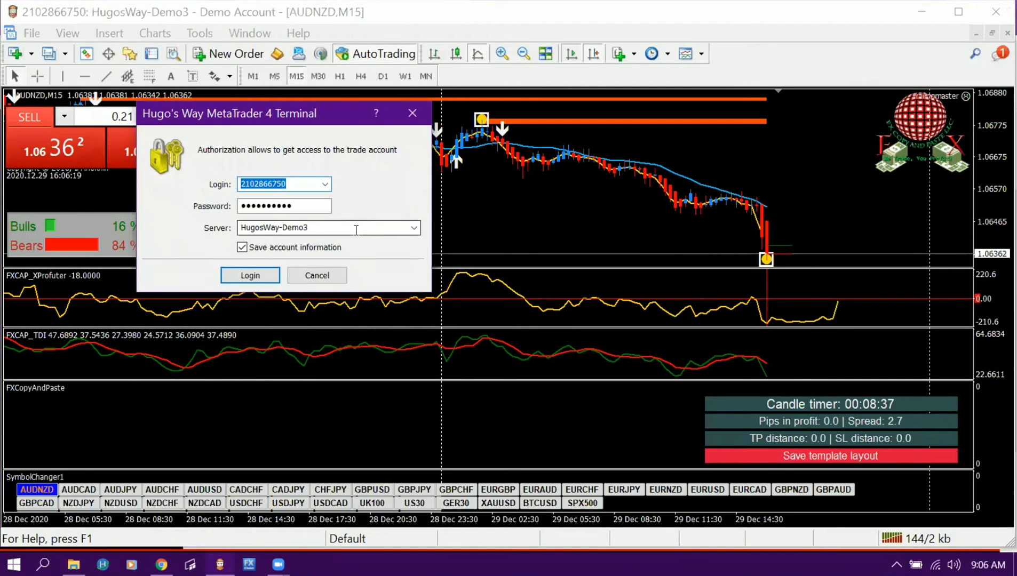
{"action": "left_click", "coordinate": [414, 229]}
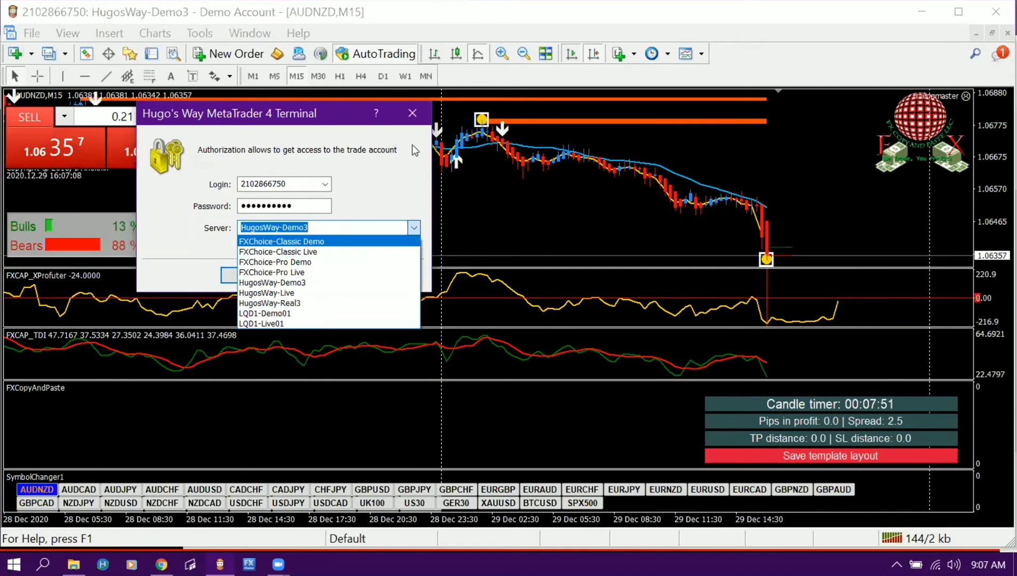
{"action": "left_click", "coordinate": [509, 253]}
{"action": "left_click", "coordinate": [315, 275]}
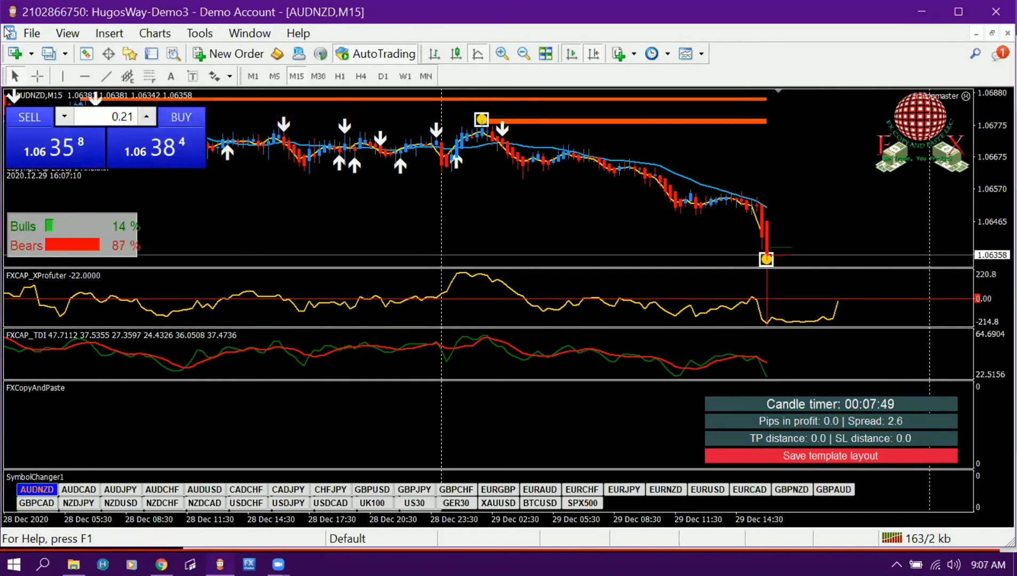
- Scan the trading servers for the broker name lq while opening an account, and cancel without choosing a server
{"action": "left_click", "coordinate": [32, 33]}
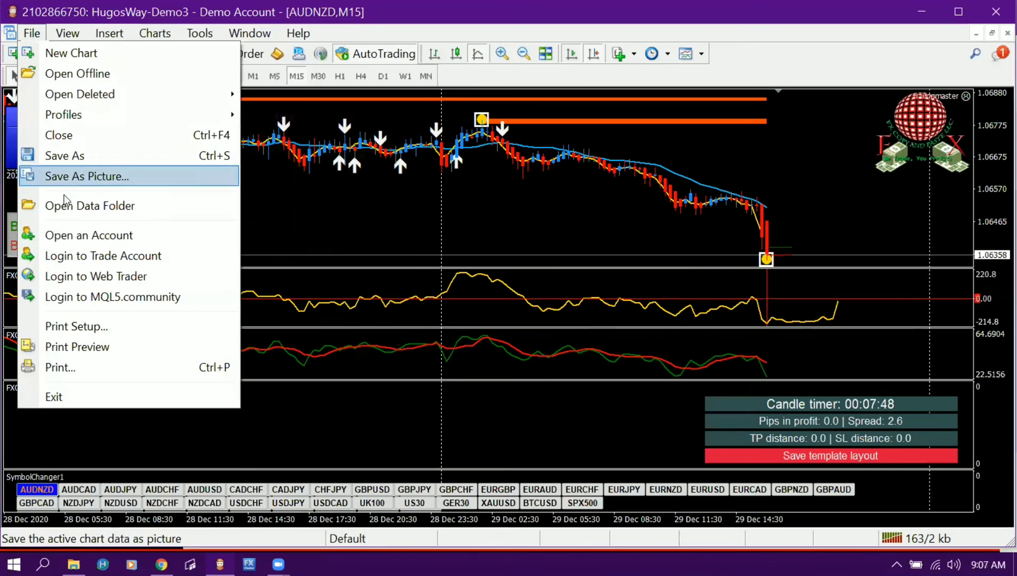
{"action": "left_click", "coordinate": [92, 234]}
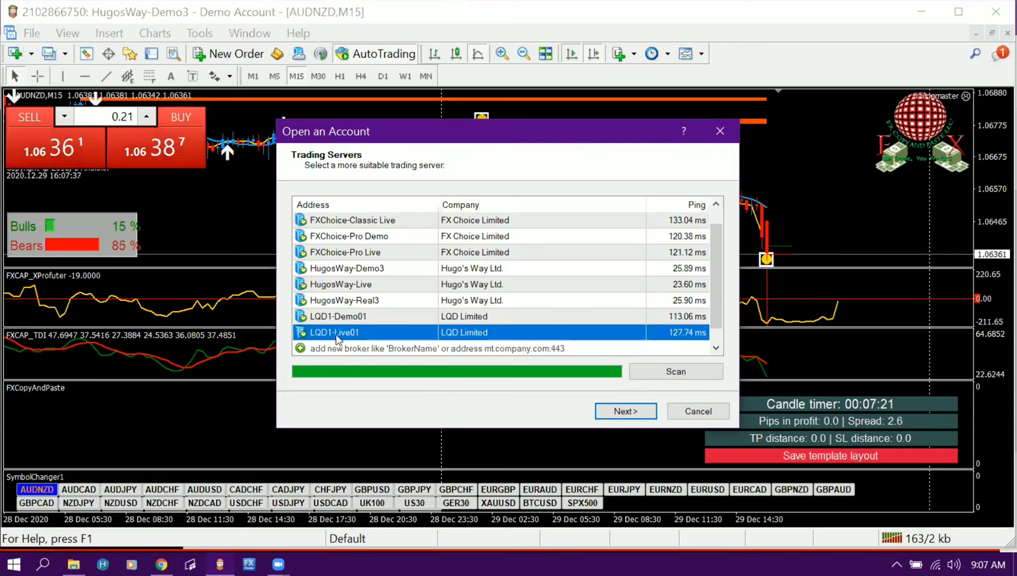
{"action": "left_click", "coordinate": [300, 350]}
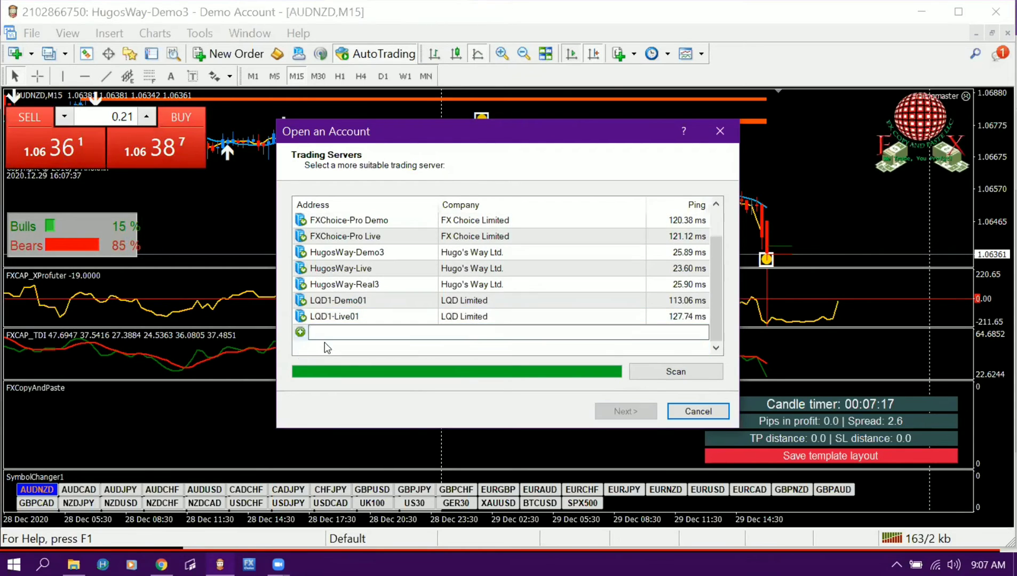
{"action": "type", "text": "o"}
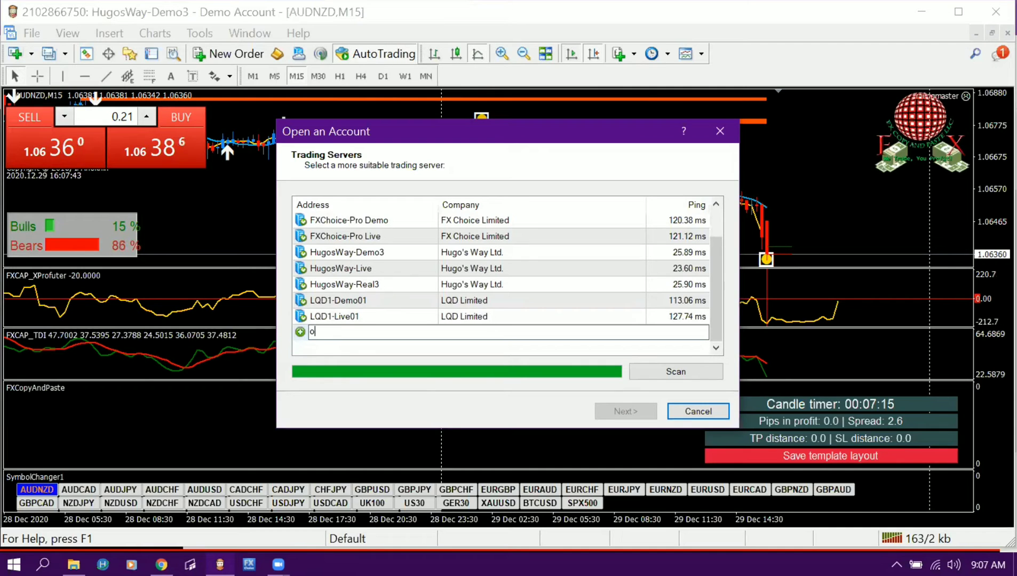
{"action": "type", "text": "sp"}
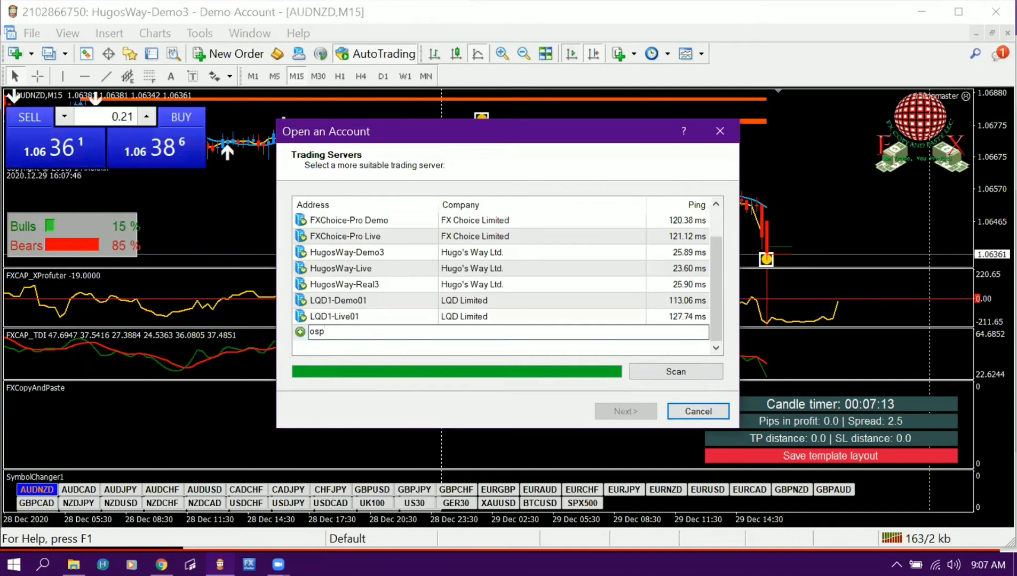
{"action": "key", "text": "BackSpace"}
{"action": "key", "text": "BackSpace"}
{"action": "type", "text": "lq"}
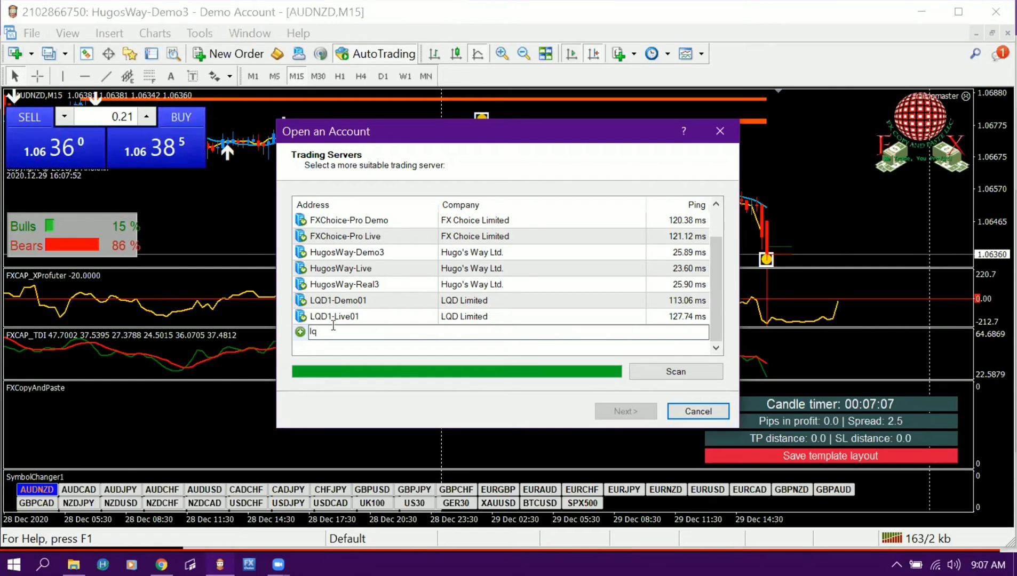
{"action": "left_click", "coordinate": [687, 376]}
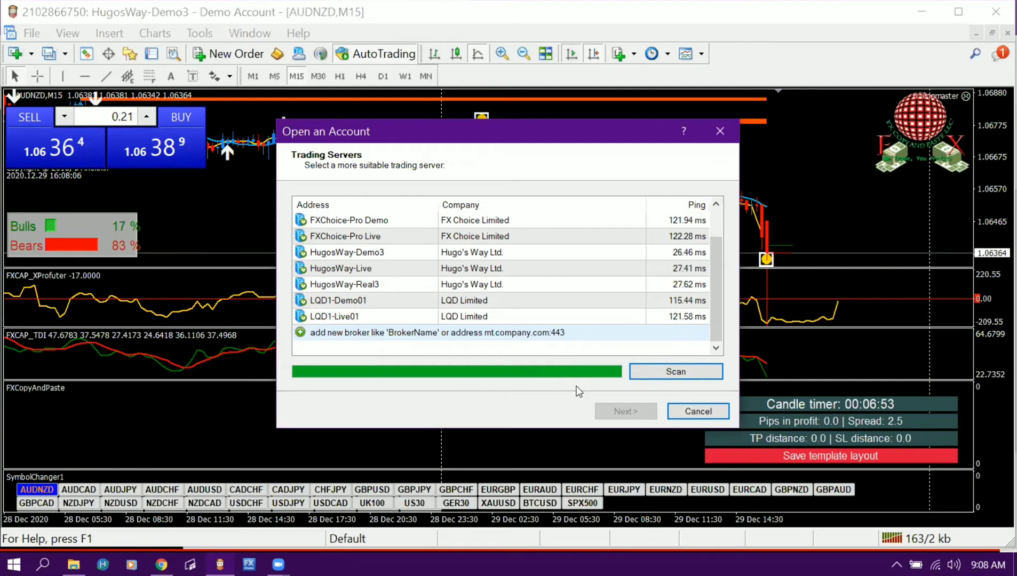
{"action": "left_click", "coordinate": [697, 411]}
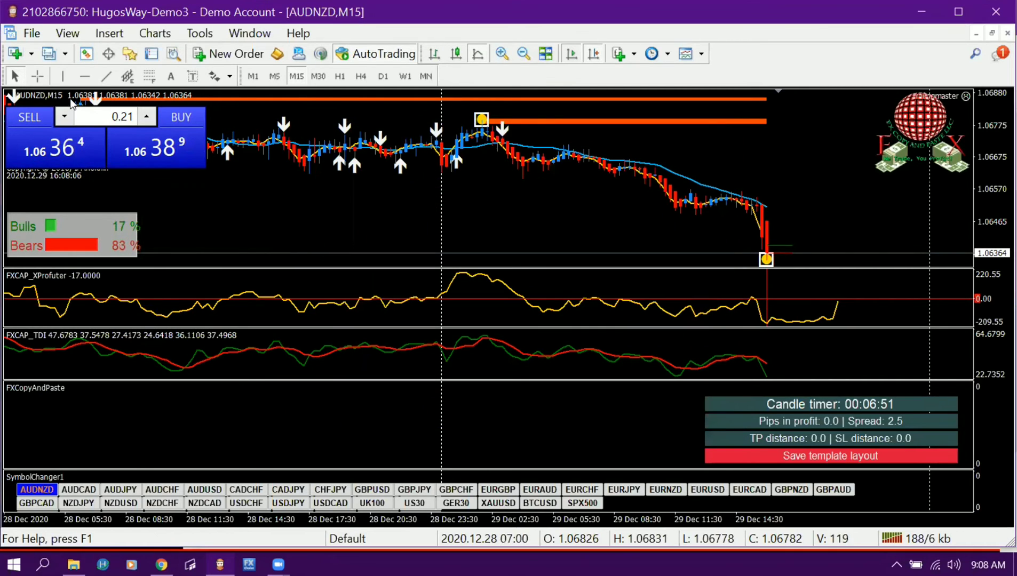
- Start a trade account login with server LQD1-Demo01 and paste the demo account's number as the login
{"action": "left_click", "coordinate": [31, 33]}
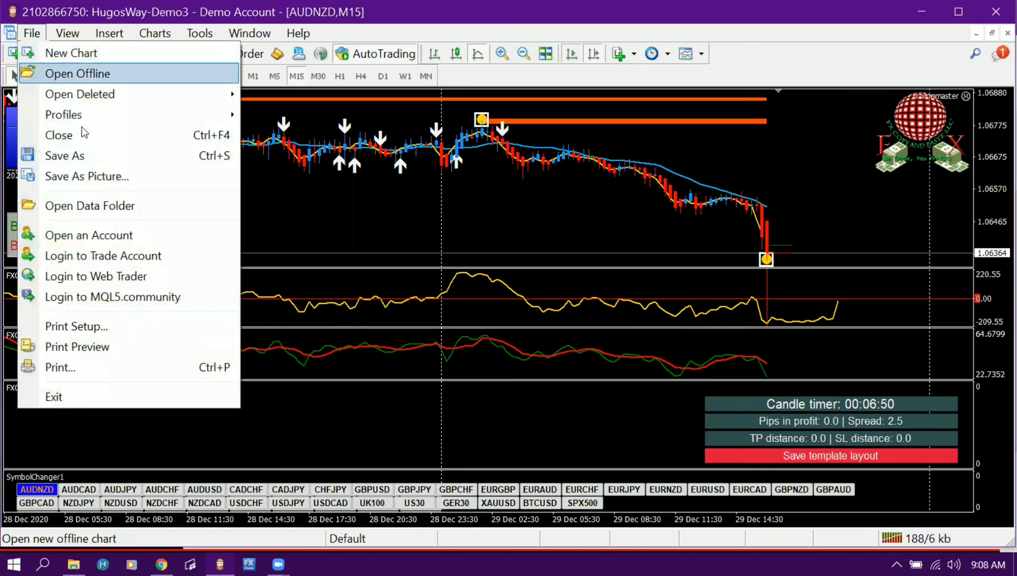
{"action": "left_click", "coordinate": [161, 258]}
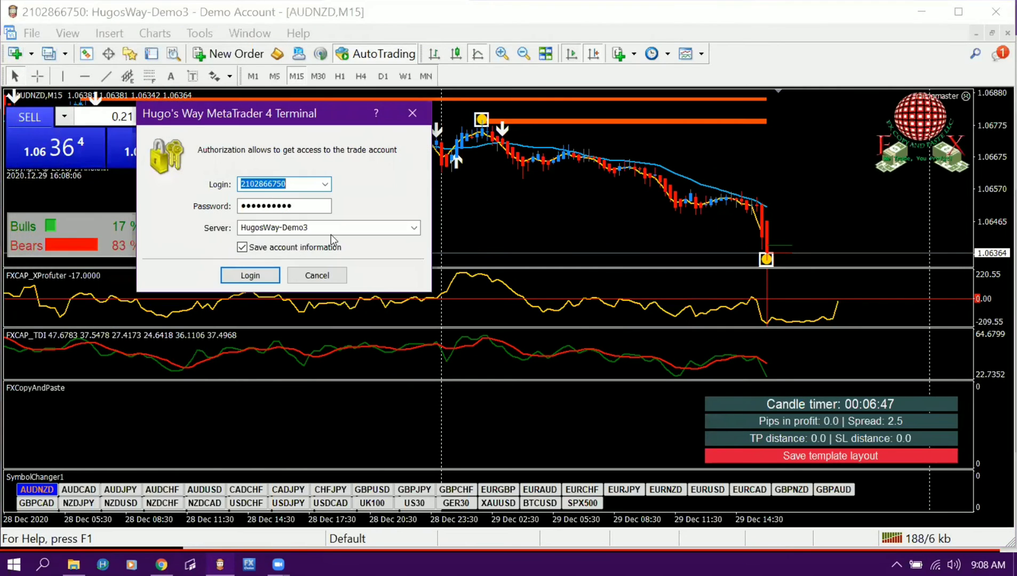
{"action": "left_click", "coordinate": [413, 230]}
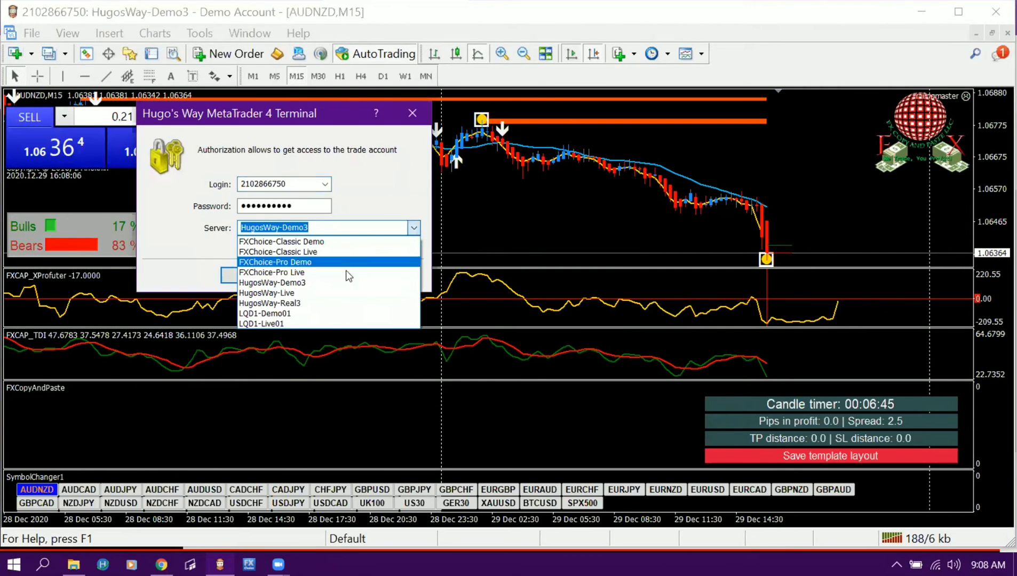
{"action": "left_click", "coordinate": [339, 313]}
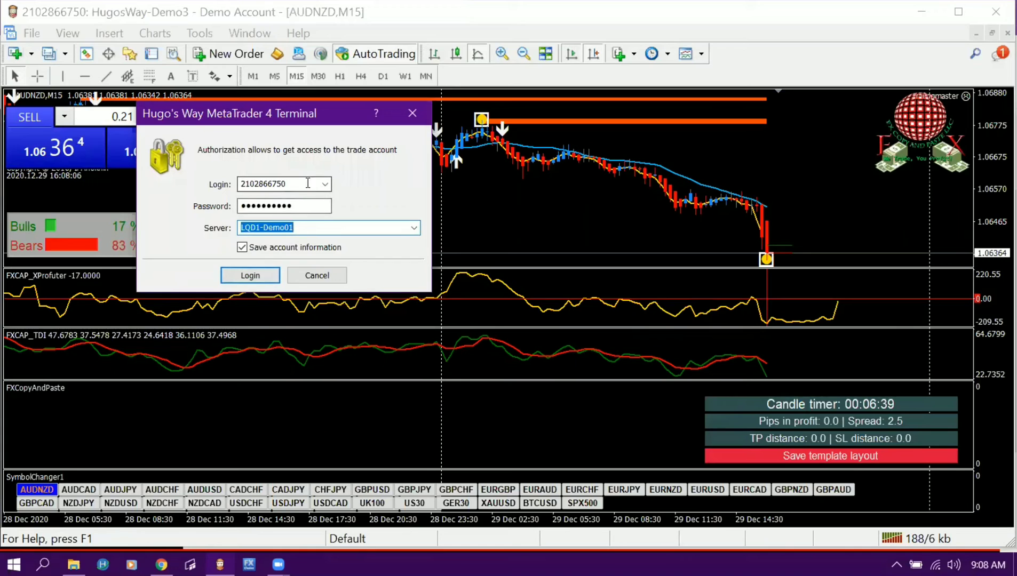
{"action": "left_click_drag", "start_coordinate": [304, 185], "coordinate": [224, 184]}
{"action": "key", "text": "ctrl+v"}
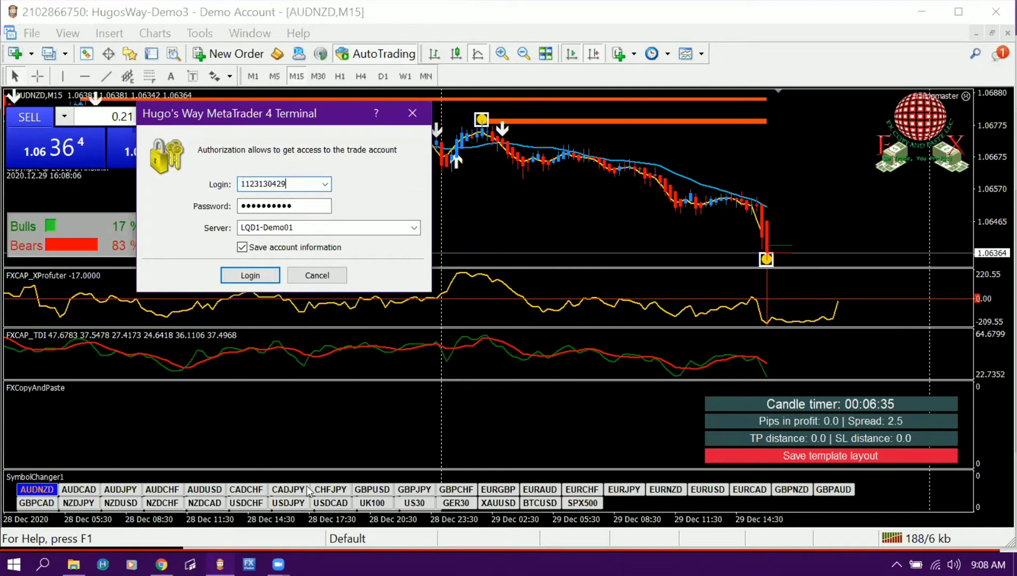
- Switch to Chrome and copy the new ECN demo account's number from the account list again
{"action": "left_click", "coordinate": [161, 565]}
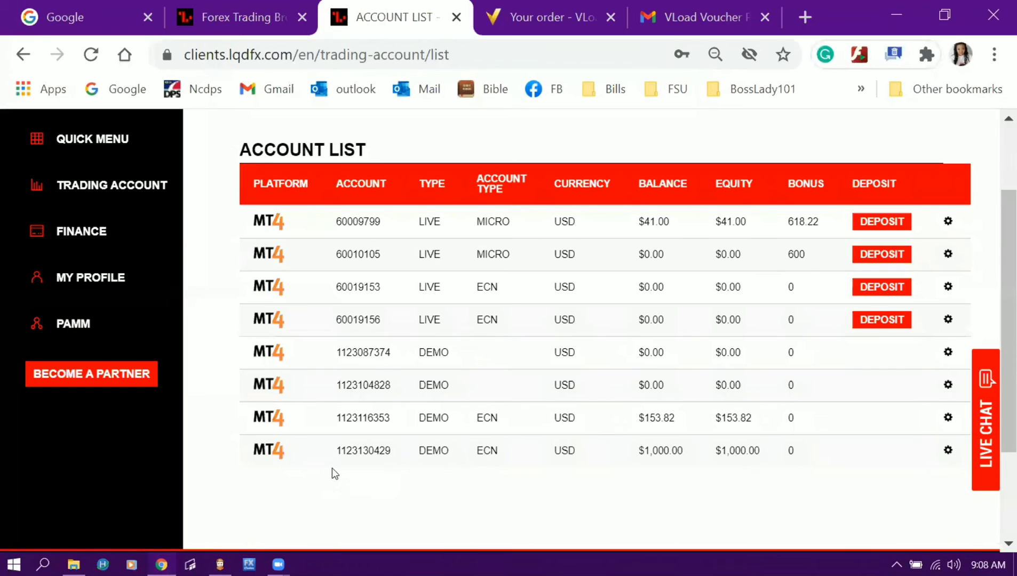
{"action": "left_click_drag", "start_coordinate": [336, 456], "coordinate": [398, 450]}
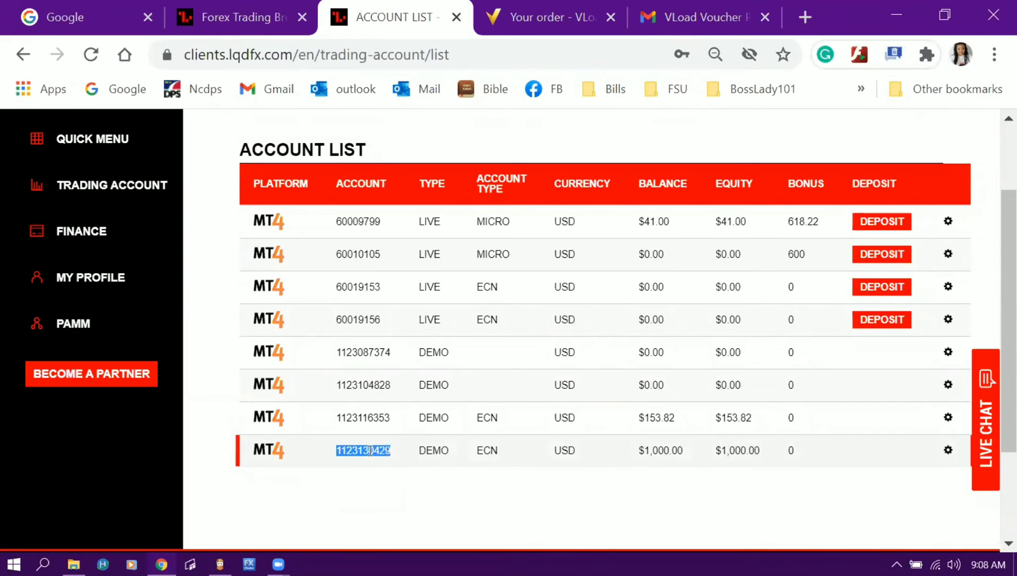
{"action": "right_click", "coordinate": [370, 451]}
{"action": "left_click", "coordinate": [426, 304]}
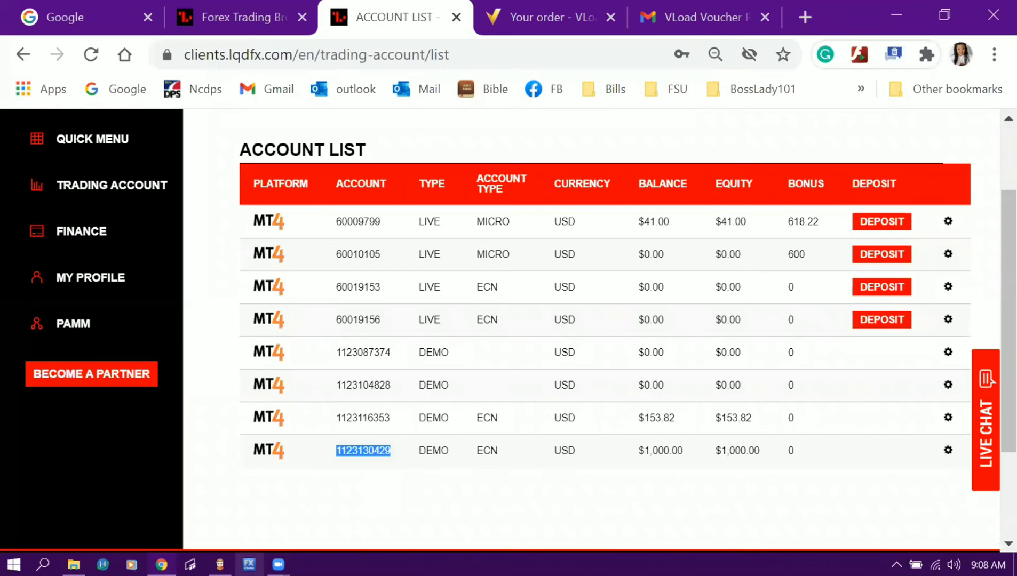
- Switch to MetaTrader 4, enter the demo account's password, and log in on server LQD1-Demo01 with the account information saved
{"action": "left_click", "coordinate": [220, 564]}
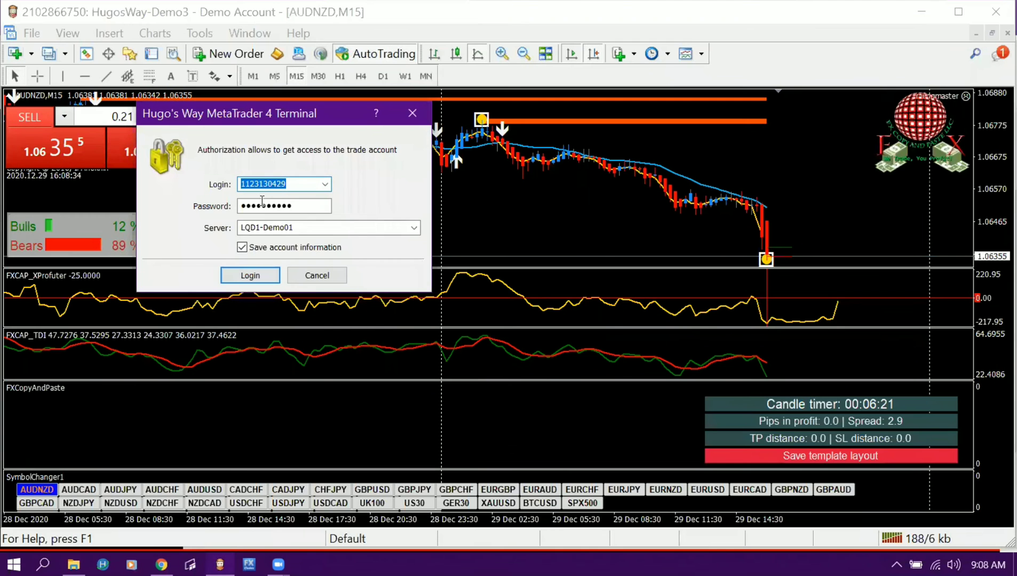
{"action": "left_click_drag", "start_coordinate": [303, 207], "coordinate": [153, 221]}
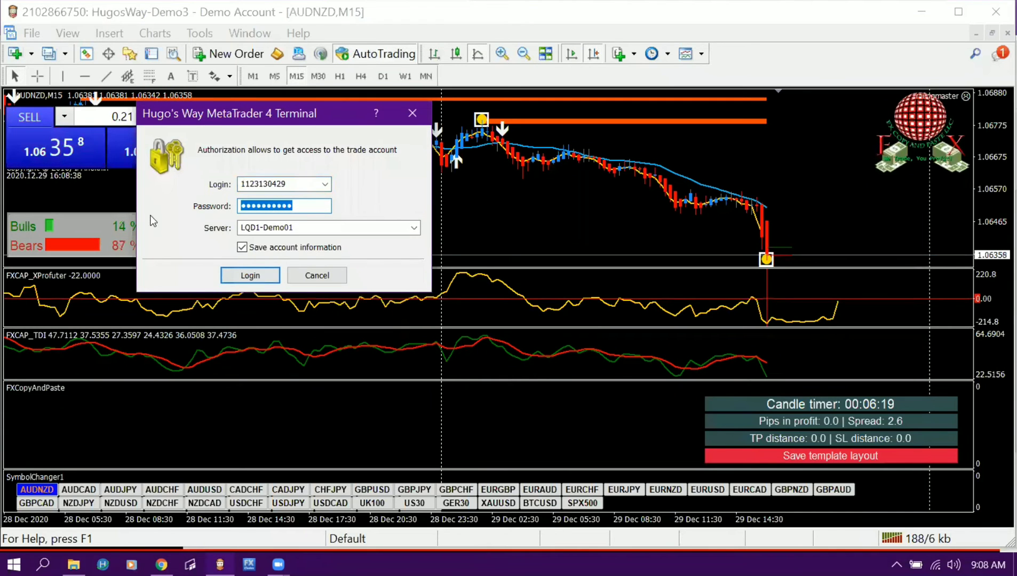
{"action": "type", "text": "******"}
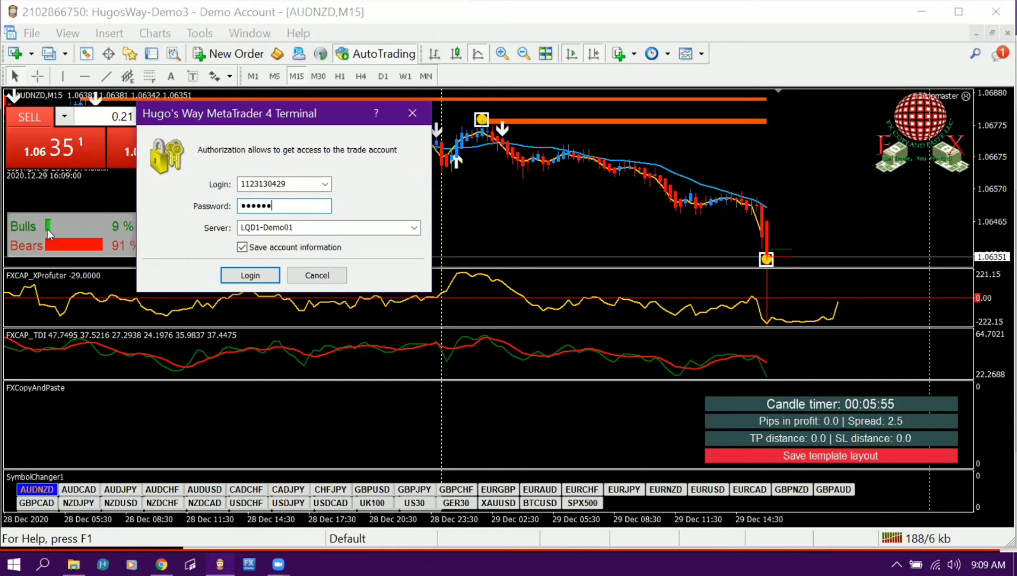
{"action": "left_click", "coordinate": [416, 229]}
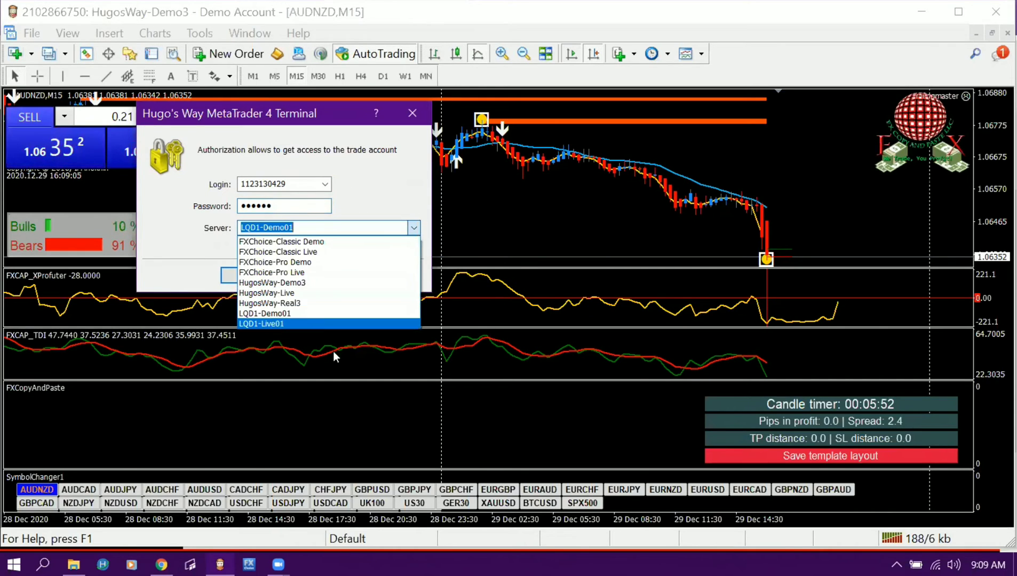
{"action": "left_click", "coordinate": [286, 315]}
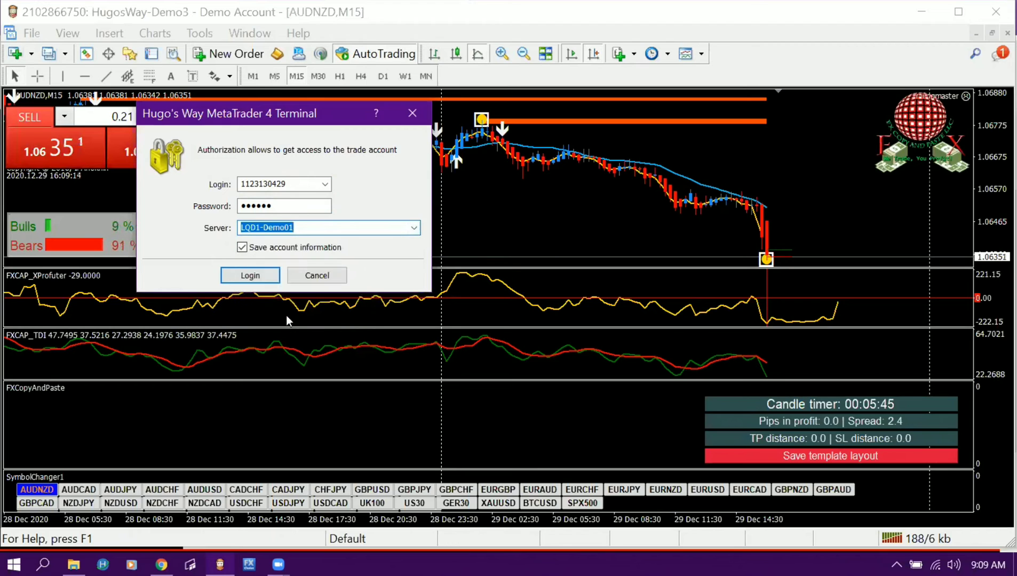
{"action": "left_click", "coordinate": [243, 249]}
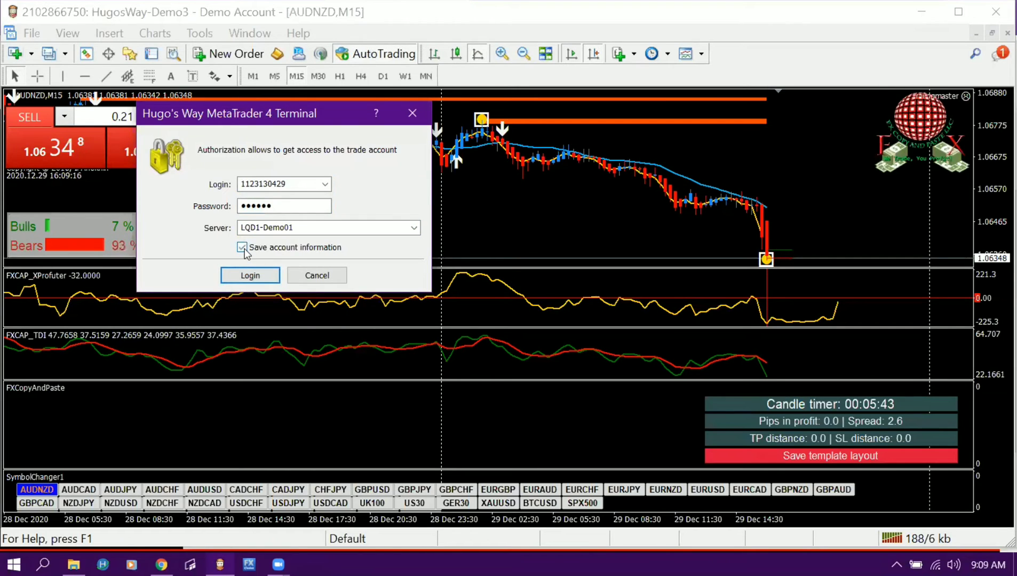
{"action": "left_click", "coordinate": [255, 274]}
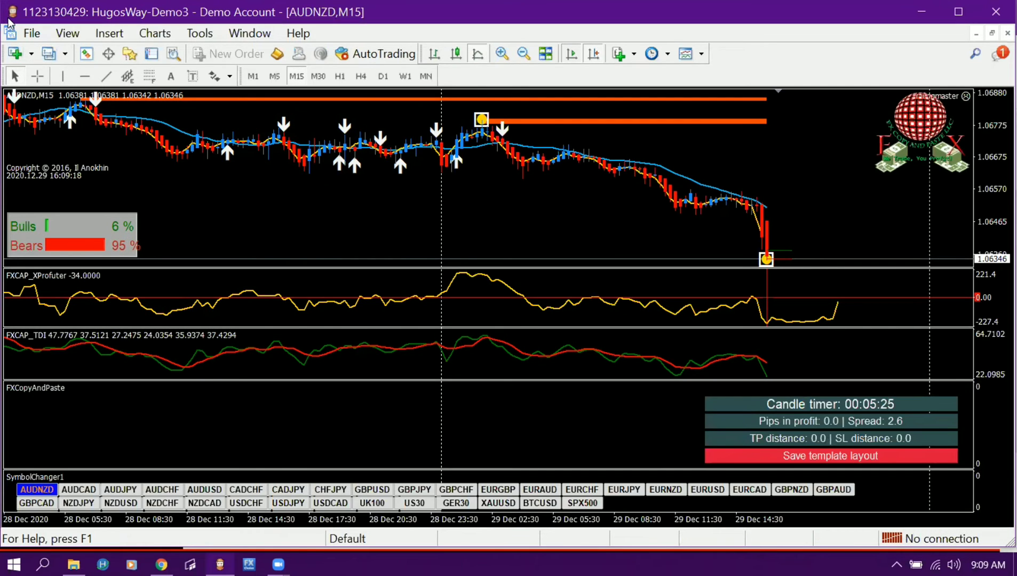
{"action": "left_click", "coordinate": [38, 35]}
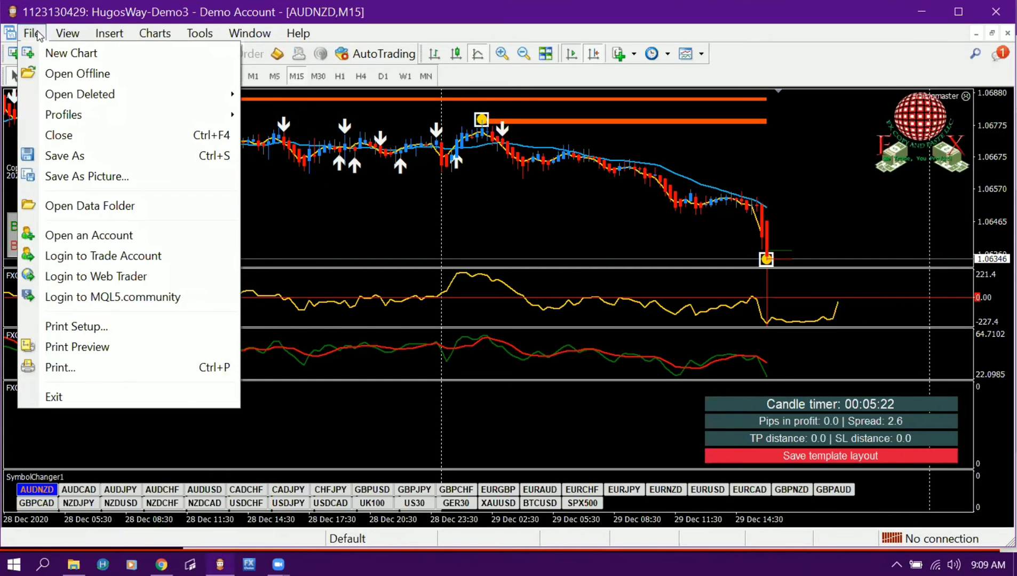
{"action": "left_click", "coordinate": [140, 257]}
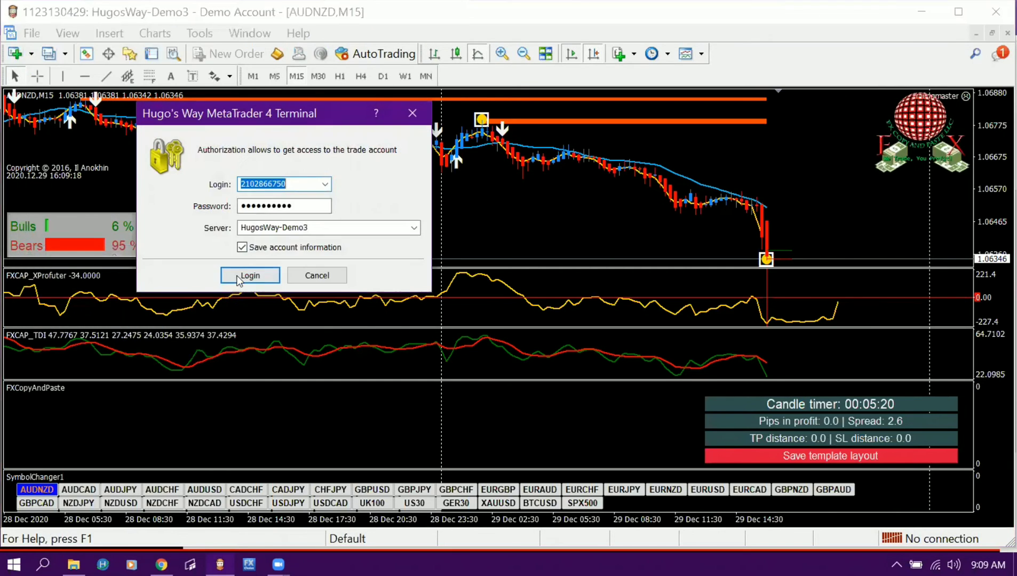
{"action": "left_click", "coordinate": [325, 185]}
{"action": "left_click", "coordinate": [293, 182]}
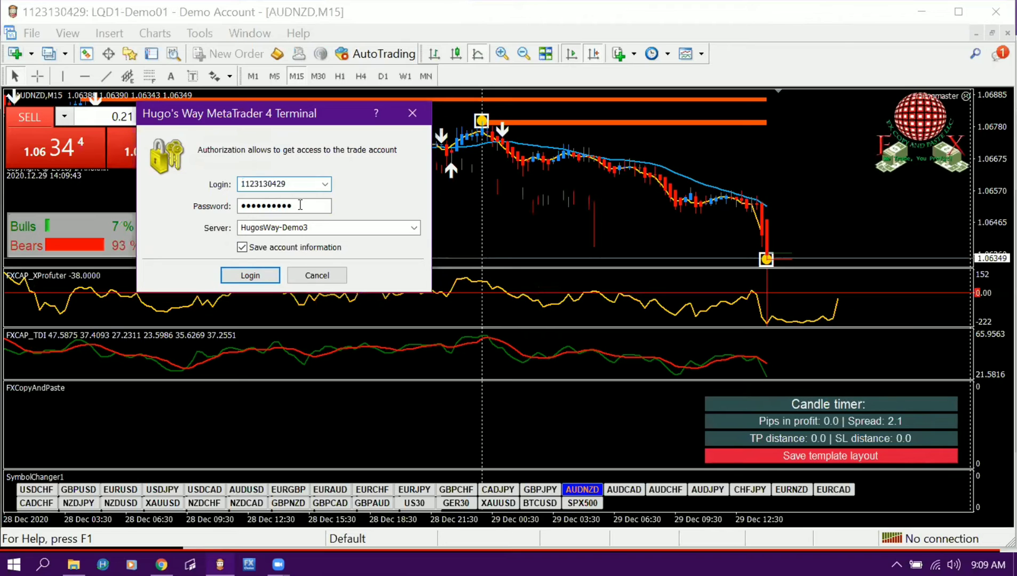
{"action": "left_click", "coordinate": [327, 281]}
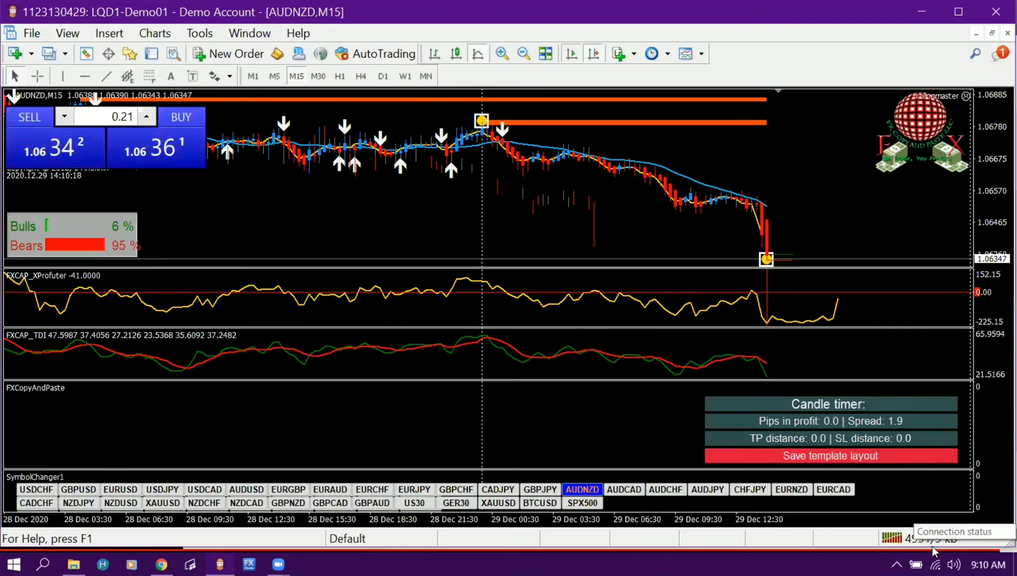
- Show the terminal's trade information and shrink it to just its balance line below the chart
{"action": "left_click", "coordinate": [151, 55]}
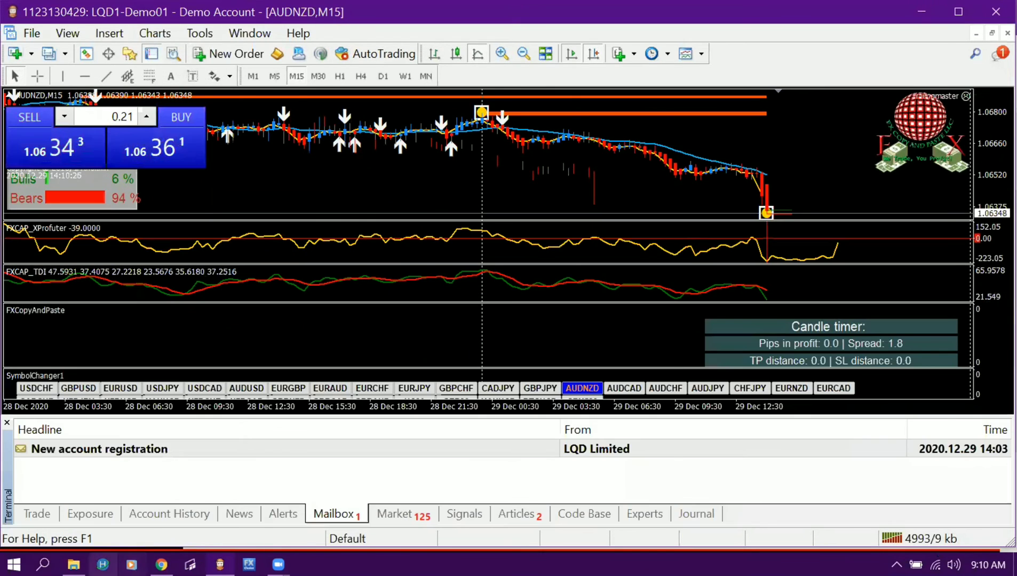
{"action": "left_click", "coordinate": [43, 516]}
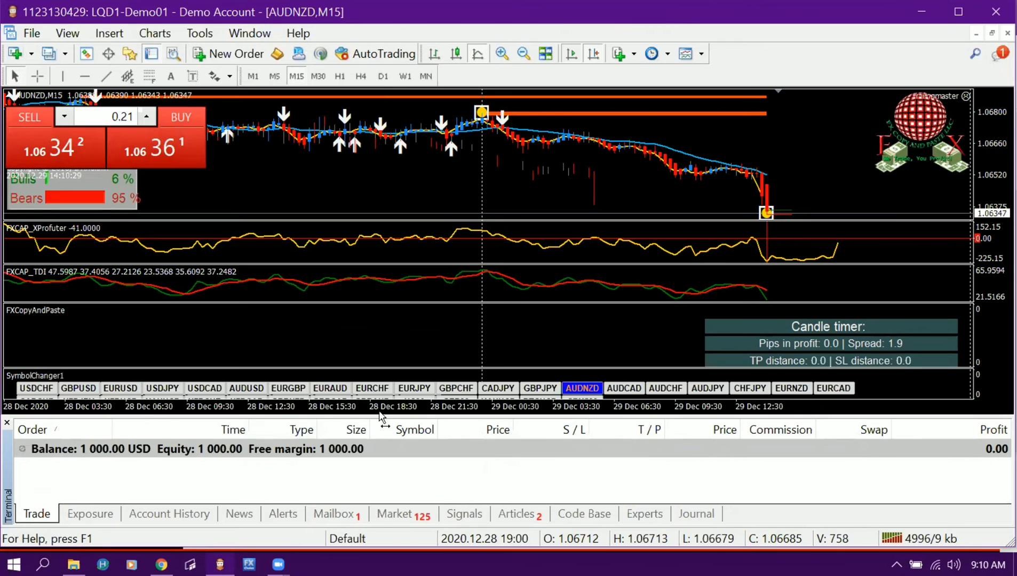
{"action": "left_click_drag", "start_coordinate": [397, 417], "coordinate": [397, 456]}
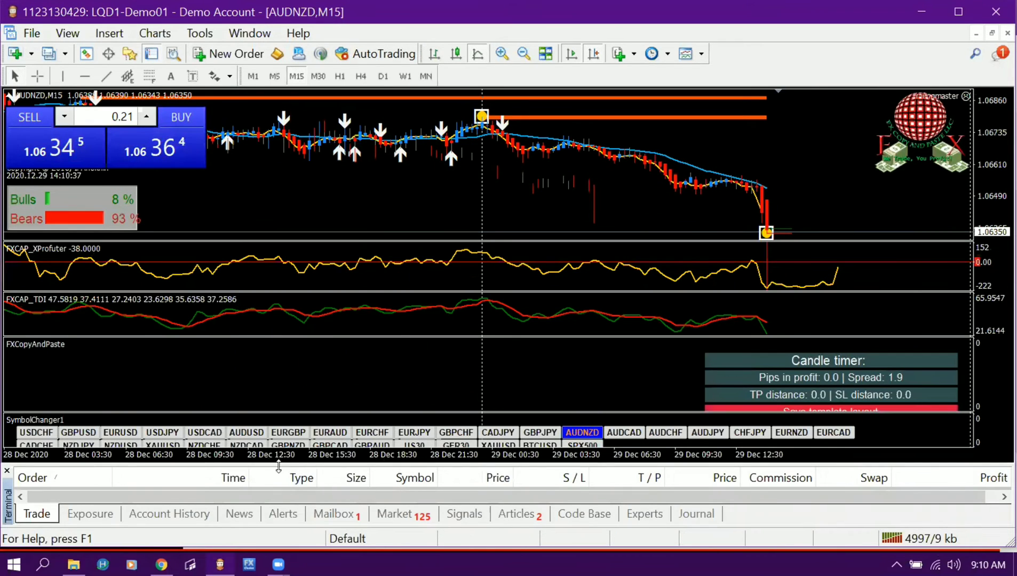
{"action": "left_click_drag", "start_coordinate": [278, 466], "coordinate": [278, 458]}
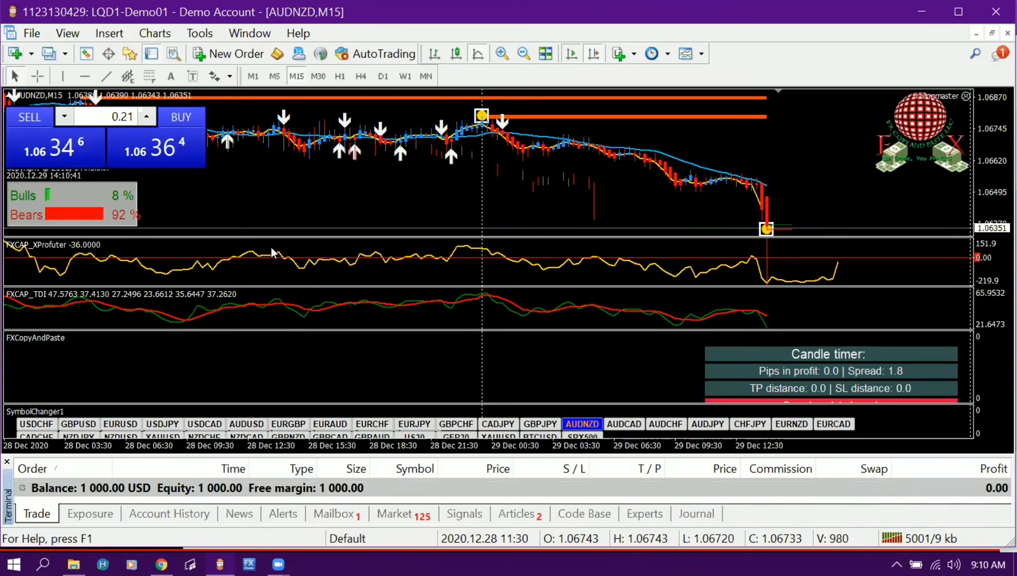
- Place a market sell order of 0.21 lots on the AUDNZD chart
{"action": "mouse_move", "coordinate": [277, 258]}
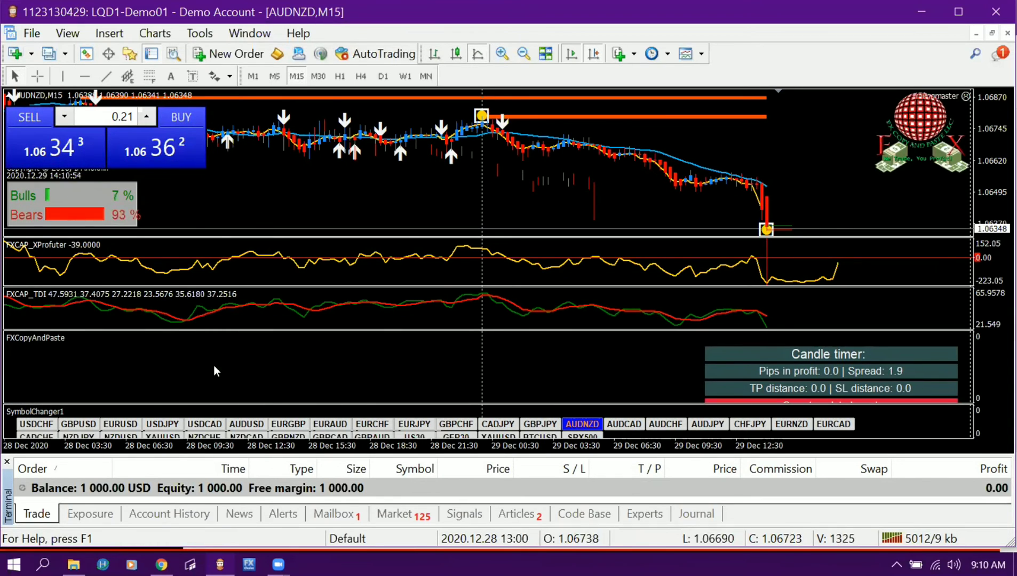
{"action": "left_click", "coordinate": [36, 140]}
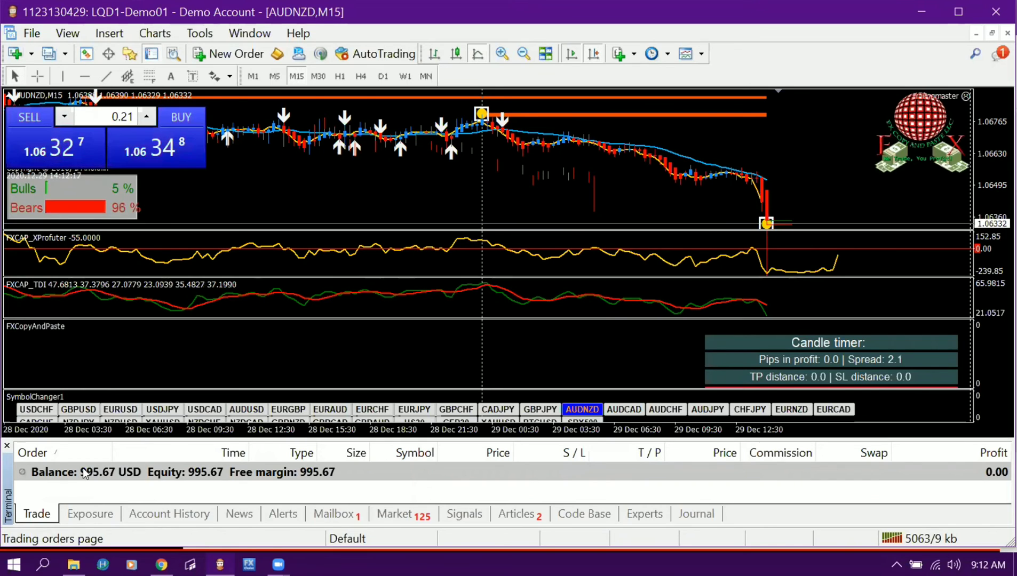
- Start another trade account login, and copy the number of the first live Micro account from the account list in Chrome
{"action": "left_click", "coordinate": [37, 42]}
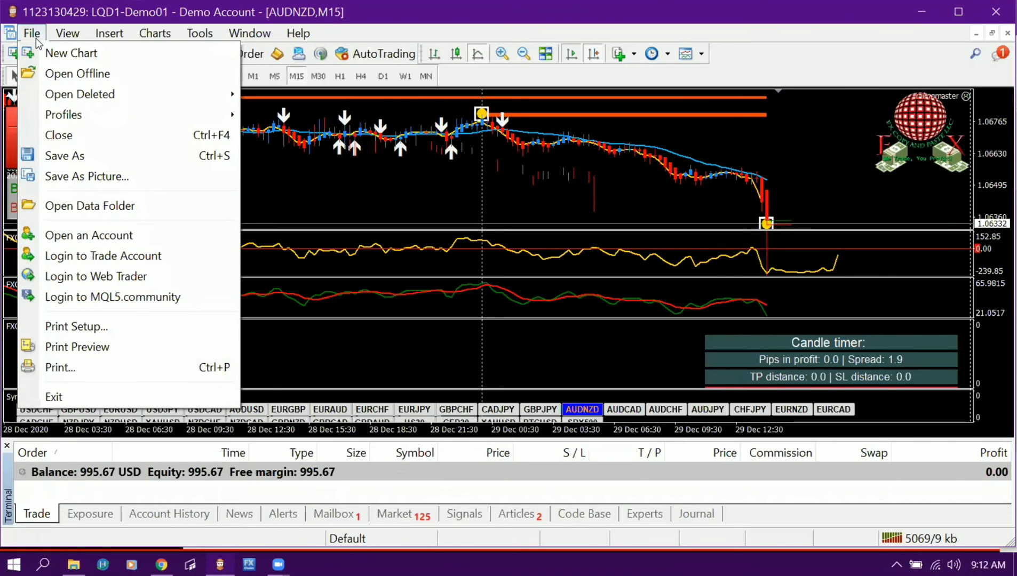
{"action": "left_click", "coordinate": [117, 257]}
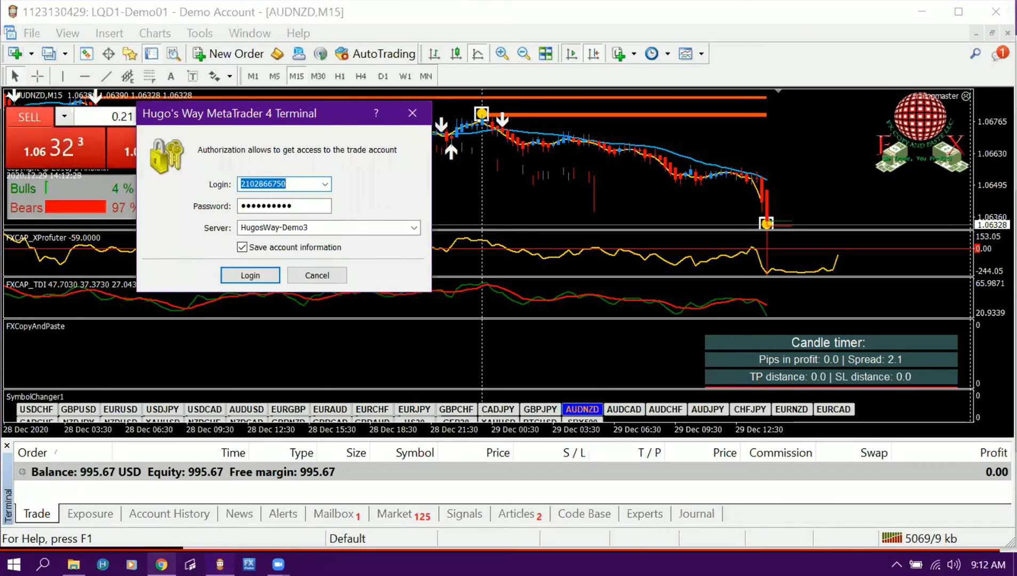
{"action": "left_click", "coordinate": [161, 565]}
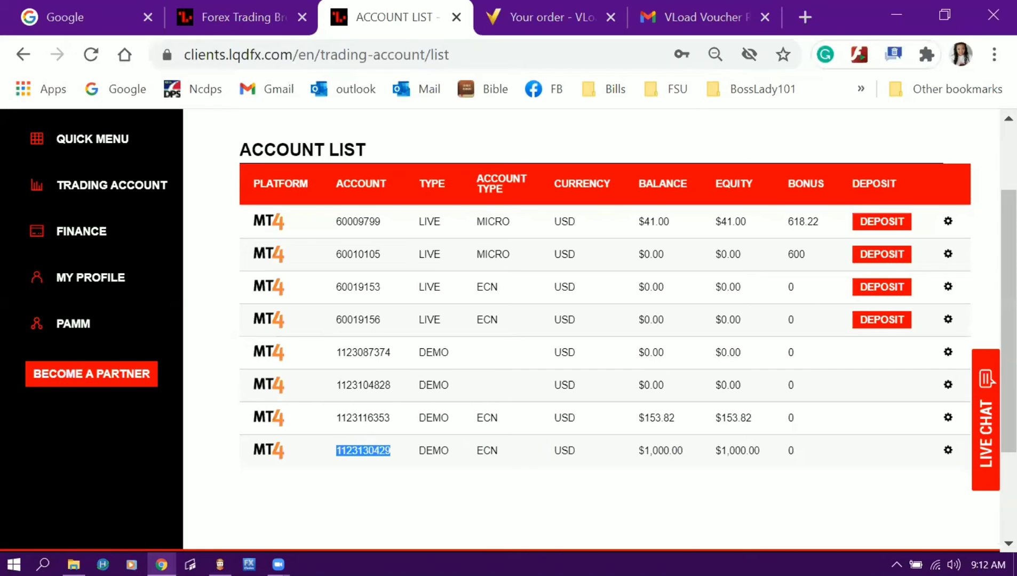
{"action": "left_click", "coordinate": [360, 218]}
{"action": "left_click_drag", "start_coordinate": [381, 221], "coordinate": [350, 215]}
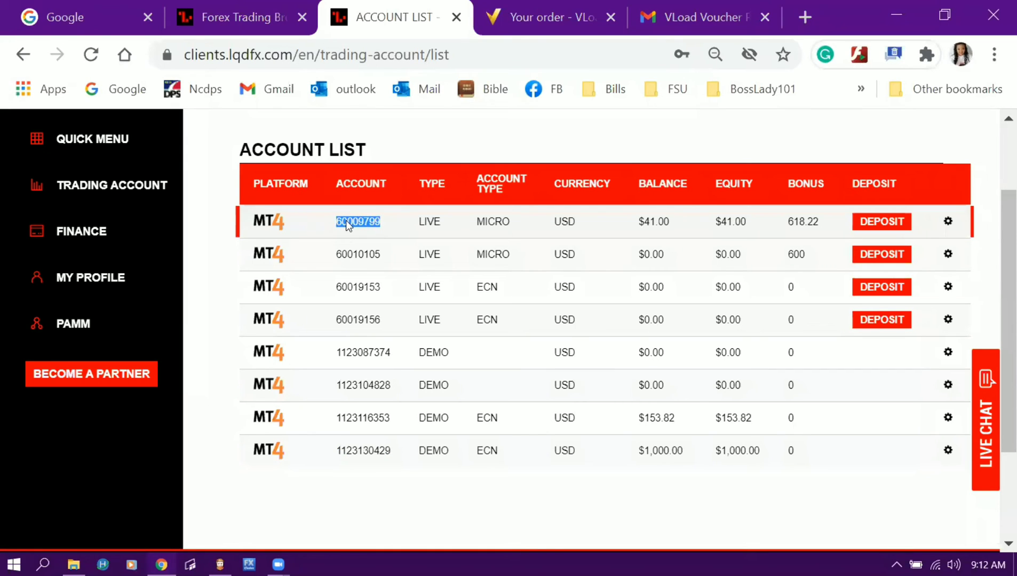
{"action": "right_click", "coordinate": [346, 219]}
{"action": "left_click", "coordinate": [369, 241]}
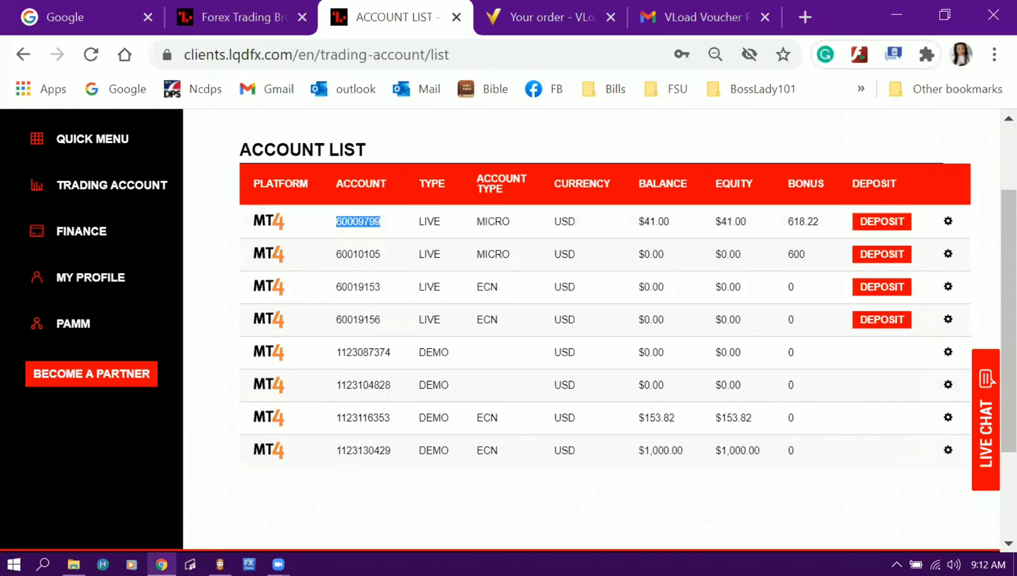
- Back in MetaTrader 4, log in with the copied live account number, its password and server LQD1-Live01
{"action": "left_click", "coordinate": [220, 565]}
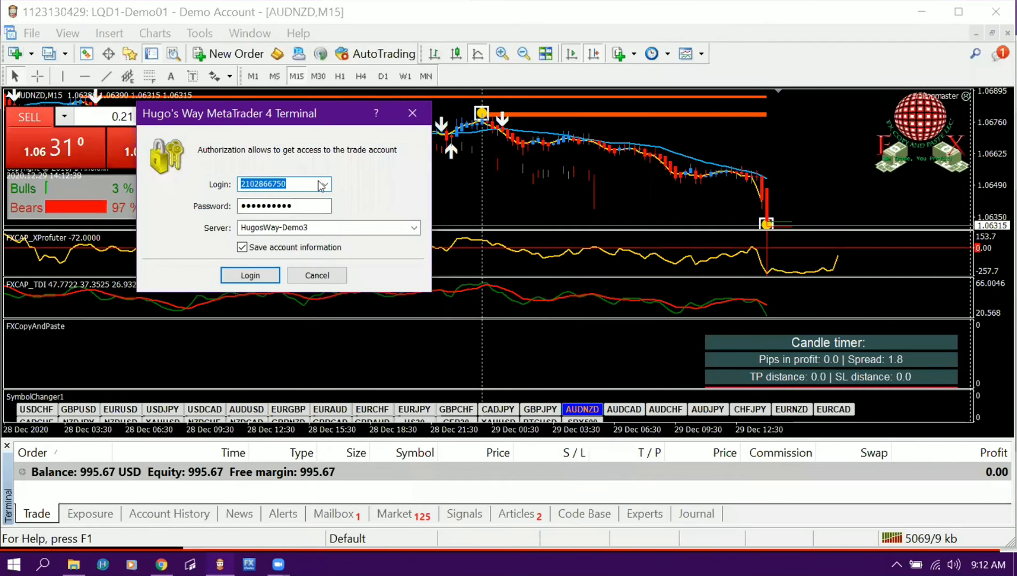
{"action": "key", "text": "ctrl+v"}
{"action": "key", "text": "Tab"}
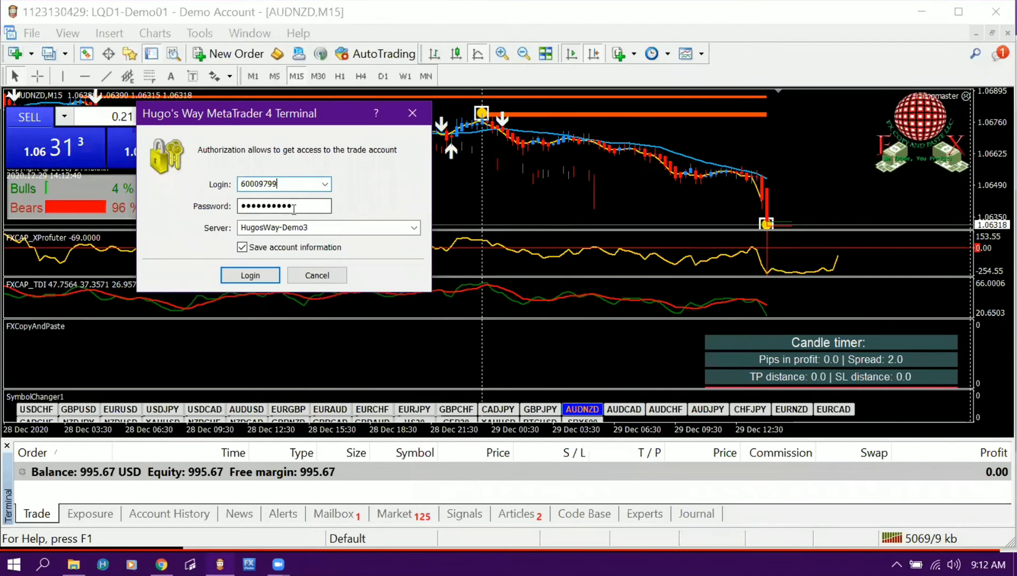
{"action": "type", "text": "******"}
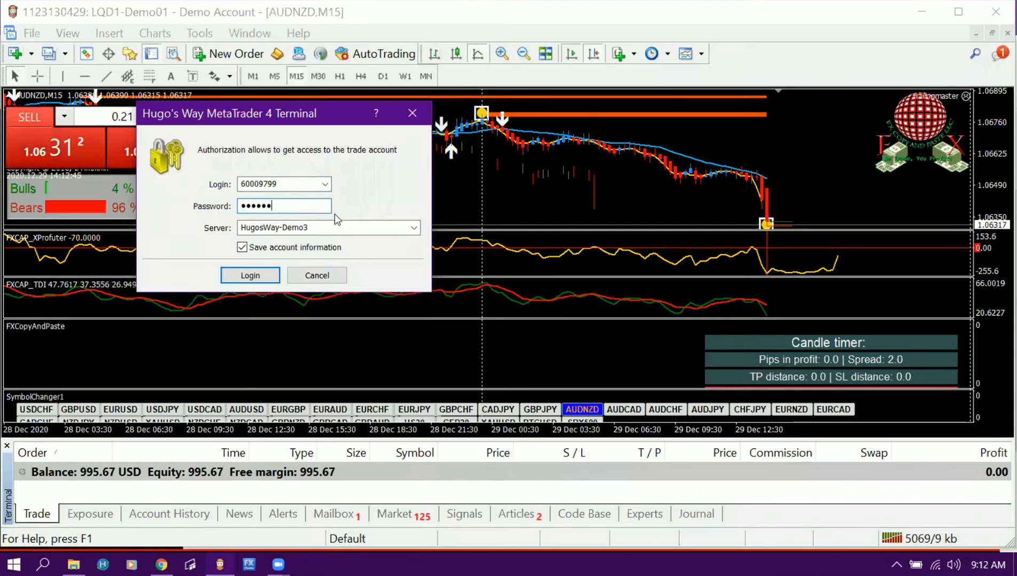
{"action": "left_click", "coordinate": [414, 228]}
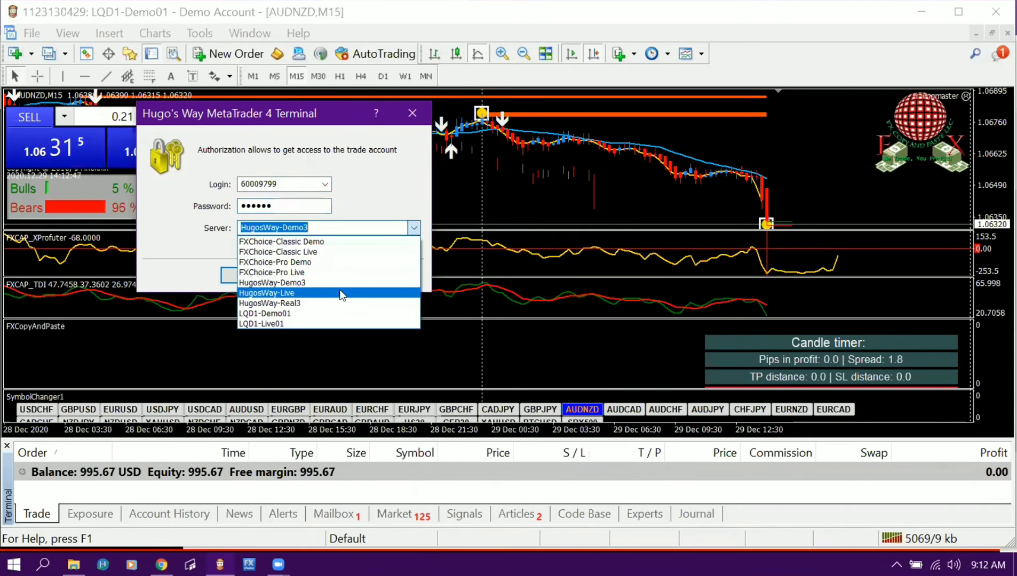
{"action": "left_click", "coordinate": [305, 323]}
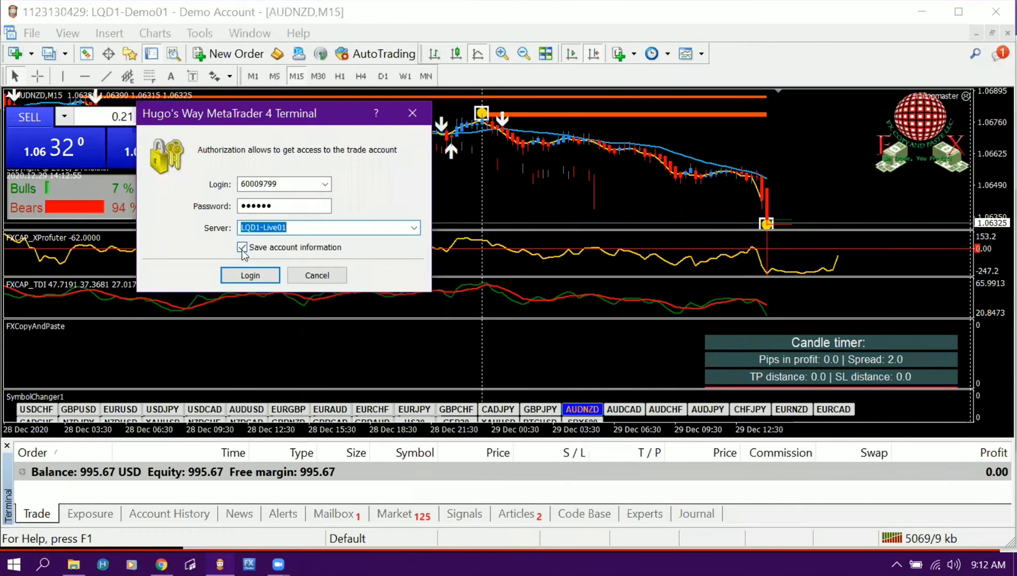
{"action": "left_click", "coordinate": [249, 276]}
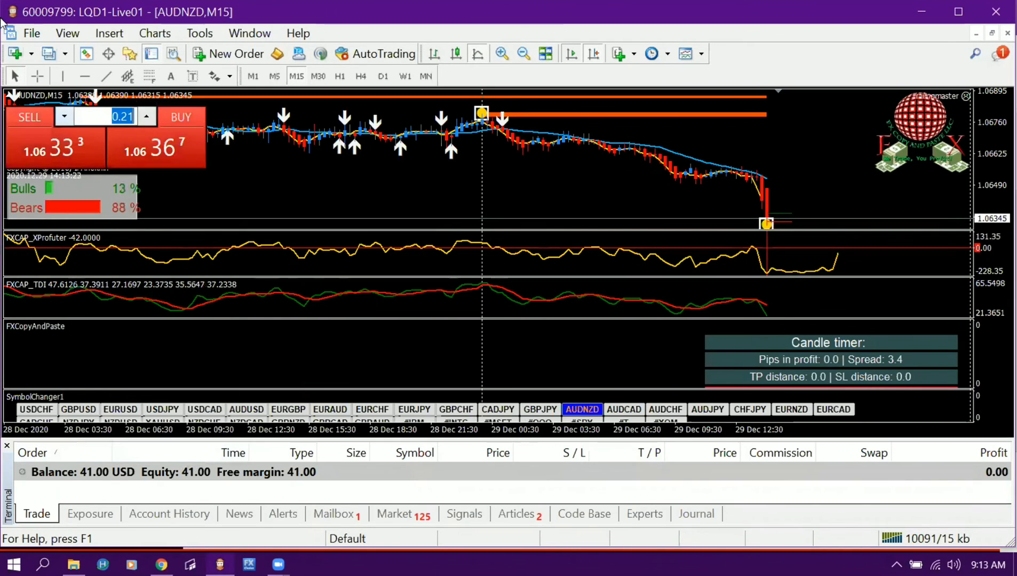
- Log back in to the demo account on LQD1-Demo01 by choosing its saved login in the trade account dialog
{"action": "left_click", "coordinate": [32, 33]}
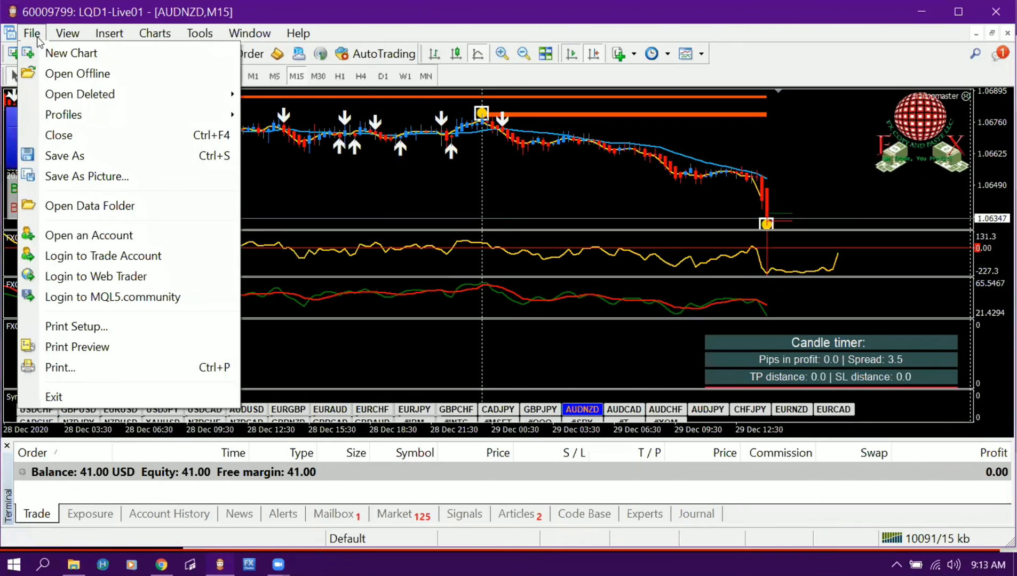
{"action": "left_click", "coordinate": [83, 259]}
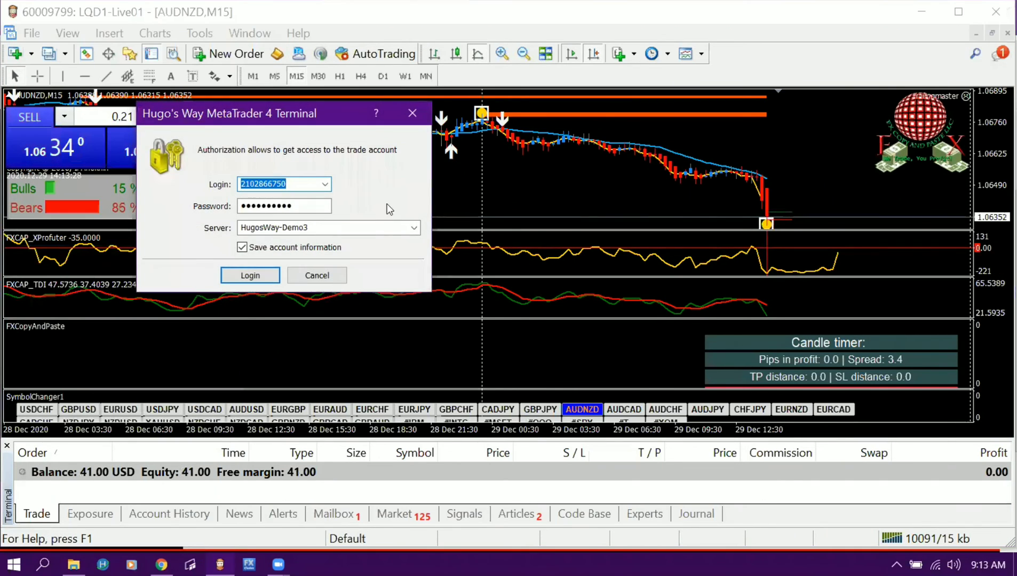
{"action": "left_click", "coordinate": [324, 185]}
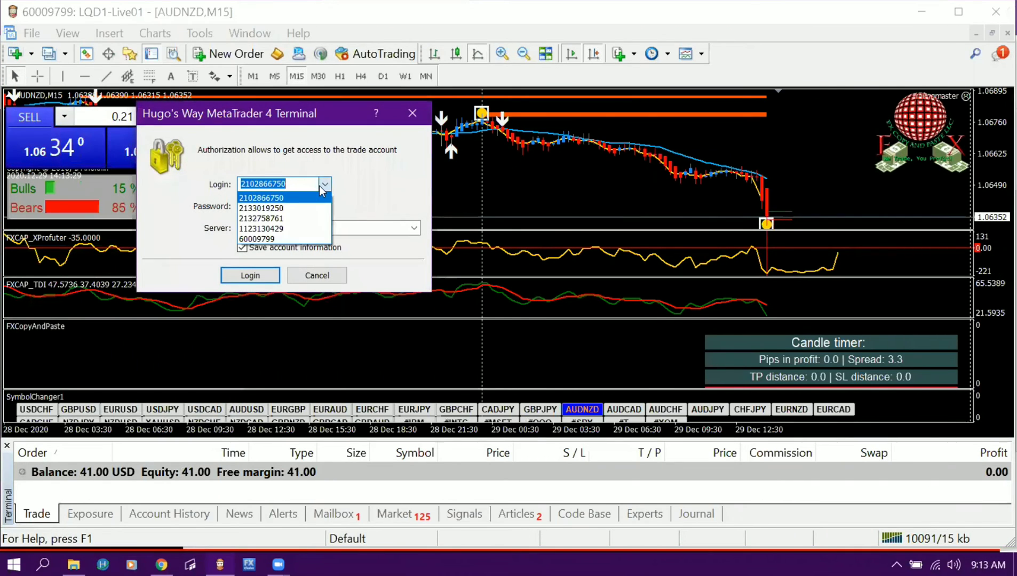
{"action": "left_click", "coordinate": [298, 228]}
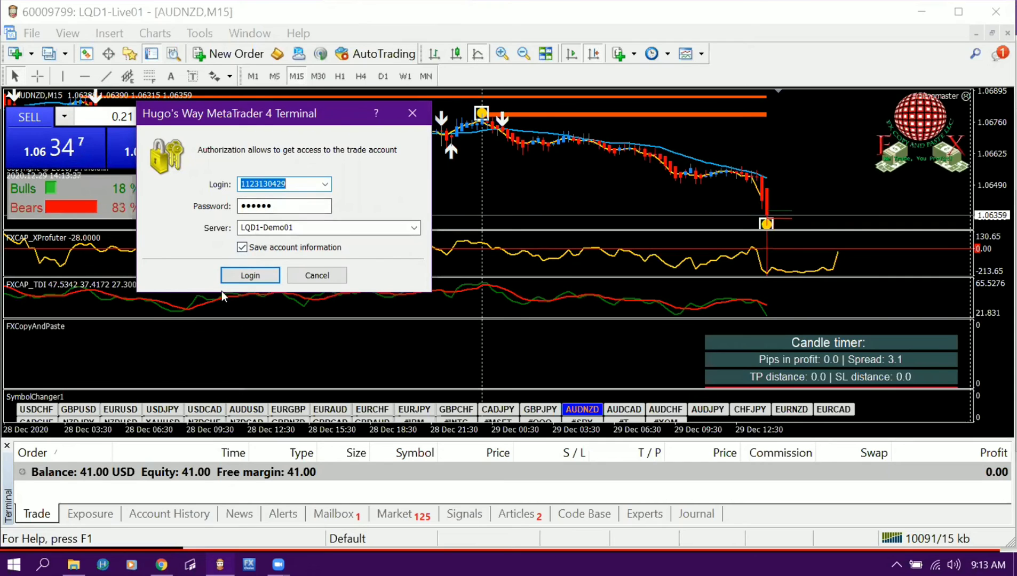
{"action": "left_click", "coordinate": [252, 276]}
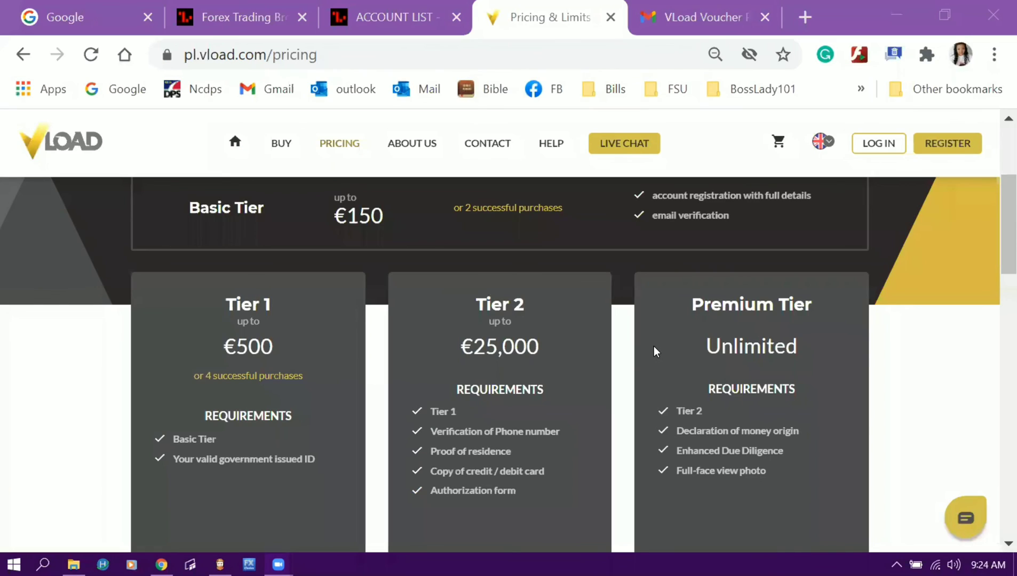
{"action": "scroll", "coordinate": [654, 346], "scroll_direction": "down", "scroll_amount": 2}
{"action": "scroll", "coordinate": [654, 347], "scroll_direction": "up", "scroll_amount": 2}
{"action": "key", "text": "ctrl+minus"}
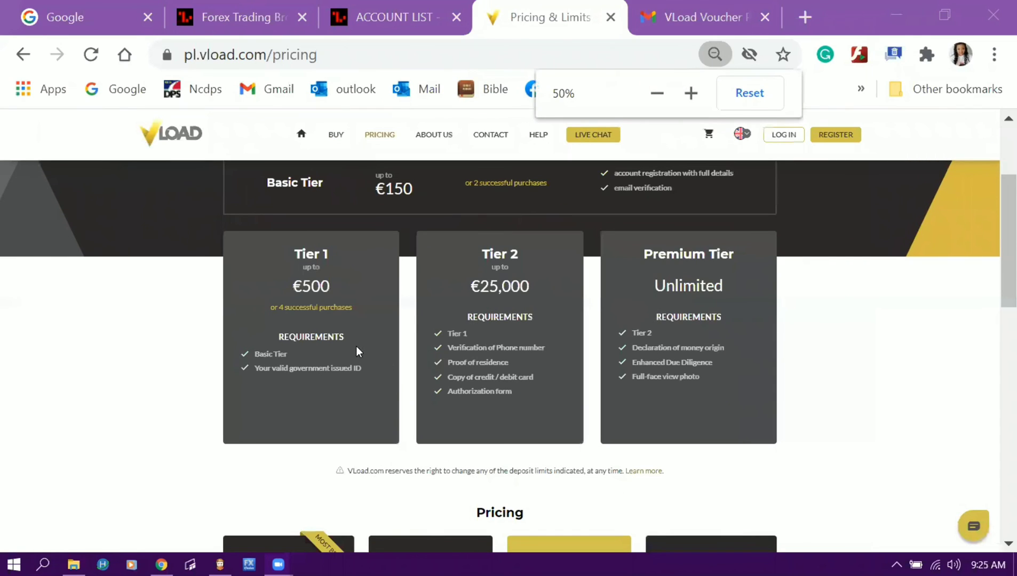
{"action": "key", "text": "ctrl+plus"}
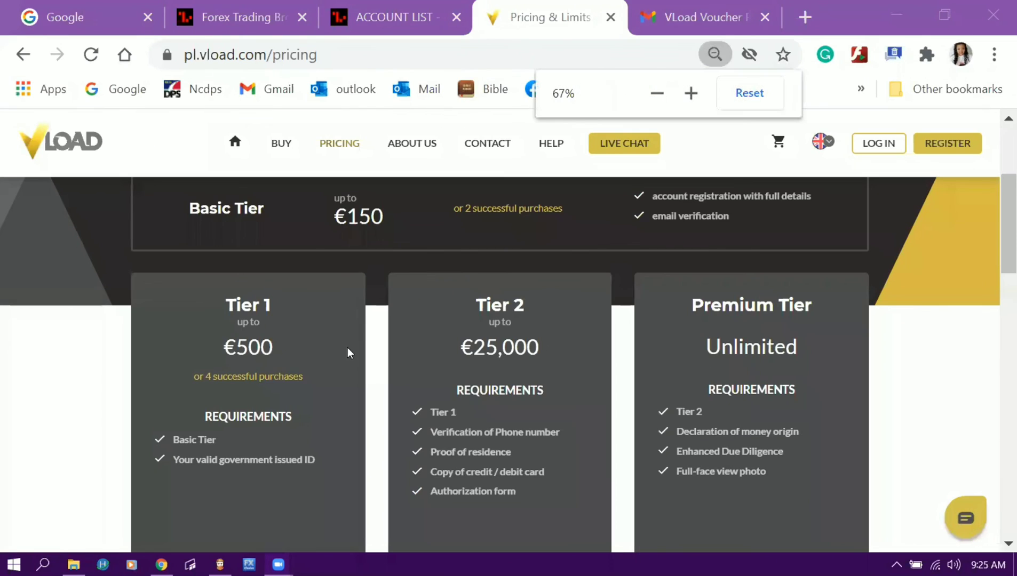
- Examine the tier limits, verification requirements, fees and payment methods on VLoad's Pricing & Limits page
{"action": "scroll", "coordinate": [382, 405], "scroll_direction": "down", "scroll_amount": 3}
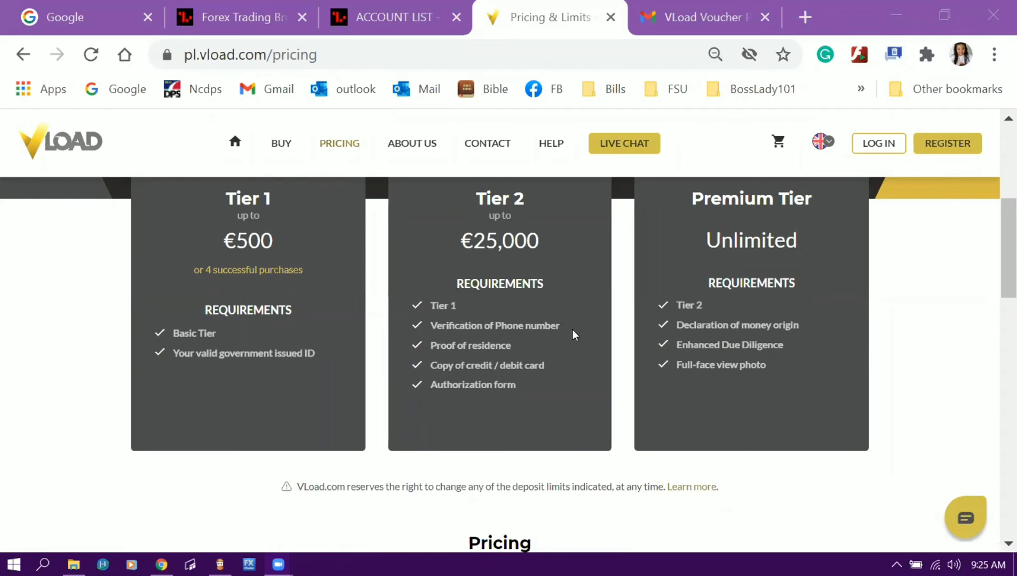
{"action": "left_click_drag", "start_coordinate": [512, 347], "coordinate": [434, 349]}
{"action": "left_click_drag", "start_coordinate": [543, 367], "coordinate": [427, 367]}
{"action": "left_click_drag", "start_coordinate": [515, 392], "coordinate": [434, 384]}
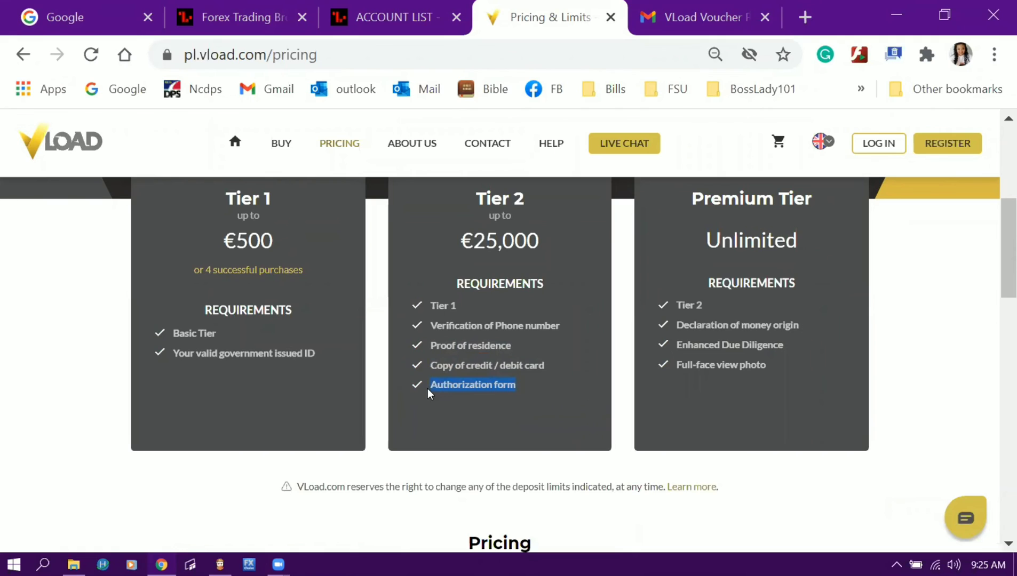
{"action": "scroll", "coordinate": [428, 388], "scroll_direction": "up", "scroll_amount": 2}
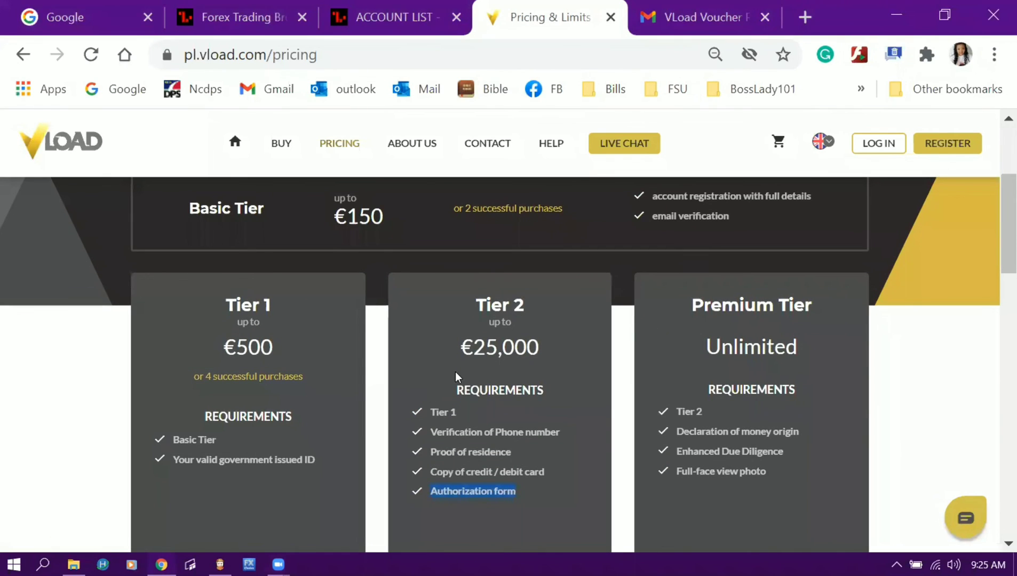
{"action": "scroll", "coordinate": [455, 374], "scroll_direction": "up", "scroll_amount": 2}
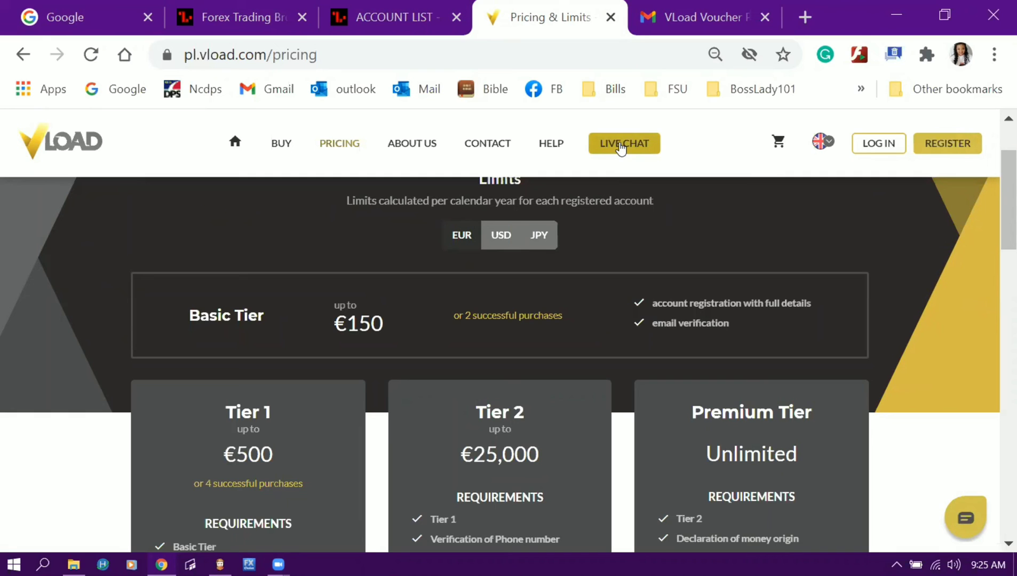
{"action": "scroll", "coordinate": [667, 270], "scroll_direction": "down", "scroll_amount": 6}
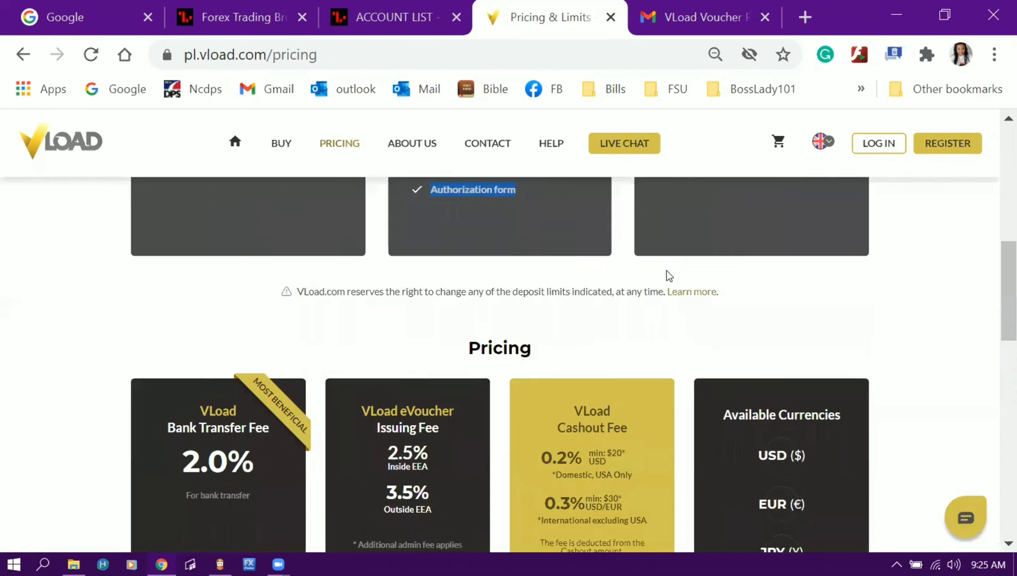
{"action": "scroll", "coordinate": [668, 272], "scroll_direction": "down", "scroll_amount": 10}
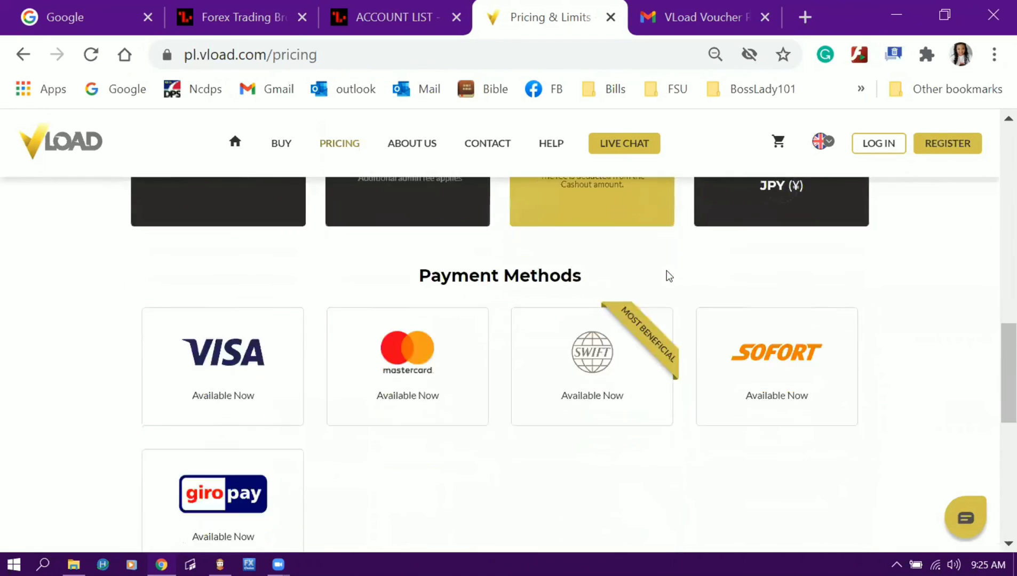
{"action": "scroll", "coordinate": [668, 275], "scroll_direction": "down", "scroll_amount": 3}
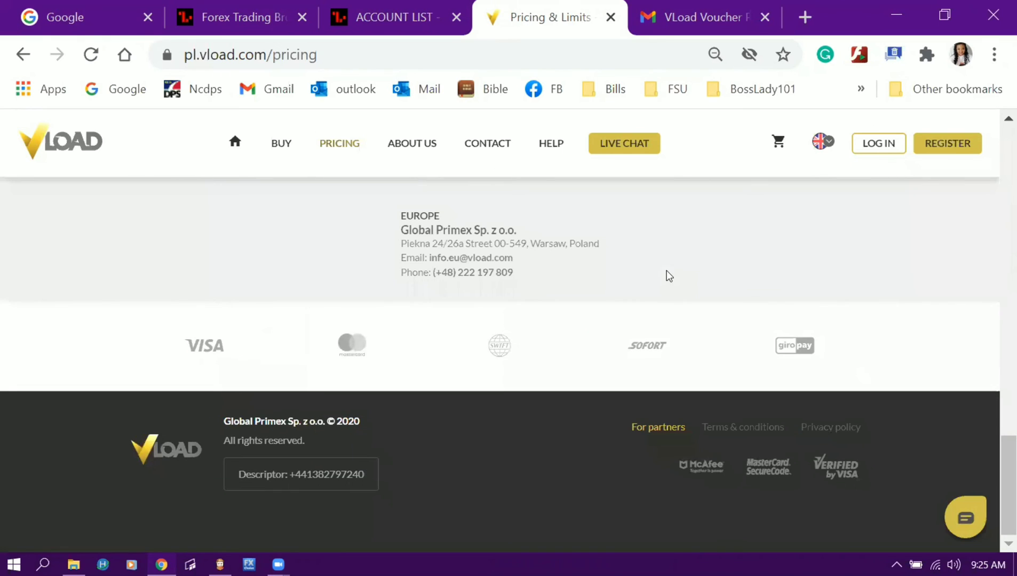
{"action": "scroll", "coordinate": [668, 275], "scroll_direction": "up", "scroll_amount": 20}
{"action": "scroll", "coordinate": [666, 276], "scroll_direction": "down", "scroll_amount": 4}
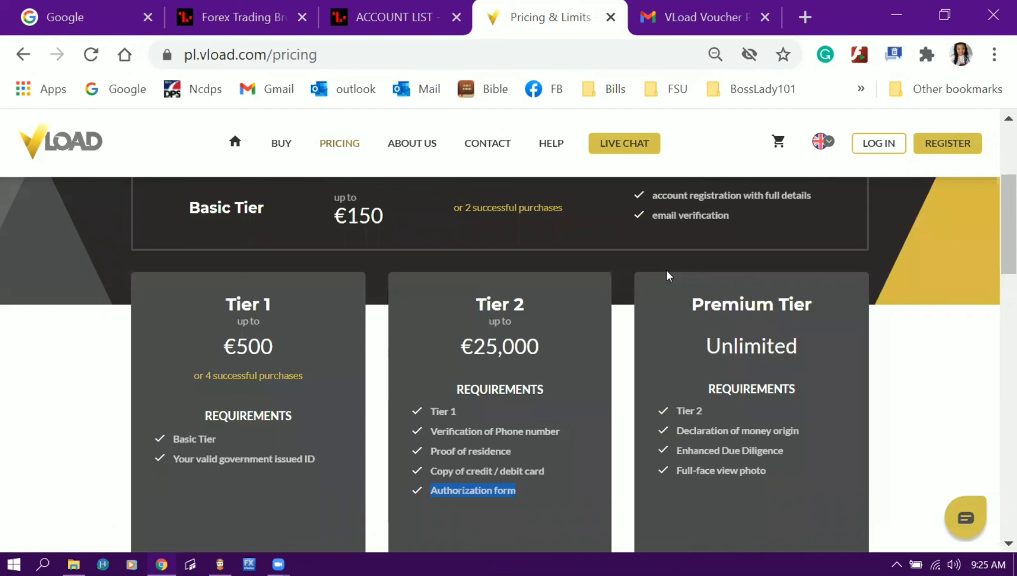
- In the LQDFX client area, start a withdrawal of funds through VLoad with a requested amount of $20
{"action": "left_click", "coordinate": [375, 22]}
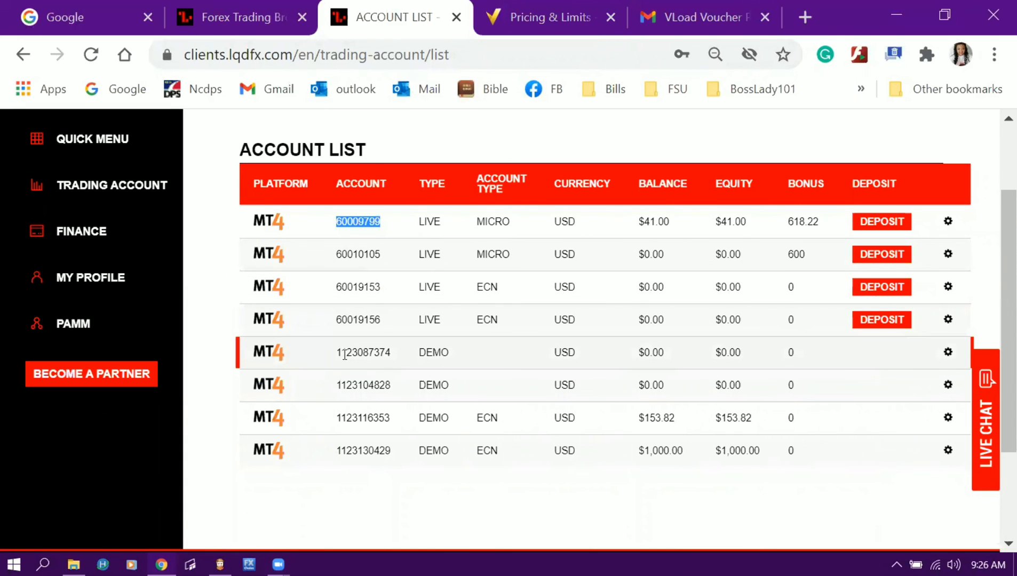
{"action": "scroll", "coordinate": [344, 354], "scroll_direction": "up", "scroll_amount": 2}
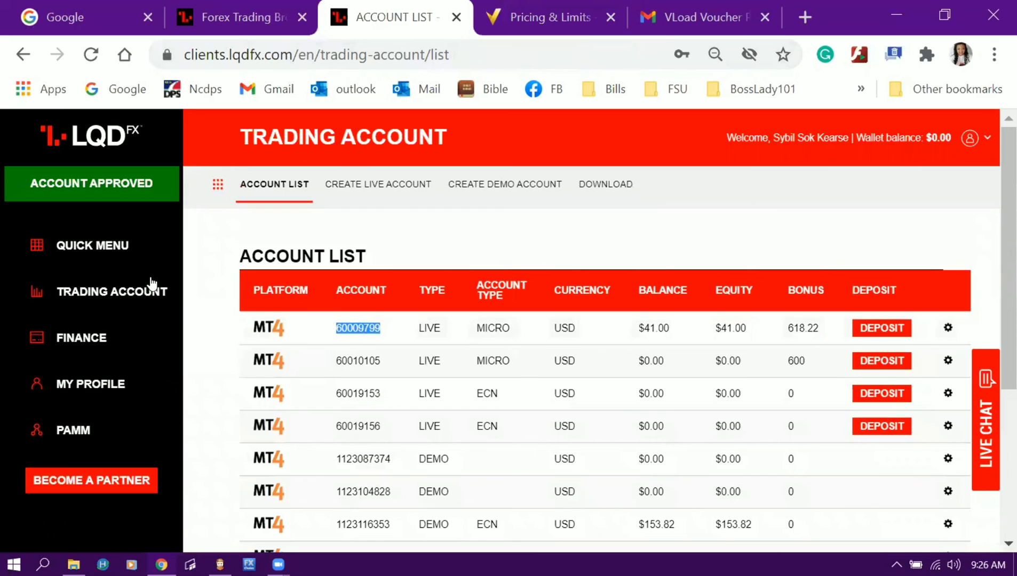
{"action": "left_click", "coordinate": [111, 254]}
{"action": "left_click", "coordinate": [678, 277]}
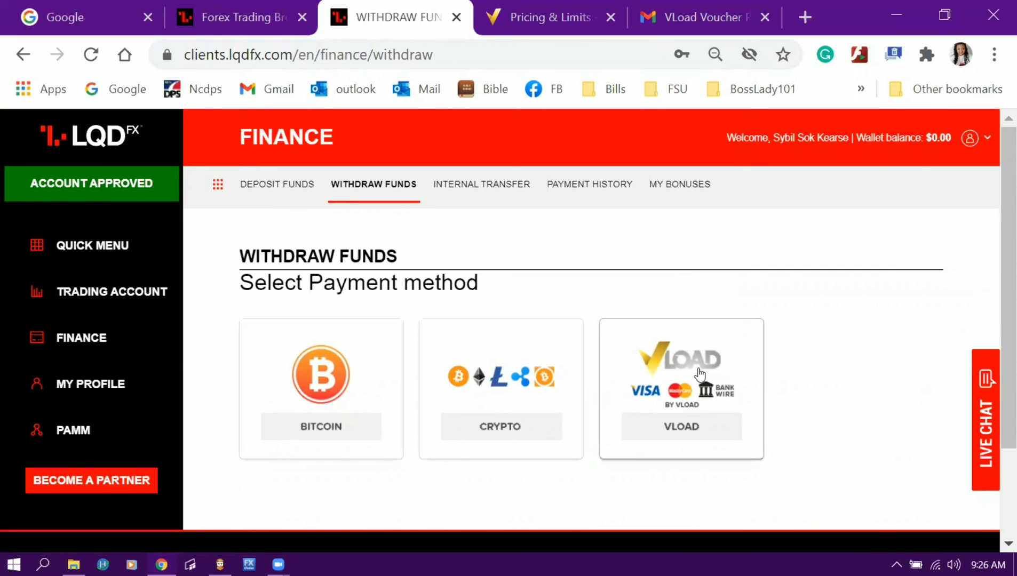
{"action": "left_click", "coordinate": [683, 396]}
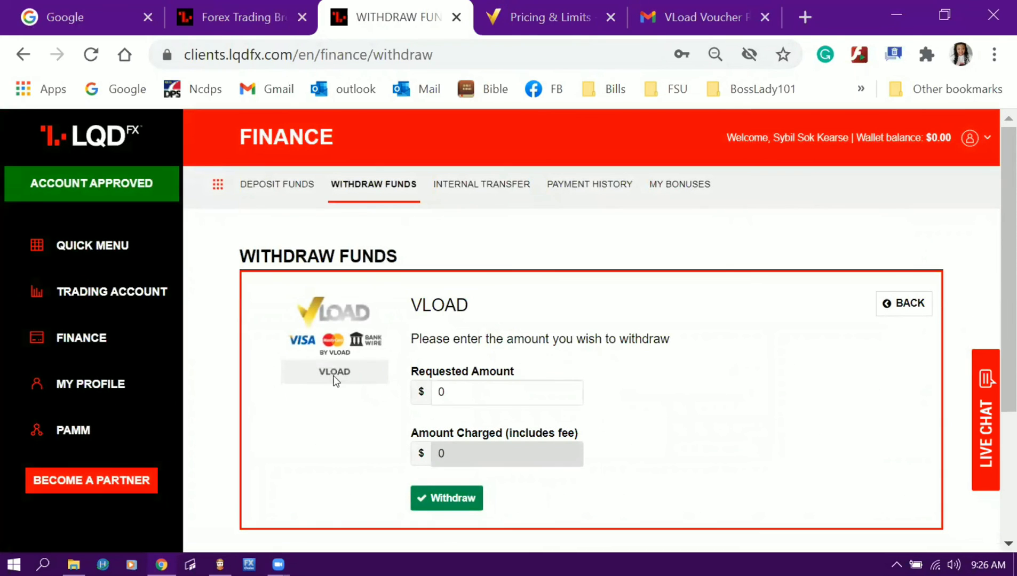
{"action": "left_click_drag", "start_coordinate": [470, 392], "coordinate": [427, 396]}
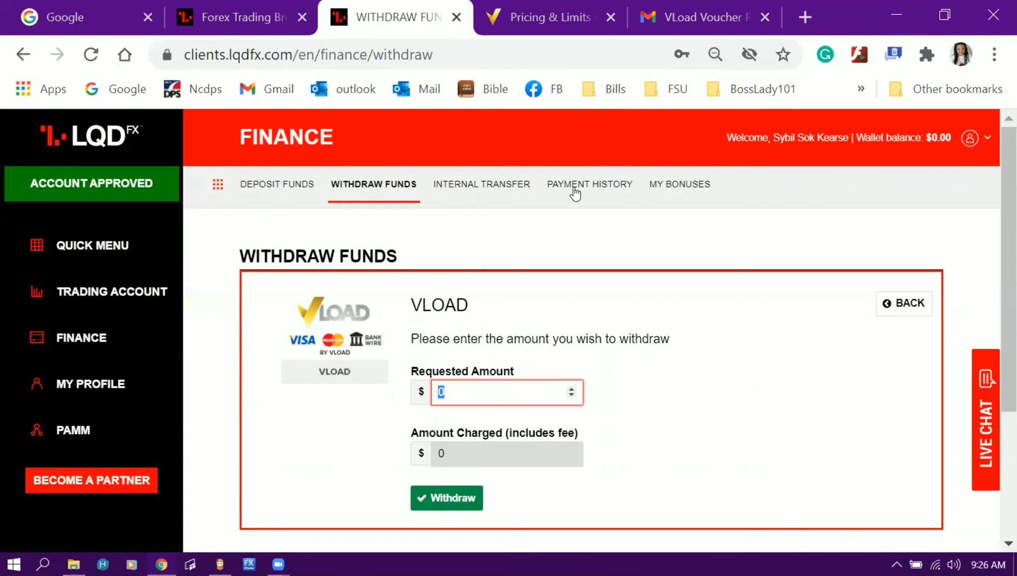
{"action": "type", "text": "20"}
- Set up an internal transfer from the first live Micro trading account to the wallet
{"action": "left_click", "coordinate": [510, 189]}
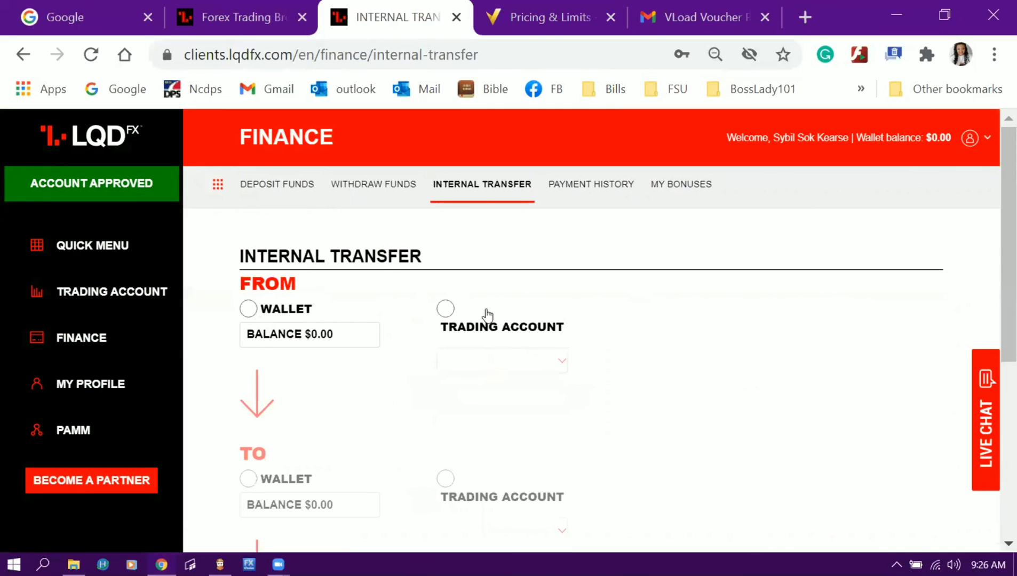
{"action": "left_click", "coordinate": [446, 309]}
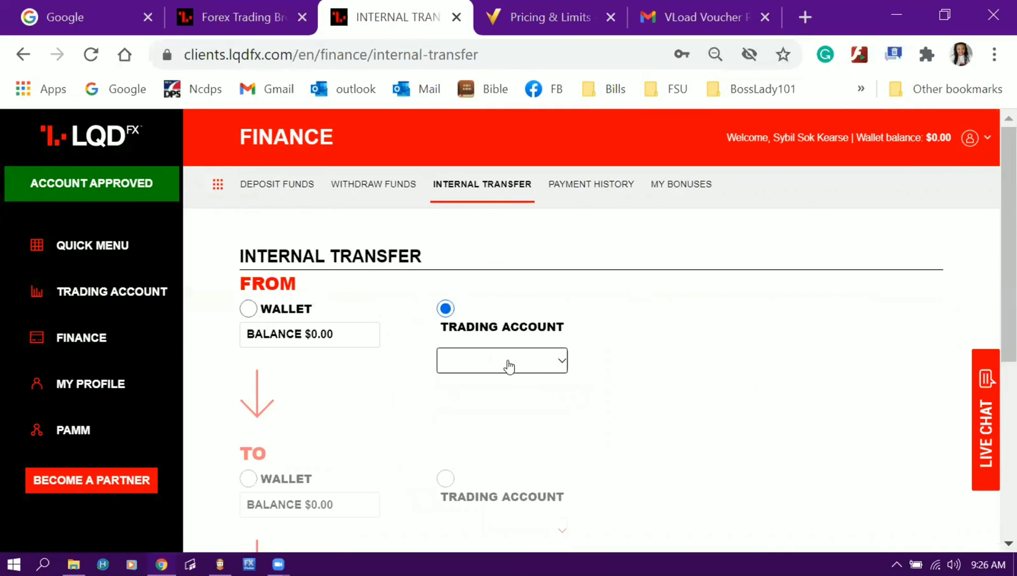
{"action": "left_click", "coordinate": [564, 364]}
{"action": "left_click", "coordinate": [561, 395]}
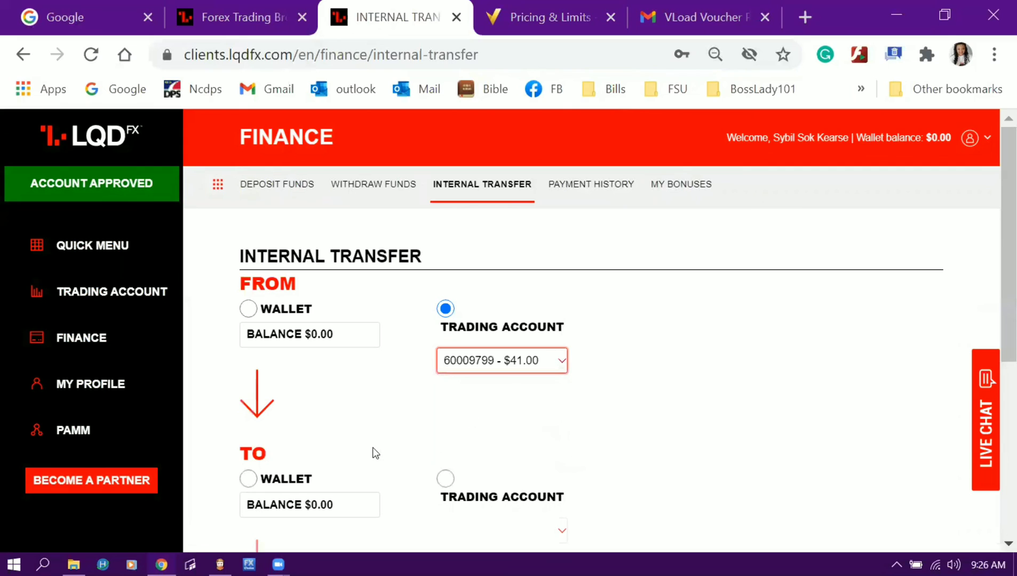
{"action": "left_click", "coordinate": [248, 479]}
- Enter 41 as the internal transfer amount and submit the transfer
{"action": "scroll", "coordinate": [396, 442], "scroll_direction": "down", "scroll_amount": 4}
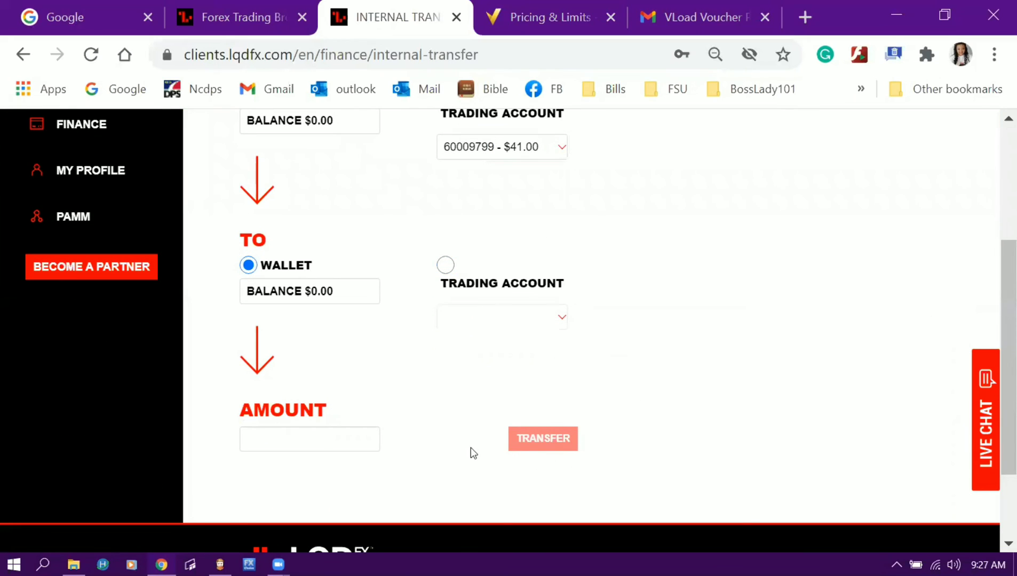
{"action": "left_click", "coordinate": [364, 439]}
{"action": "type", "text": "1"}
{"action": "key", "text": "BackSpace"}
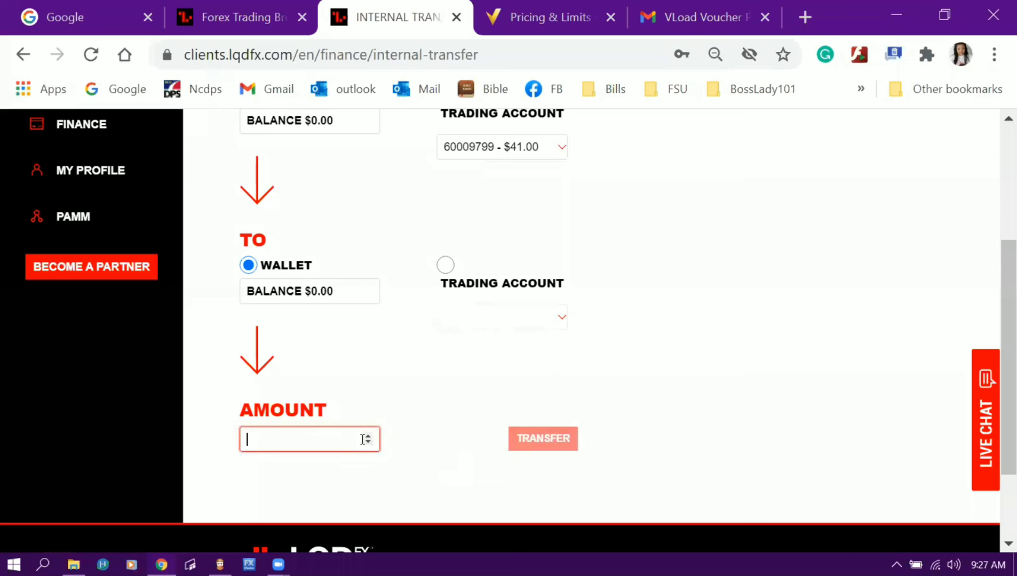
{"action": "type", "text": "41"}
{"action": "left_click", "coordinate": [568, 445]}
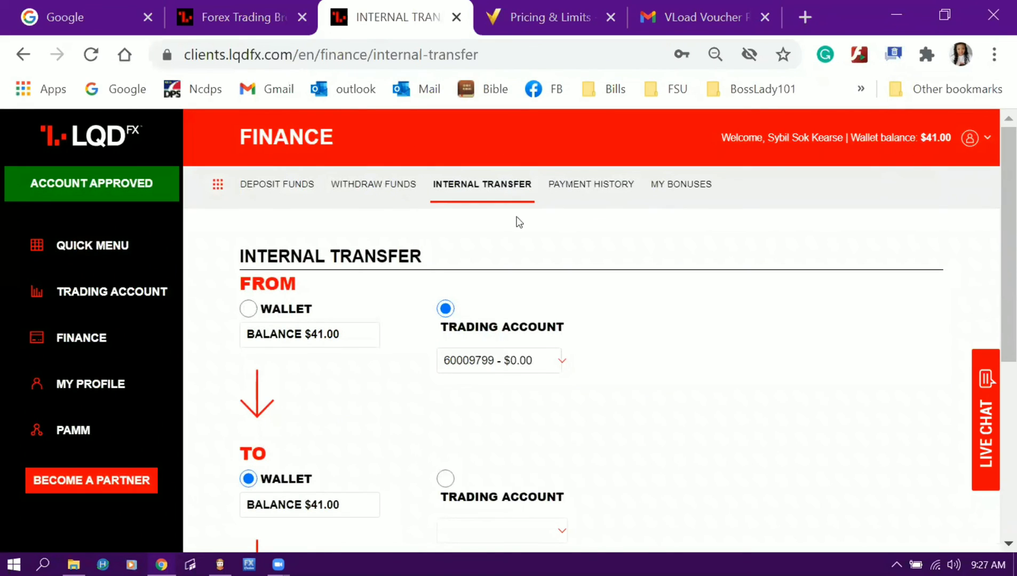
- Open the VLoad withdrawal form again and select its requested amount for editing
{"action": "left_click", "coordinate": [374, 190]}
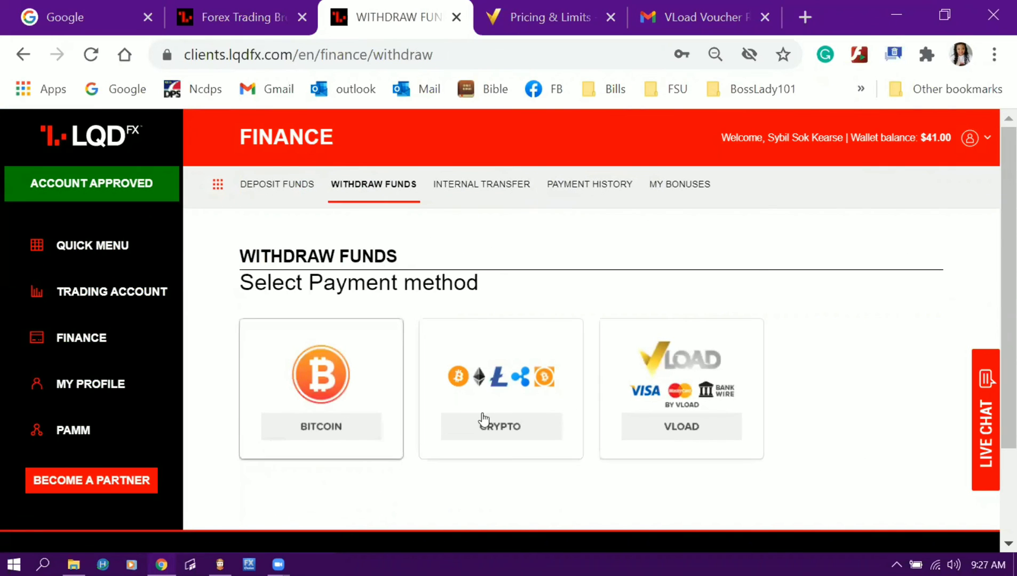
{"action": "left_click", "coordinate": [672, 396]}
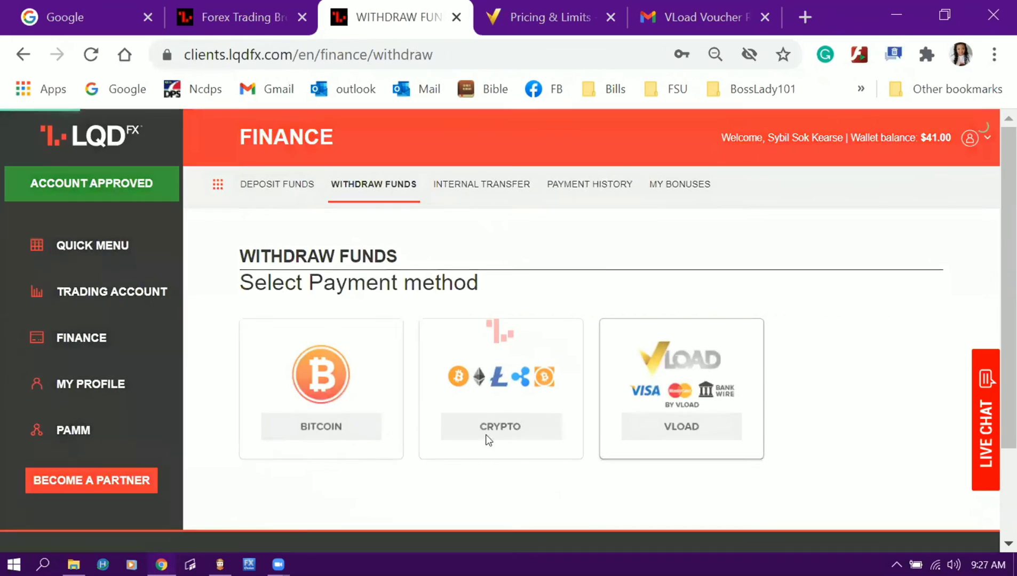
{"action": "scroll", "coordinate": [395, 427], "scroll_direction": "down", "scroll_amount": 2}
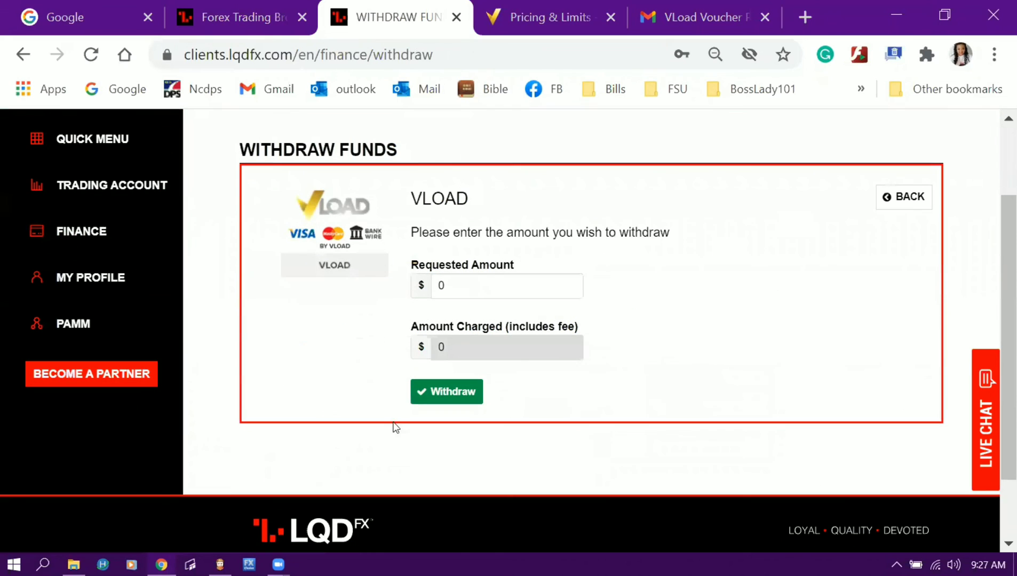
{"action": "double_click", "coordinate": [472, 287]}
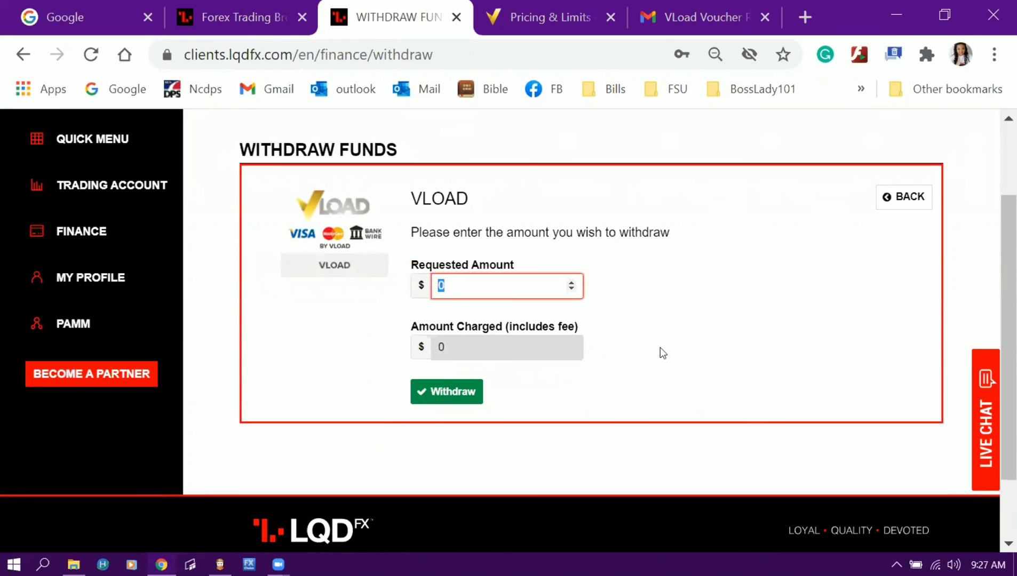
{"action": "scroll", "coordinate": [661, 347], "scroll_direction": "up", "scroll_amount": 2}
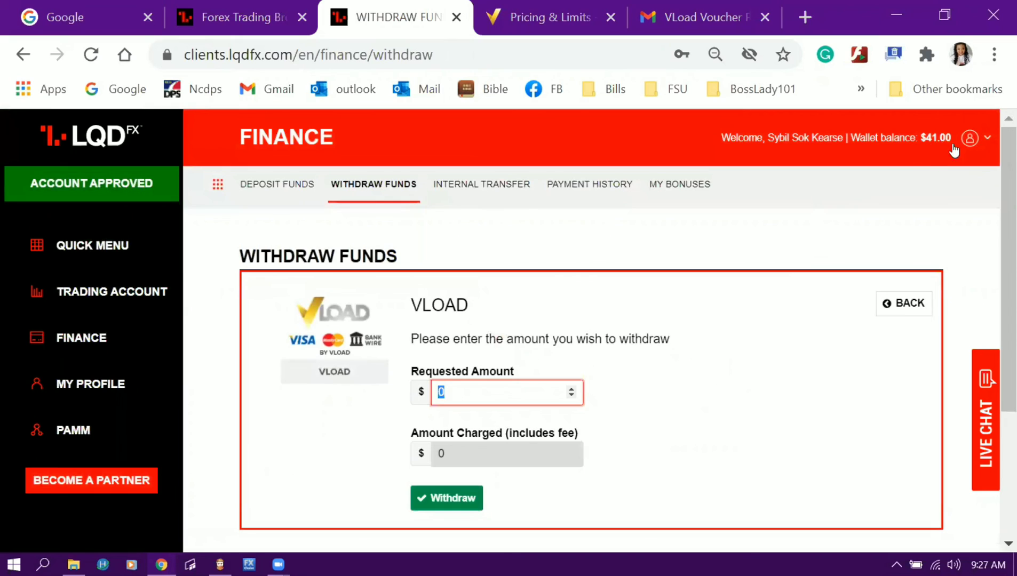